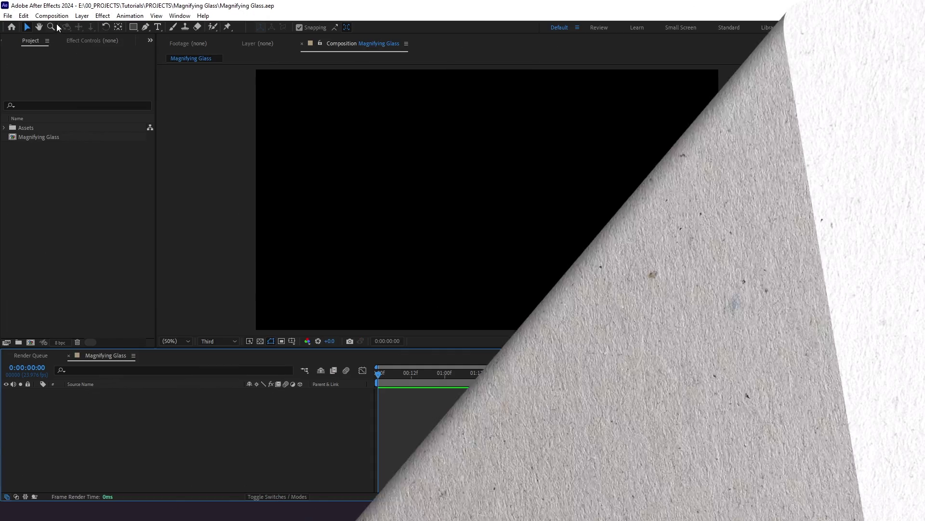
Create a new composition named Faux Article, 1080 px wide and 1350 px high.
{"action": "left_click", "coordinate": [51, 15]}
{"action": "left_click", "coordinate": [62, 27]}
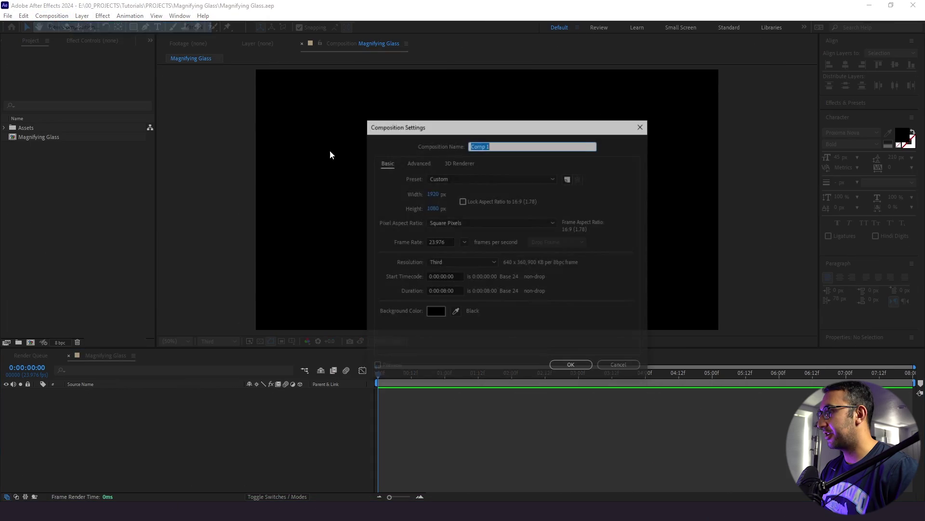
{"action": "type", "text": "Faux Article"}
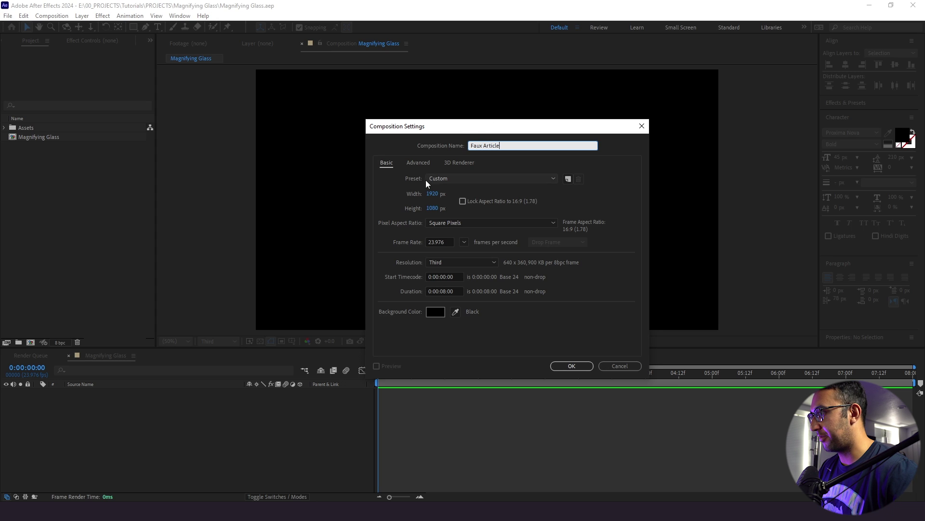
{"action": "left_click", "coordinate": [432, 194]}
{"action": "type", "text": "1080"}
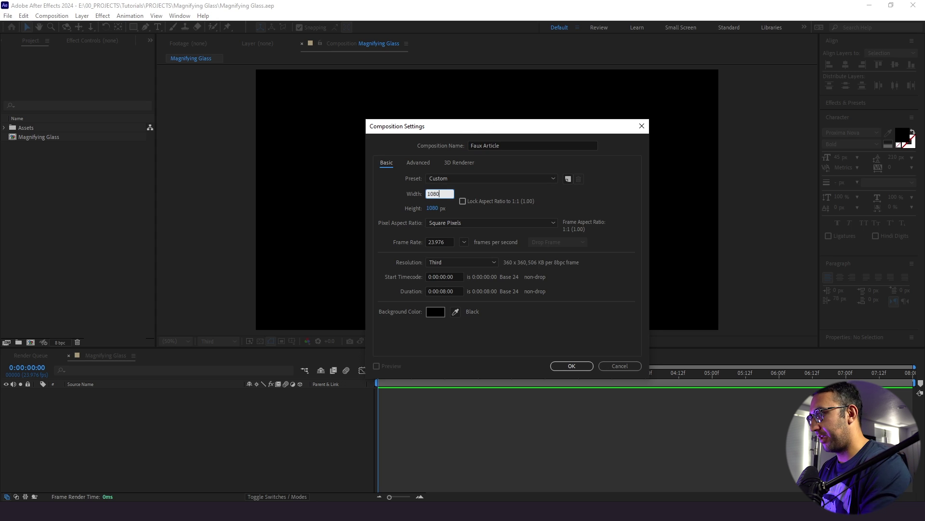
{"action": "left_click", "coordinate": [430, 209]}
{"action": "type", "text": "1350"}
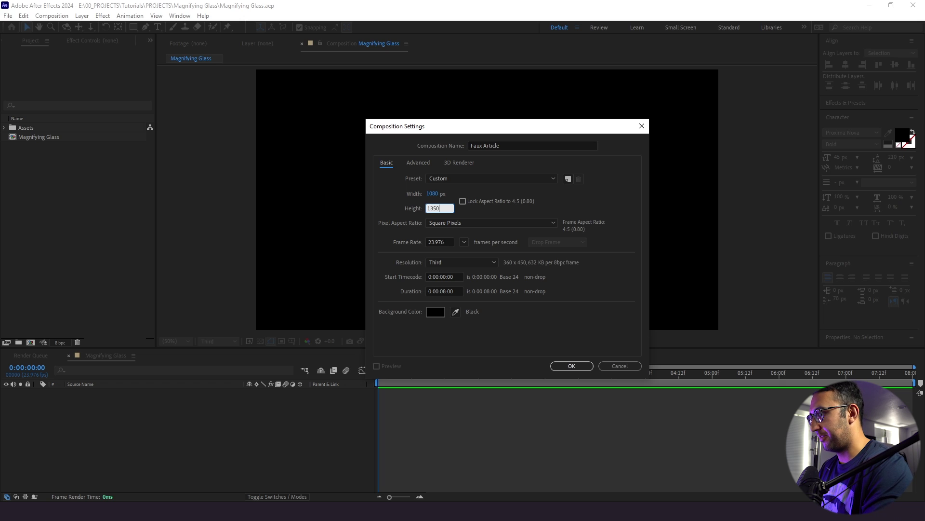
{"action": "key", "text": "Return"}
Place the ancient paper texture image in the Faux Article composition and shrink it to roughly the page height.
{"action": "left_click", "coordinate": [62, 162]}
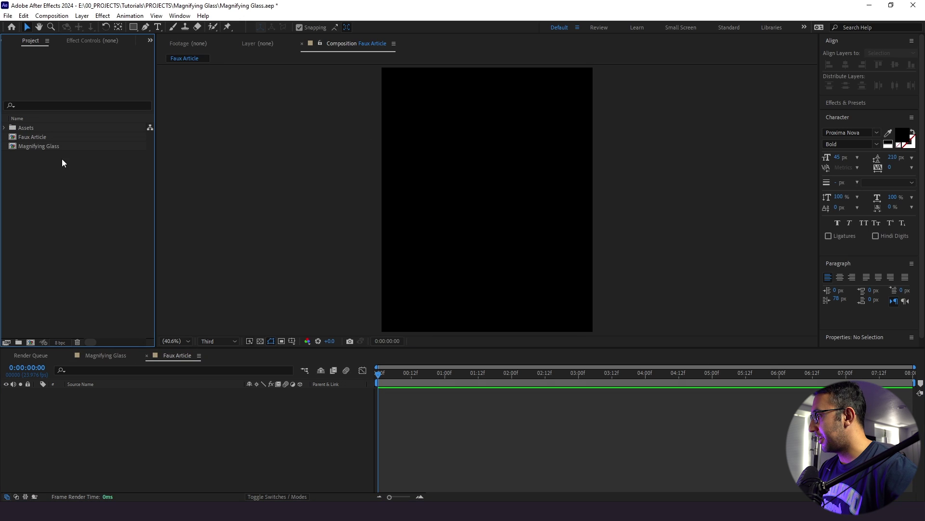
{"action": "left_click", "coordinate": [4, 128]}
{"action": "left_click", "coordinate": [23, 148]}
{"action": "left_click", "coordinate": [30, 155]}
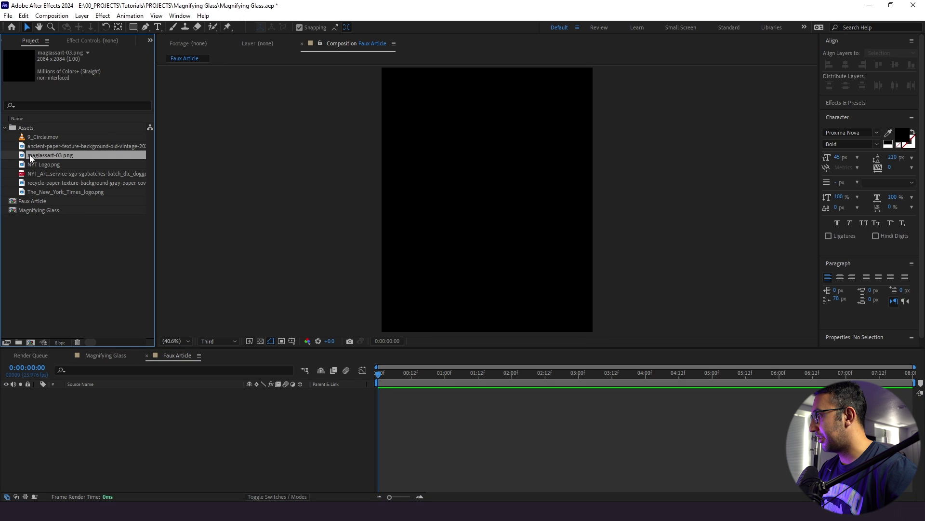
{"action": "left_click_drag", "start_coordinate": [33, 146], "coordinate": [203, 403]}
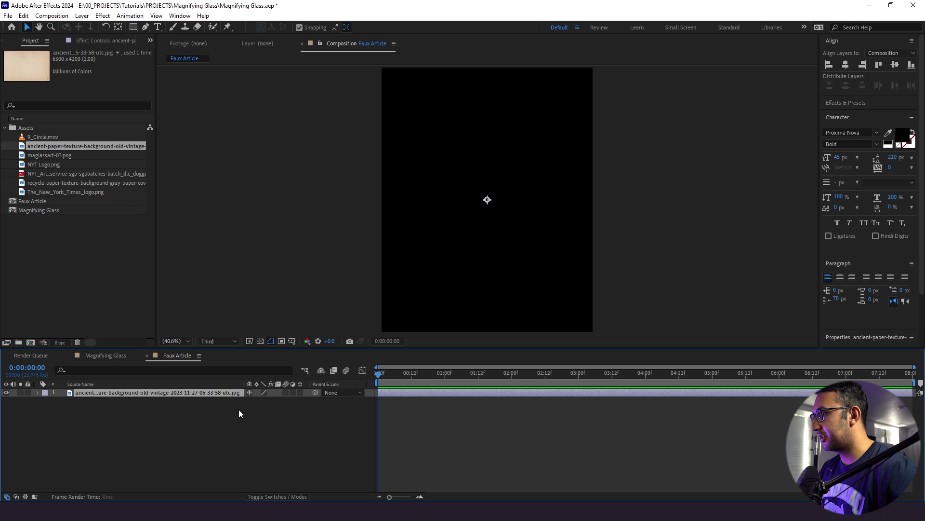
{"action": "key", "text": "s"}
{"action": "mouse_move", "coordinate": [269, 401]}
{"action": "left_mouse_down"}
{"action": "mouse_move", "coordinate": [247, 410]}
{"action": "mouse_move", "coordinate": [255, 413]}
{"action": "left_mouse_up"}
Rotate the paper texture layer 90° and set its scale to 28% so it covers the page.
{"action": "key", "text": "r"}
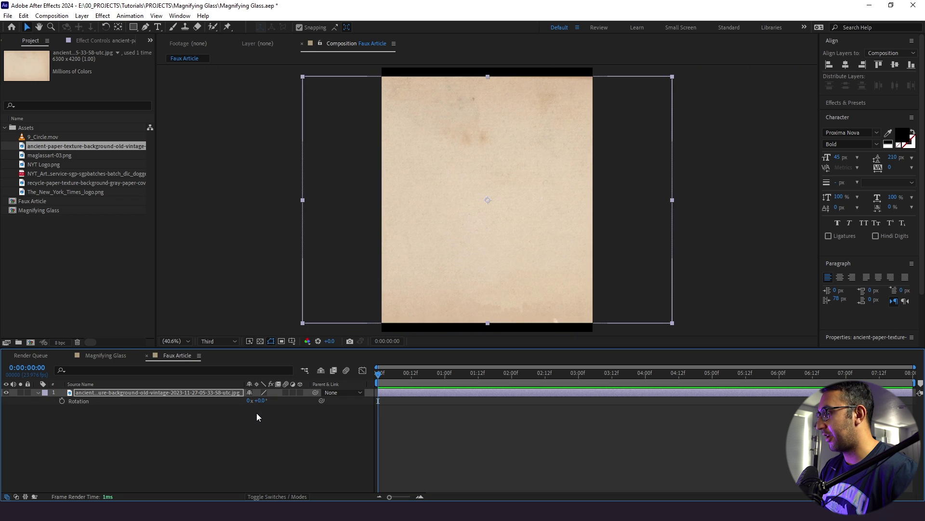
{"action": "left_click", "coordinate": [261, 400]}
{"action": "type", "text": "90"}
{"action": "key", "text": "Return"}
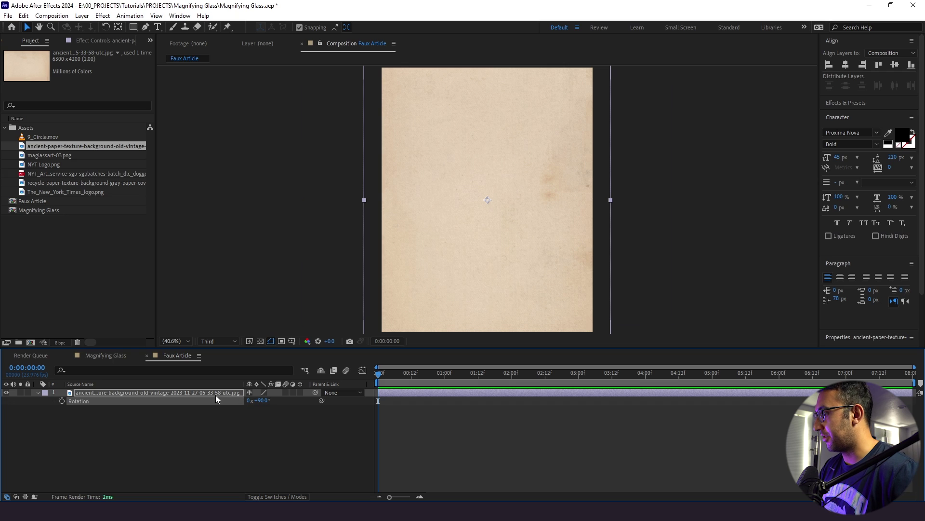
{"action": "key", "text": "s"}
Add The_New_York_Times_logo.png above the paper texture layer and scale it to 91%.
{"action": "left_click", "coordinate": [54, 163]}
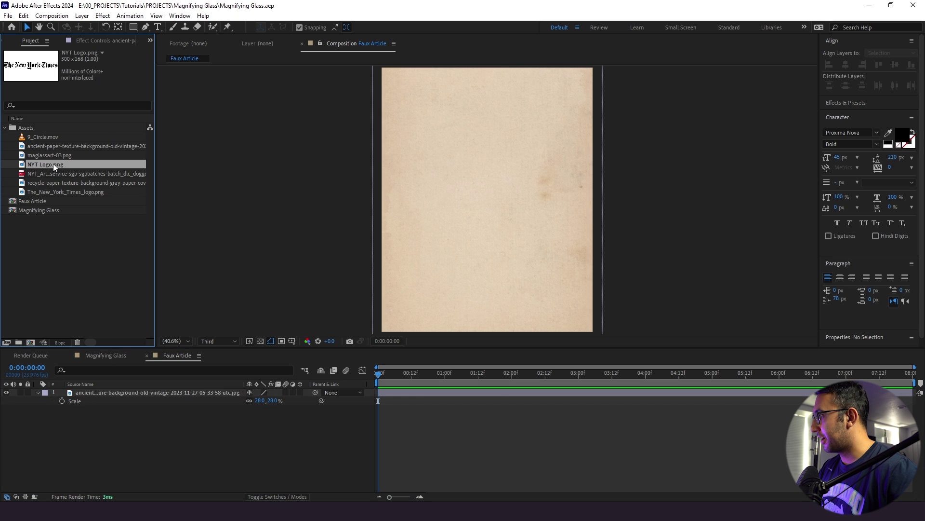
{"action": "left_click", "coordinate": [53, 182]}
{"action": "left_click_drag", "start_coordinate": [54, 192], "coordinate": [246, 401]}
{"action": "key", "text": "s"}
Move The New York Times logo straight up to the head of the page and deselect it.
{"action": "key", "text": "shift+Up"}
{"action": "key", "text": "shift+Up"}
{"action": "key", "text": "shift+Up"}
{"action": "key", "text": "shift+Up"}
{"action": "key", "text": "shift+Up"}
{"action": "key", "text": "shift+Up"}
{"action": "key", "text": "shift+Up"}
{"action": "key", "text": "shift+Up"}
{"action": "key", "text": "shift+Up"}
{"action": "key", "text": "shift+Up"}
{"action": "key", "text": "shift+Up"}
{"action": "key", "text": "shift+Up"}
{"action": "key", "text": "shift+Up"}
{"action": "key", "text": "shift+Up"}
{"action": "key", "text": "shift+Up"}
{"action": "key", "text": "shift+Up"}
{"action": "key", "text": "shift+Up"}
{"action": "key", "text": "shift+Up"}
{"action": "key", "text": "shift+Up"}
{"action": "key", "text": "shift+Up"}
{"action": "key", "text": "space"}
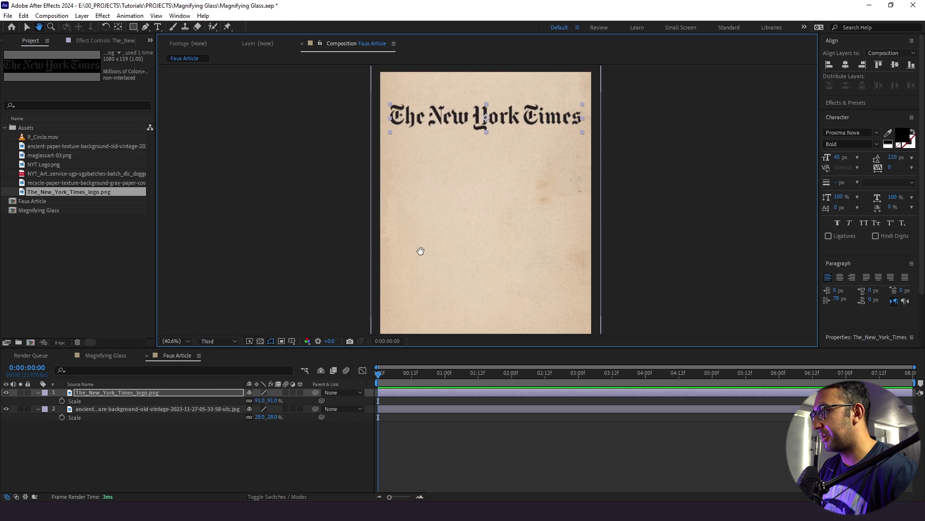
{"action": "left_click", "coordinate": [86, 466]}
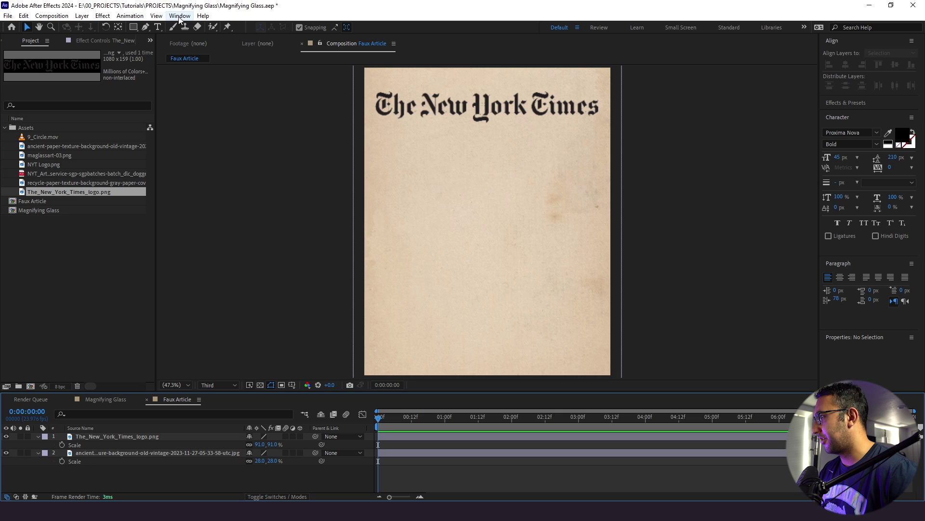
Set up the Pen tool with no fill and a muted red stroke, BC5B5B.
{"action": "key", "text": "g"}
{"action": "left_click", "coordinate": [294, 28]}
{"action": "left_click", "coordinate": [452, 268]}
{"action": "left_click", "coordinate": [486, 322]}
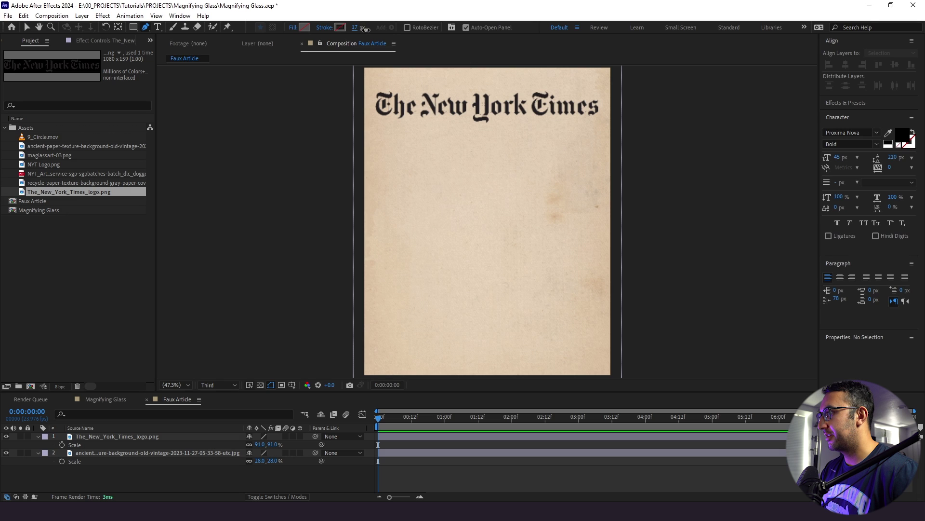
{"action": "left_click", "coordinate": [346, 29]}
{"action": "mouse_move", "coordinate": [735, 277]}
{"action": "left_mouse_down"}
{"action": "mouse_move", "coordinate": [710, 256]}
{"action": "mouse_move", "coordinate": [686, 264]}
{"action": "left_mouse_up"}
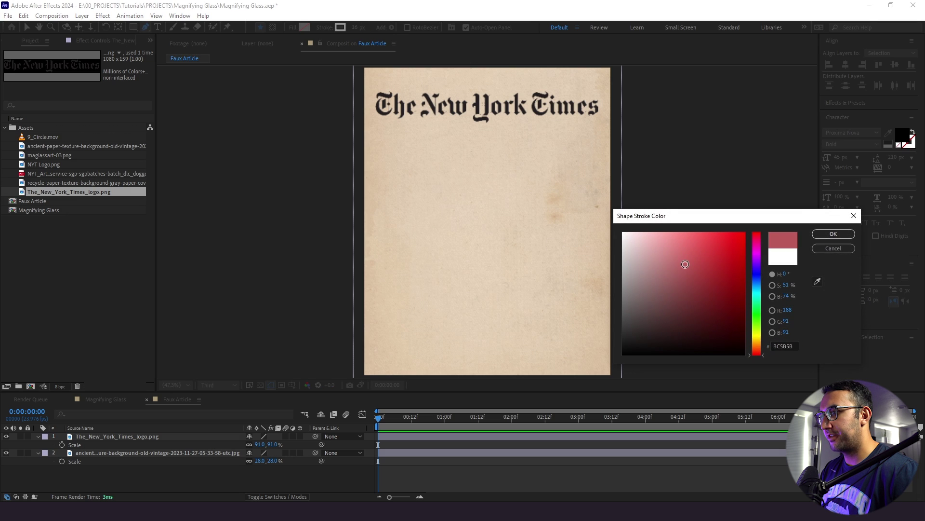
{"action": "left_click", "coordinate": [821, 234]}
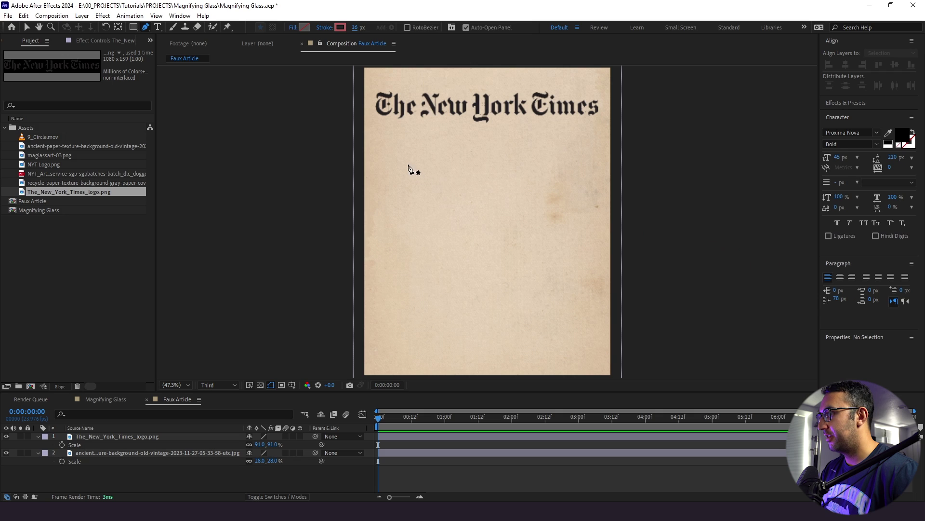
Draw a horizontal line below the logo, set its stroke to 66 px and centre it horizontally in the composition.
{"action": "left_click", "coordinate": [391, 148]}
{"action": "left_click", "coordinate": [569, 149]}
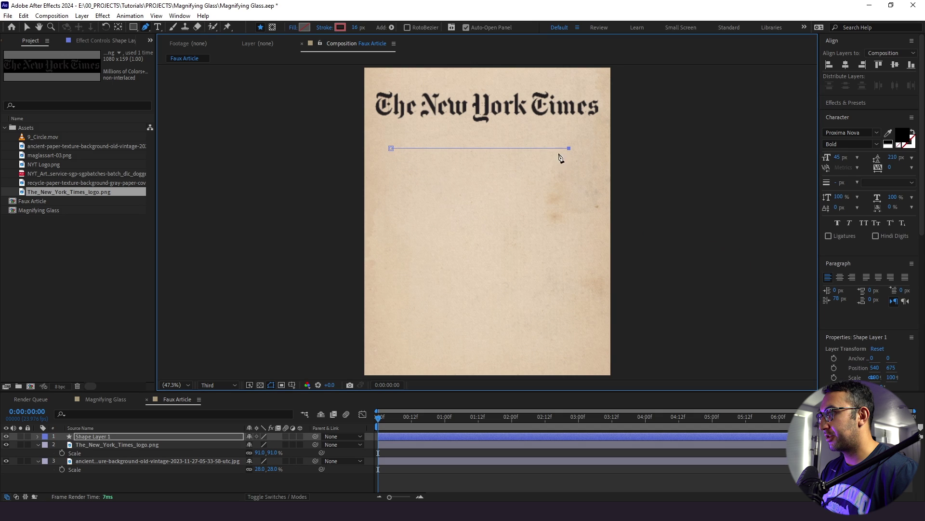
{"action": "left_click_drag", "start_coordinate": [355, 27], "coordinate": [382, 28]}
{"action": "left_click", "coordinate": [845, 64]}
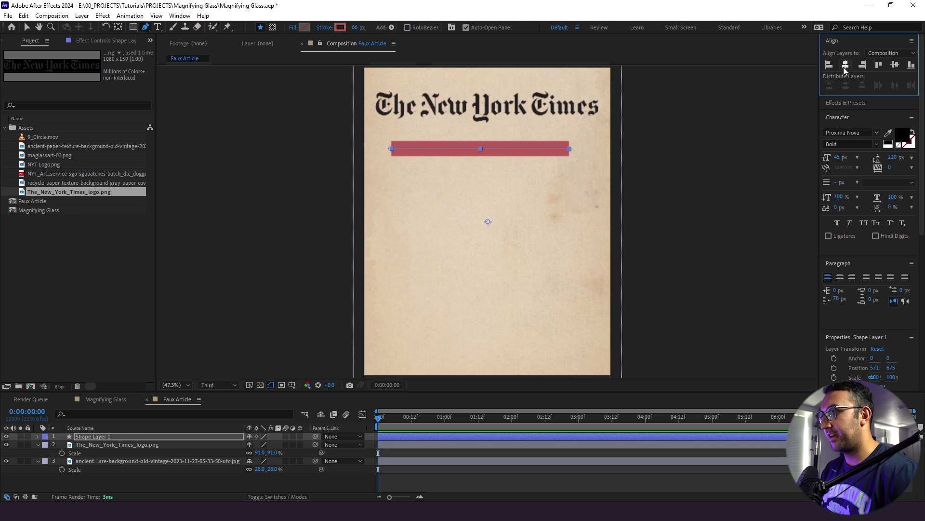
{"action": "left_click", "coordinate": [77, 484]}
Duplicate the red line layer and move the copy 120 px down and 80 px left.
{"action": "left_click", "coordinate": [88, 439]}
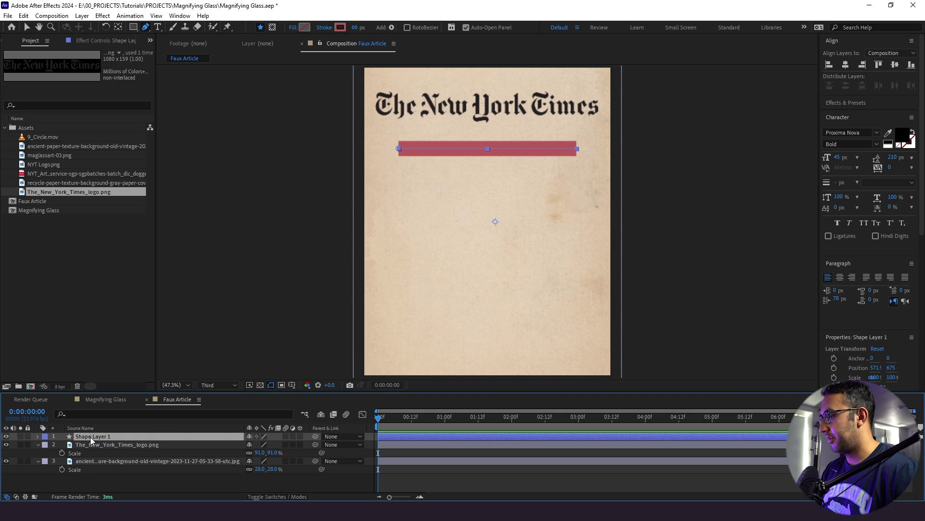
{"action": "key", "text": "ctrl+d"}
{"action": "key", "text": "shift+Down"}
{"action": "key", "text": "shift+Down"}
{"action": "key", "text": "shift+Down"}
{"action": "key", "text": "shift+Down"}
{"action": "key", "text": "shift+Down"}
{"action": "key", "text": "shift+Down"}
{"action": "key", "text": "shift+Down"}
{"action": "key", "text": "shift+Down"}
{"action": "key", "text": "shift+Down"}
{"action": "key", "text": "shift+Down"}
{"action": "key", "text": "shift+Down"}
{"action": "key", "text": "shift+Down"}
{"action": "key", "text": "shift+Left"}
{"action": "key", "text": "shift+Left"}
{"action": "key", "text": "shift+Left"}
{"action": "key", "text": "shift+Left"}
{"action": "key", "text": "shift+Left"}
{"action": "key", "text": "shift+Left"}
{"action": "key", "text": "shift+Left"}
{"action": "key", "text": "shift+Left"}
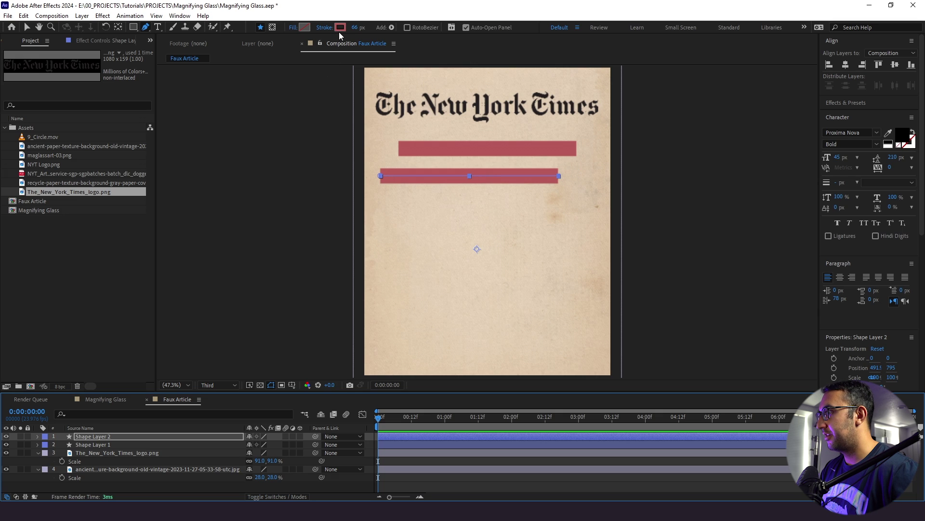
Make the duplicated line a 33 px black stroke and extend its right end to match the red line's right end.
{"action": "left_click", "coordinate": [340, 27]}
{"action": "left_click", "coordinate": [623, 345]}
{"action": "left_click", "coordinate": [833, 234]}
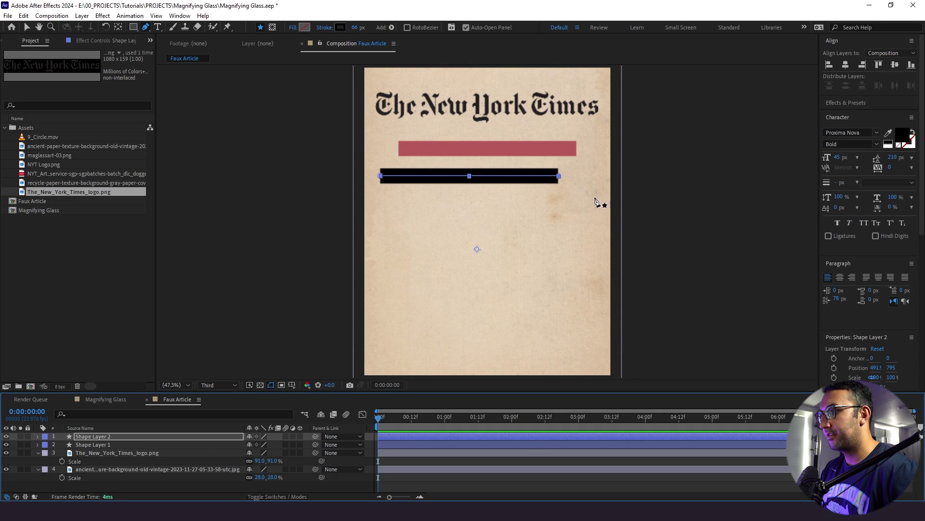
{"action": "left_click_drag", "start_coordinate": [559, 176], "coordinate": [577, 175]}
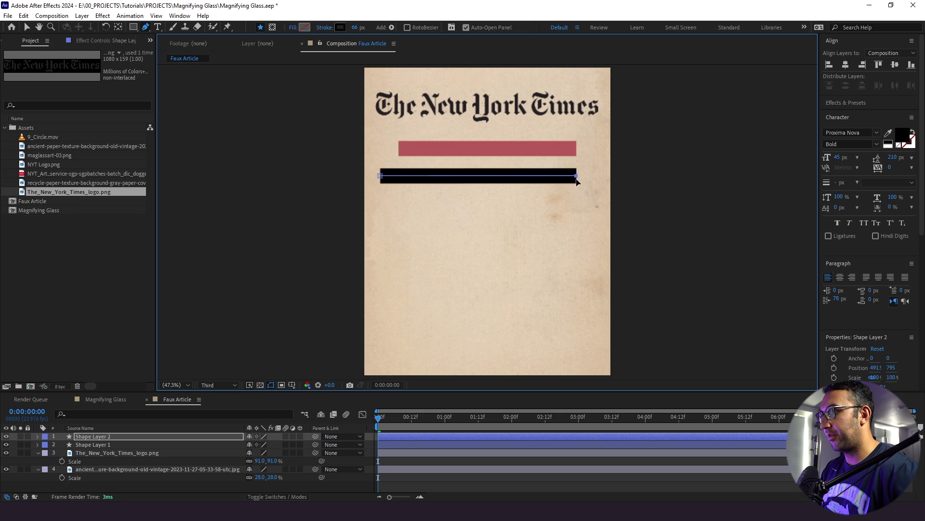
{"action": "left_click_drag", "start_coordinate": [355, 27], "coordinate": [330, 58]}
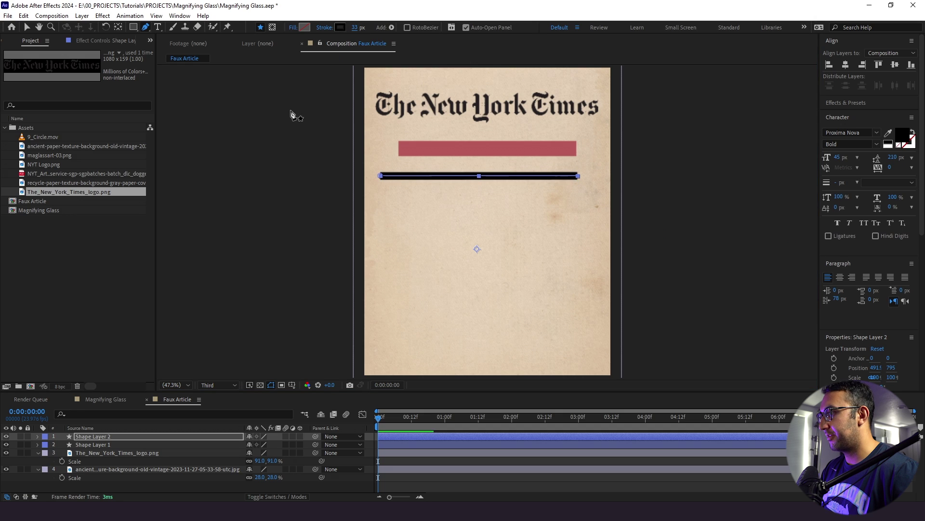
Rename the red shape layer Red Line and the black shape layer Black Lines.
{"action": "left_click", "coordinate": [91, 444]}
{"action": "key", "text": "Return"}
{"action": "type", "text": "Red L"}
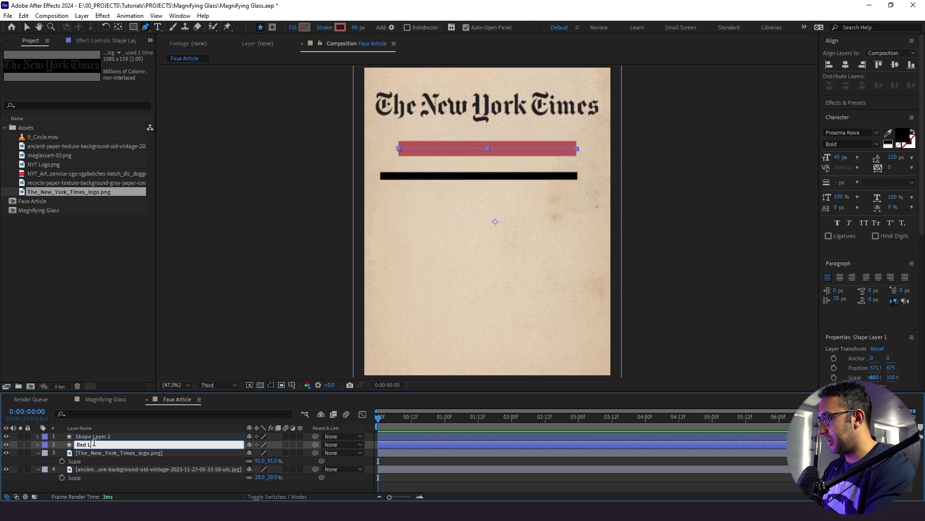
{"action": "type", "text": "ine"}
{"action": "left_click", "coordinate": [88, 437]}
{"action": "key", "text": "Return"}
{"action": "type", "text": "B"}
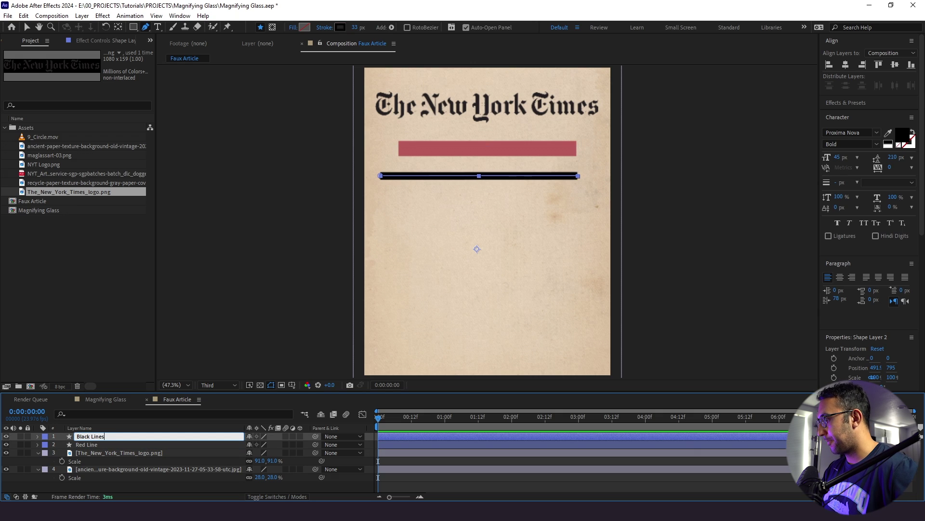
{"action": "type", "text": "lack Lines"}
{"action": "key", "text": "Return"}
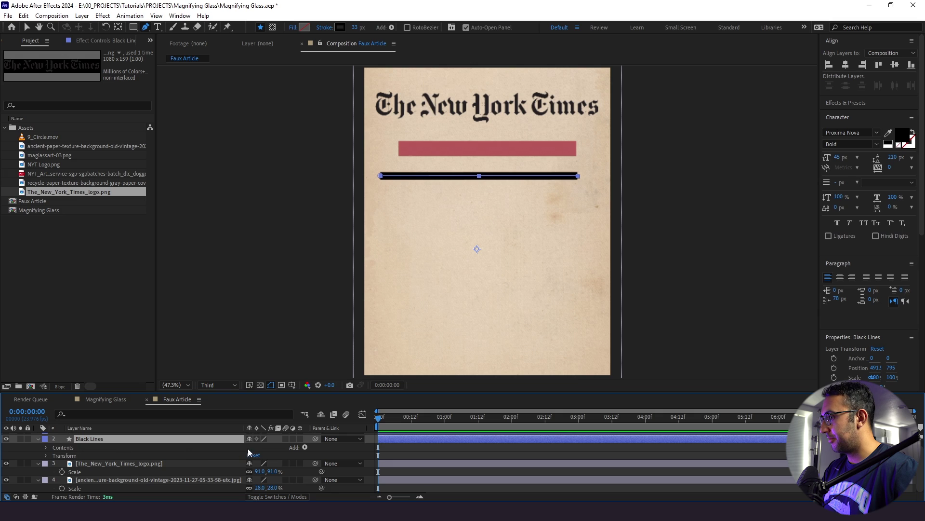
Add a Repeater to the Black Lines layer and set its transform position to 0, 127.
{"action": "left_click", "coordinate": [305, 447]}
{"action": "left_click", "coordinate": [321, 374]}
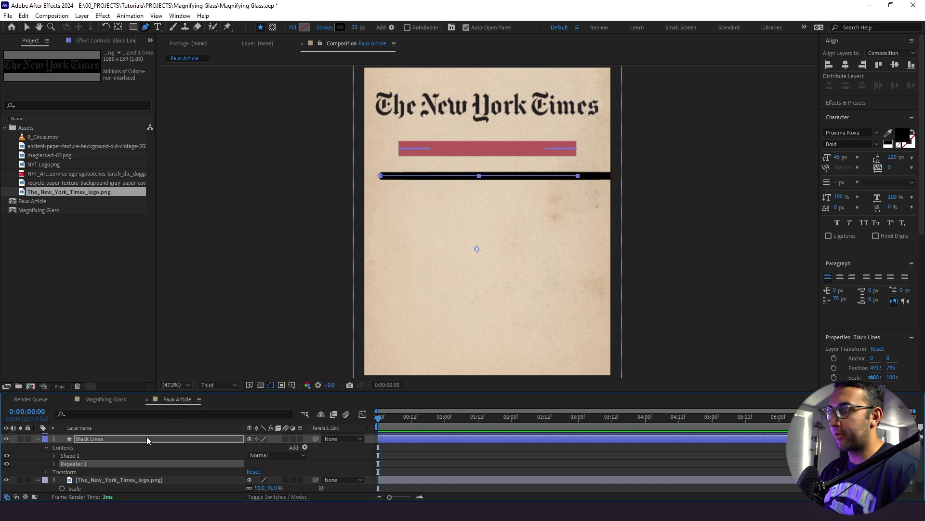
{"action": "left_click", "coordinate": [54, 464]}
{"action": "scroll", "coordinate": [145, 463], "scroll_direction": "down", "scroll_amount": 3}
{"action": "left_click", "coordinate": [63, 439]}
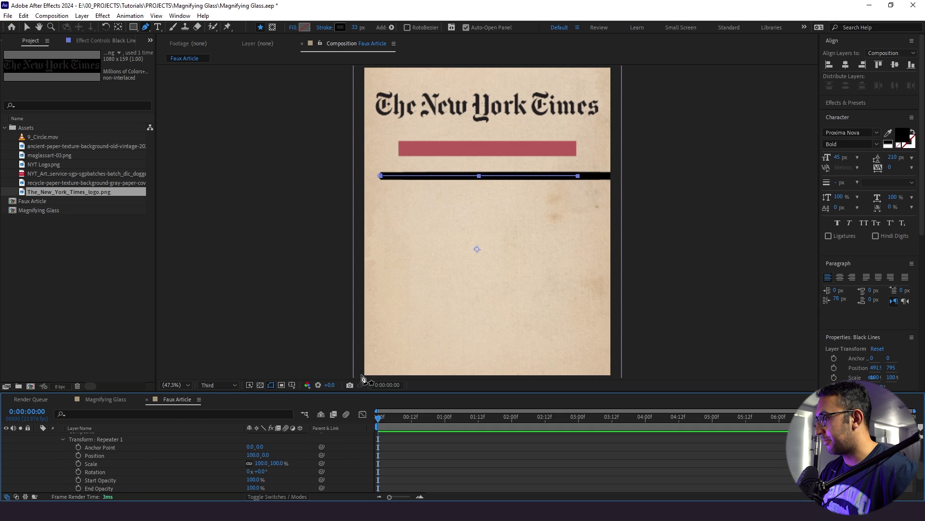
{"action": "left_click_drag", "start_coordinate": [364, 390], "coordinate": [364, 354]}
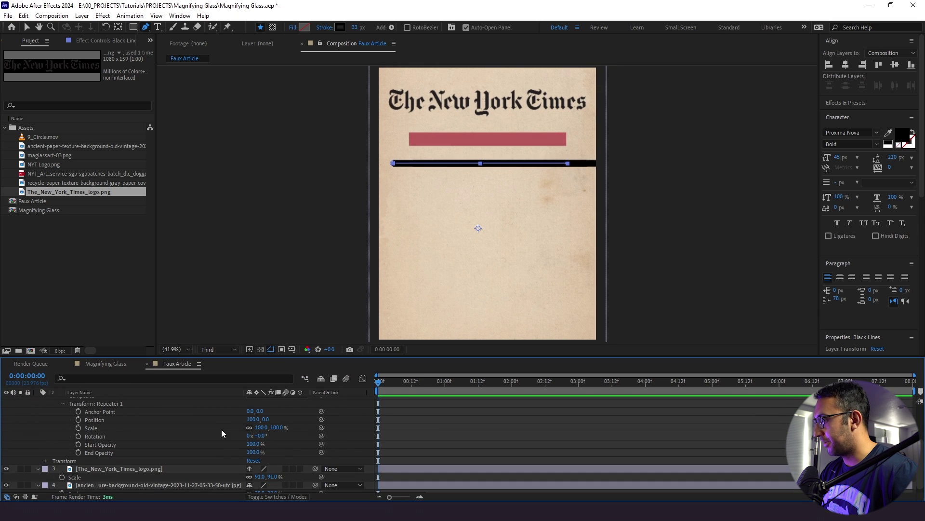
{"action": "left_click", "coordinate": [256, 420]}
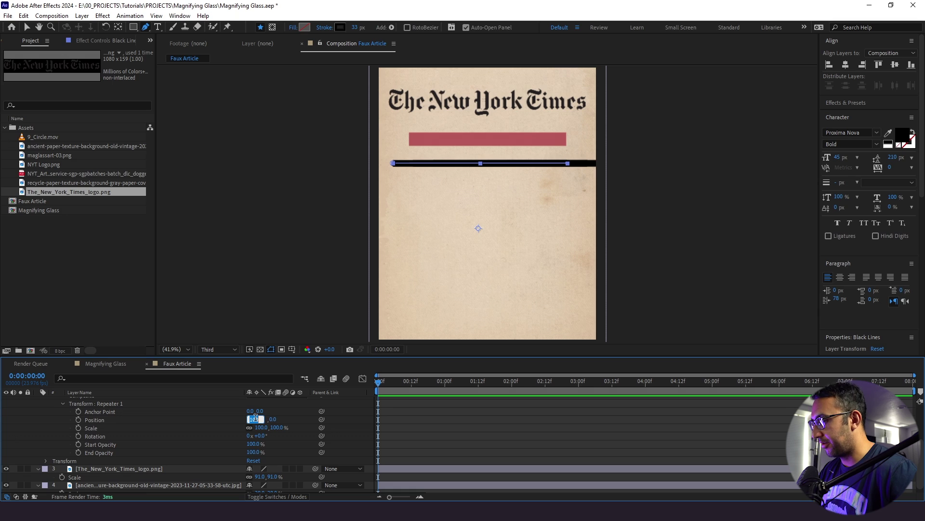
{"action": "type", "text": "0"}
{"action": "key", "text": "Return"}
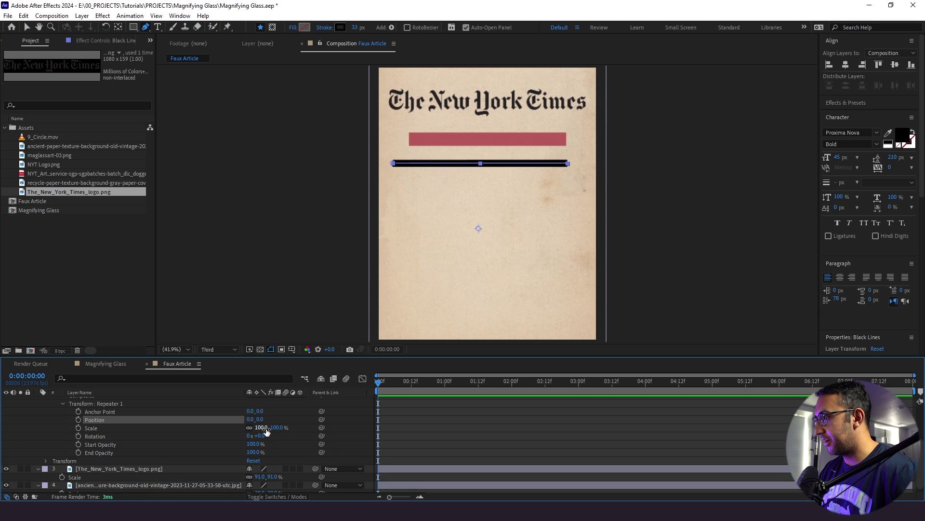
{"action": "left_click_drag", "start_coordinate": [261, 418], "coordinate": [315, 428]}
{"action": "scroll", "coordinate": [207, 436], "scroll_direction": "up", "scroll_amount": 2}
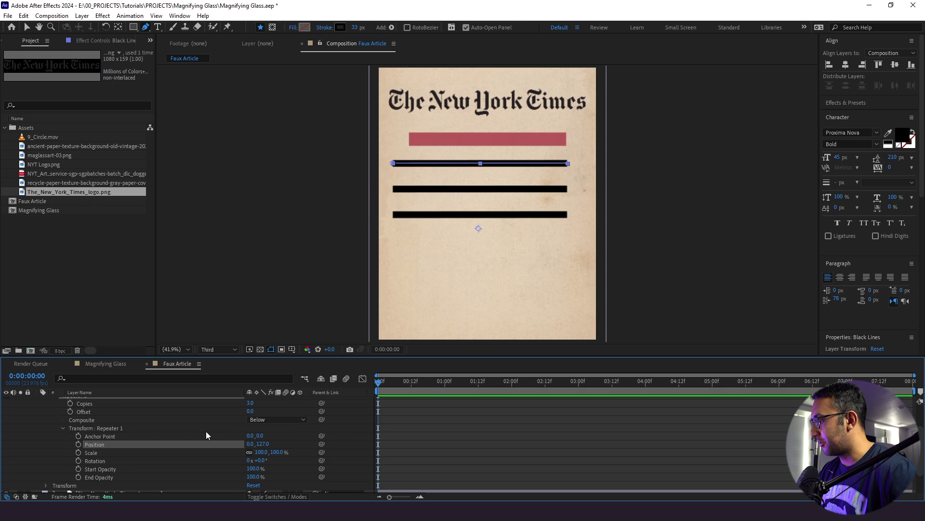
Set the Black Lines repeater to 7 copies and collapse the layer's properties.
{"action": "left_click", "coordinate": [250, 403]}
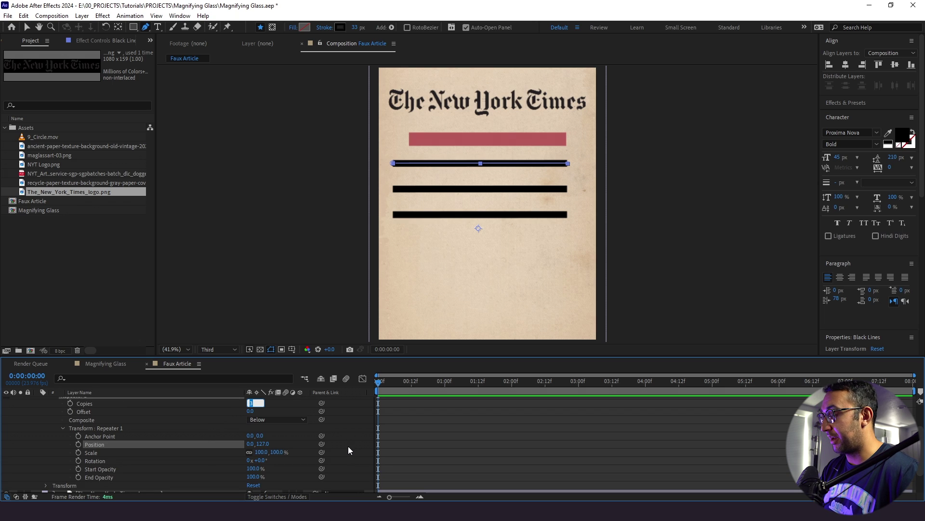
{"action": "key", "text": "Up"}
{"action": "key", "text": "Up"}
{"action": "key", "text": "Up"}
{"action": "key", "text": "Up"}
{"action": "left_click", "coordinate": [402, 448]}
{"action": "scroll", "coordinate": [154, 401], "scroll_direction": "up", "scroll_amount": 3}
{"action": "left_click", "coordinate": [37, 409]}
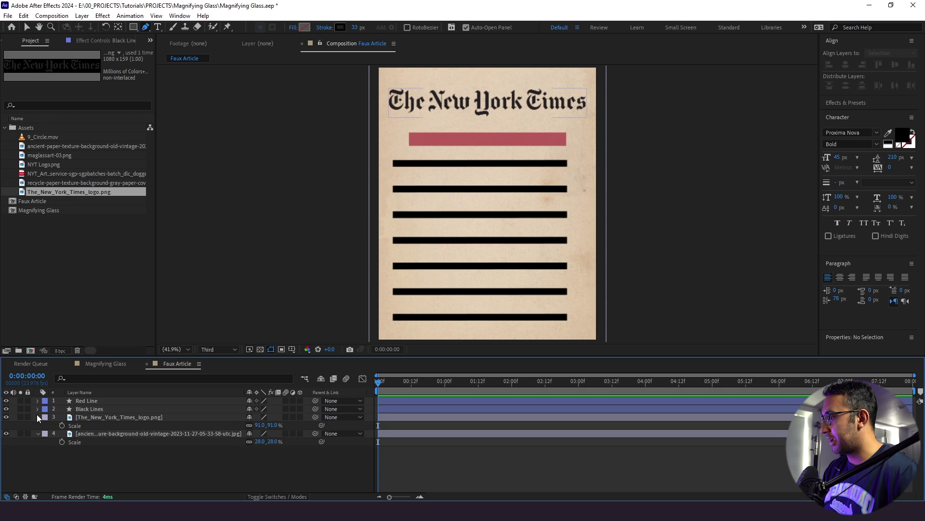
Set the blending mode of both the Red Line and Black Lines layers to Multiply.
{"action": "left_click", "coordinate": [102, 410]}
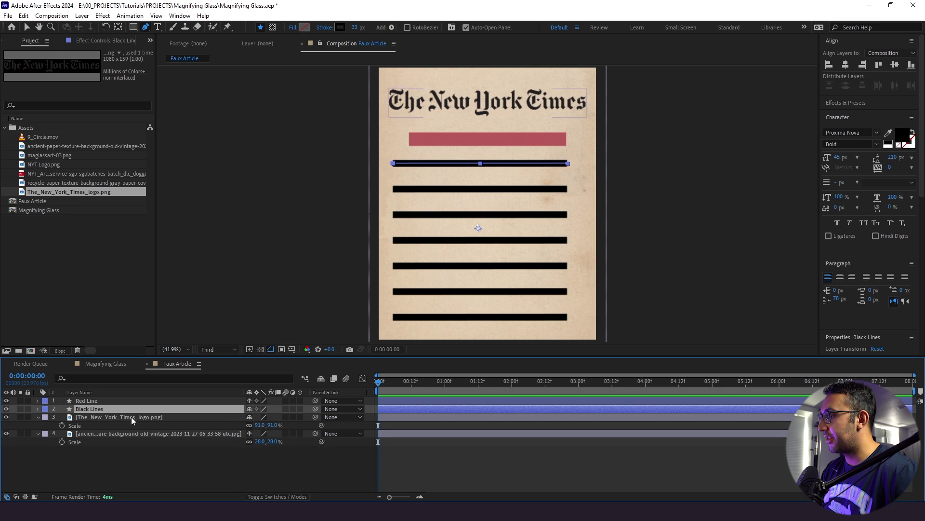
{"action": "left_click", "coordinate": [267, 497]}
{"action": "left_click", "coordinate": [230, 401]}
{"action": "left_click", "coordinate": [257, 401]}
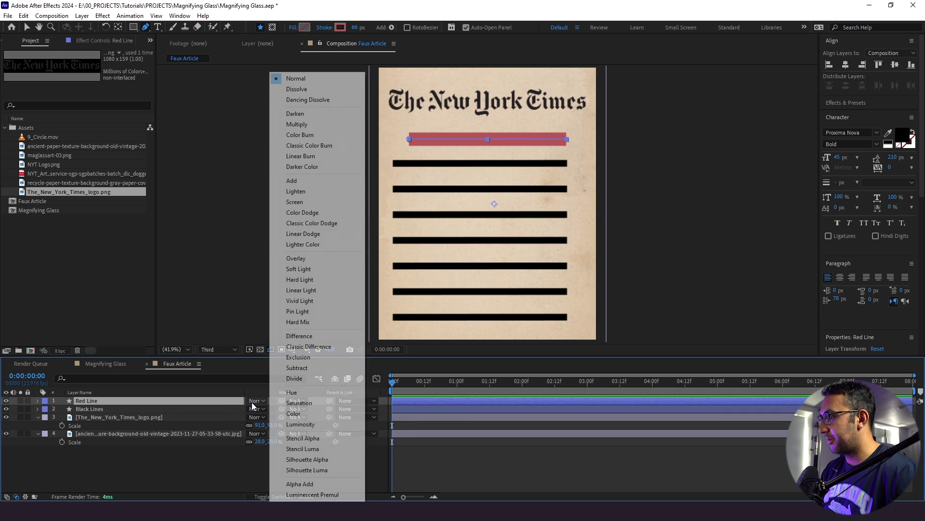
{"action": "left_click", "coordinate": [297, 124]}
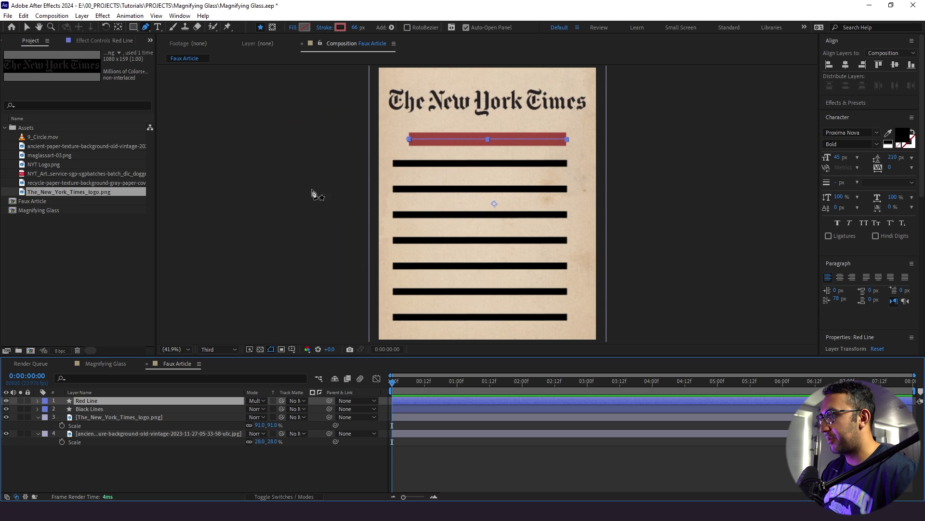
{"action": "left_click", "coordinate": [235, 407]}
{"action": "left_click", "coordinate": [254, 408]}
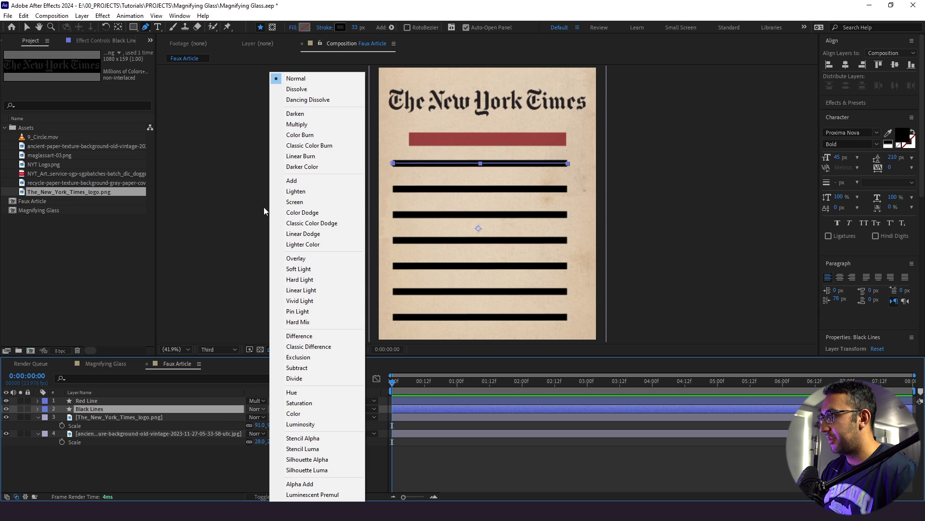
{"action": "left_click", "coordinate": [290, 129]}
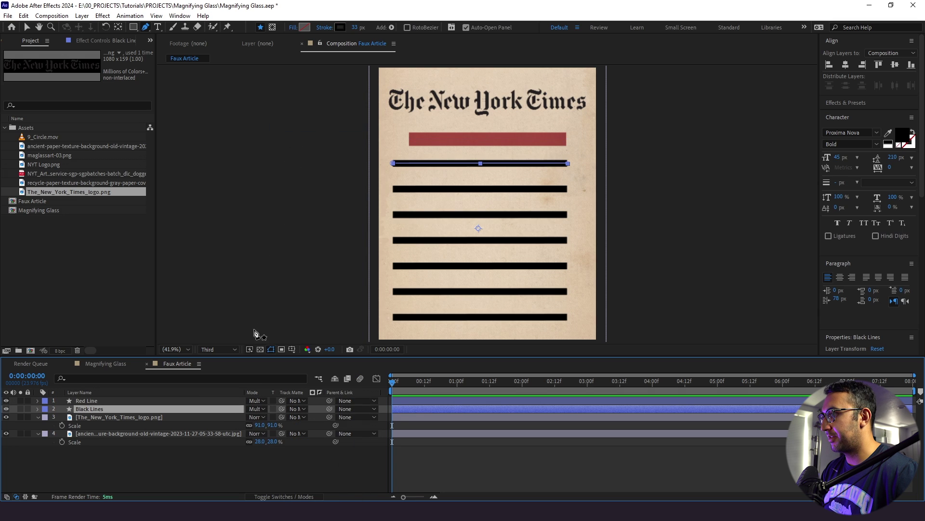
{"action": "left_click", "coordinate": [209, 461]}
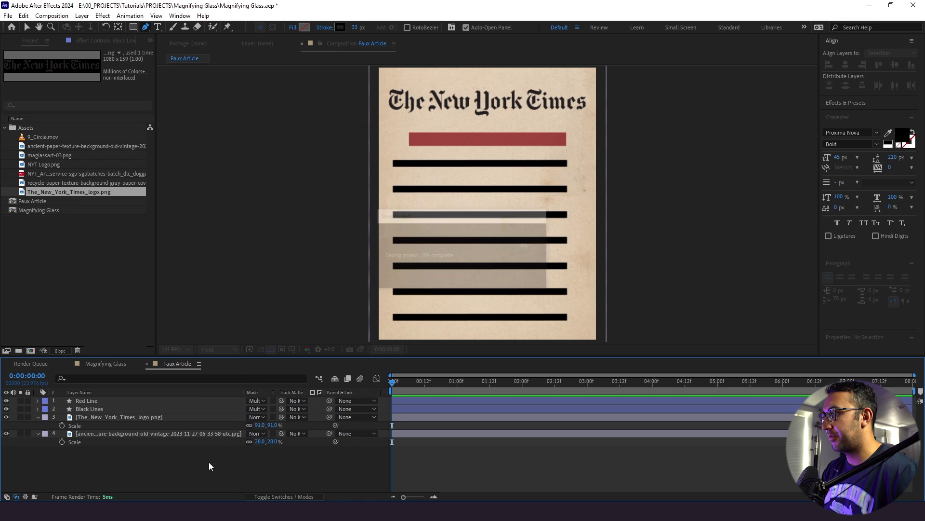
Add Trim Paths to the Red Line layer and start keyframing its End value at 0:00.
{"action": "left_click", "coordinate": [39, 400]}
{"action": "left_click", "coordinate": [319, 409]}
{"action": "left_click", "coordinate": [342, 365]}
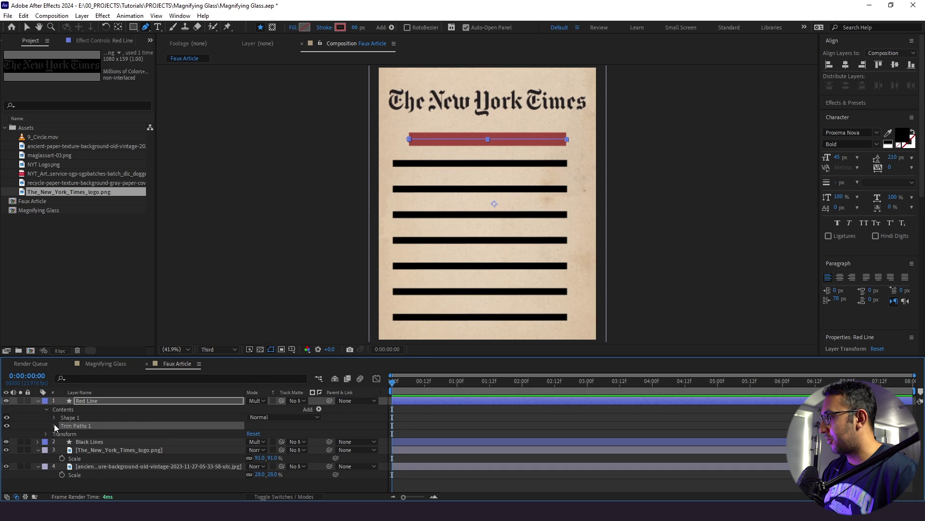
{"action": "left_click", "coordinate": [54, 425]}
{"action": "left_click", "coordinate": [70, 441]}
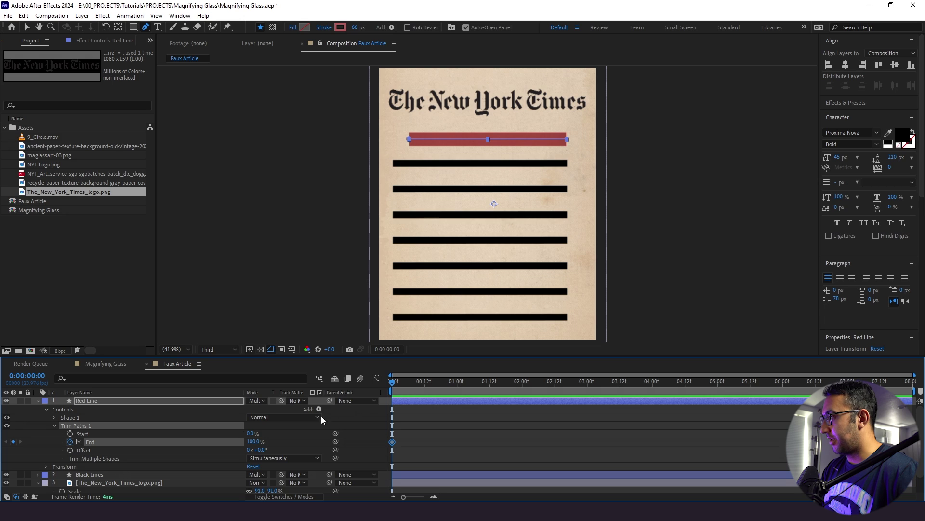
Add a 100% End keyframe at 1:00 on Red Line and set the keyframe at 0:00 to 0%.
{"action": "left_click_drag", "start_coordinate": [409, 385], "coordinate": [458, 388]}
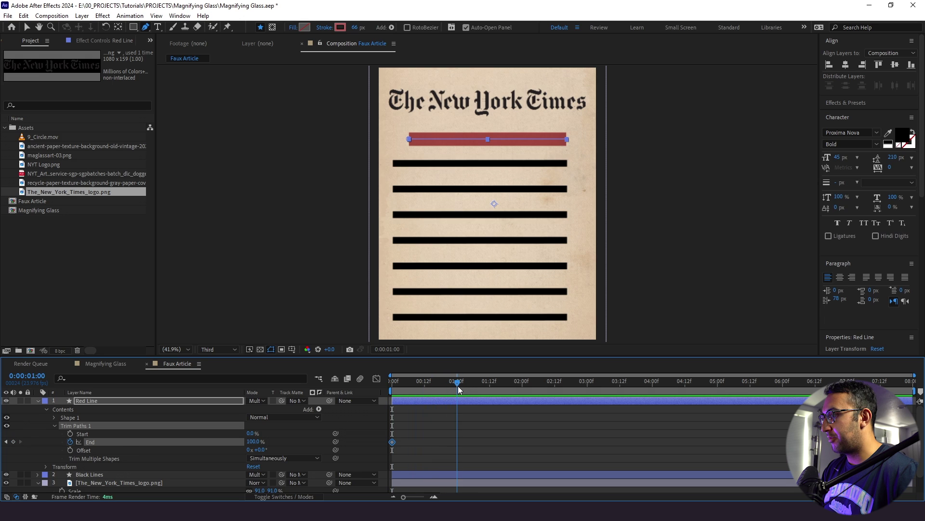
{"action": "left_click", "coordinate": [14, 442]}
{"action": "left_click", "coordinate": [7, 441]}
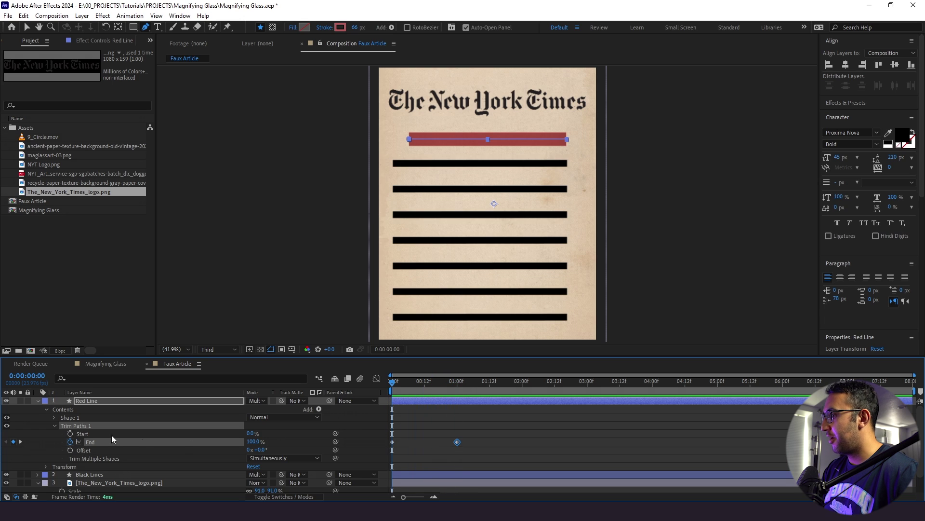
{"action": "left_click", "coordinate": [253, 441]}
{"action": "type", "text": "0"}
{"action": "key", "text": "Return"}
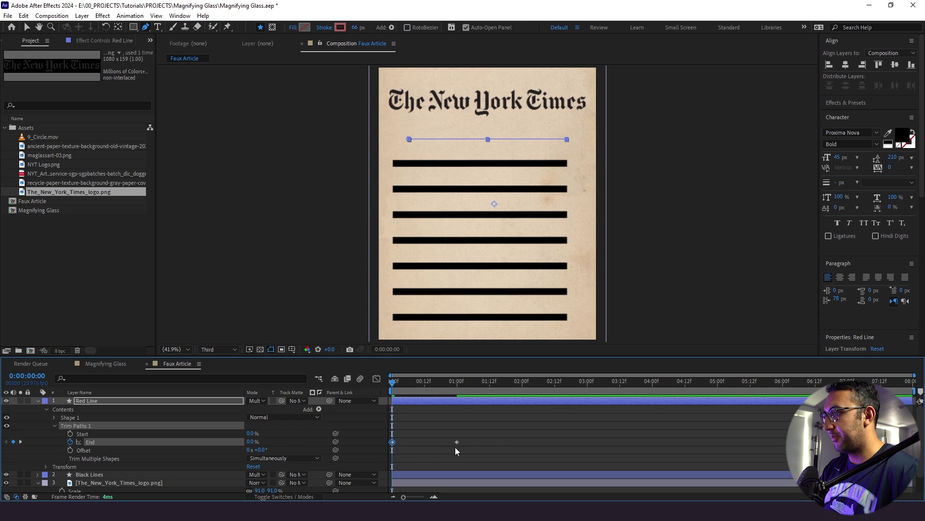
Apply Easy Ease to both Red Line End keyframes and preview the line's reveal.
{"action": "left_click", "coordinate": [480, 439]}
{"action": "key", "text": "space"}
{"action": "left_click_drag", "start_coordinate": [504, 426], "coordinate": [386, 452]}
{"action": "key", "text": "F9"}
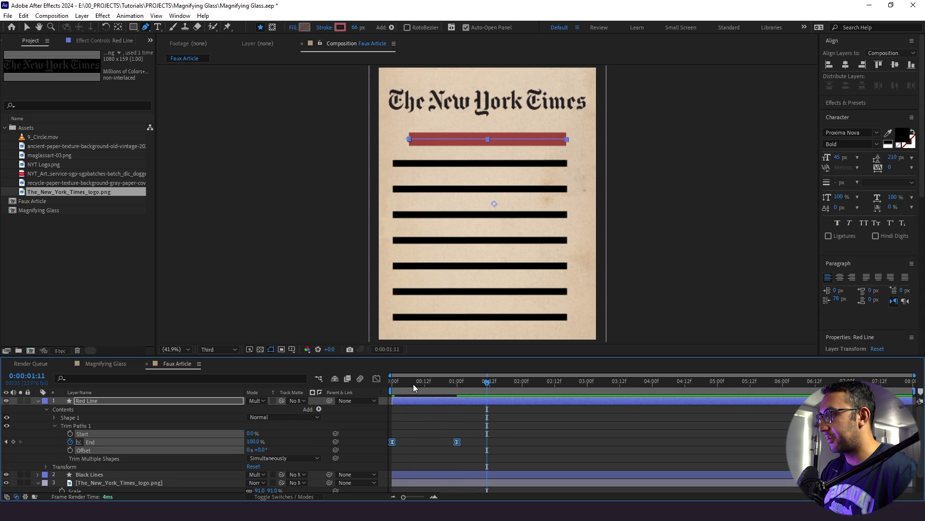
{"action": "key", "text": "Home"}
{"action": "key", "text": "space"}
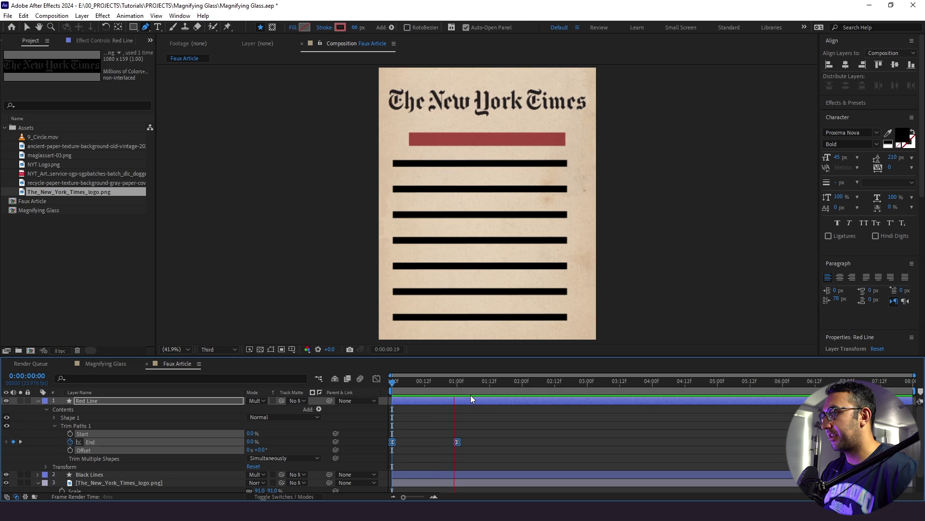
{"action": "key", "text": "space"}
Lengthen the ease into Red Line's second End keyframe in the Graph Editor and preview it.
{"action": "key", "text": "shift+F3"}
{"action": "left_click_drag", "start_coordinate": [446, 475], "coordinate": [407, 474]}
{"action": "key", "text": "shift+F3"}
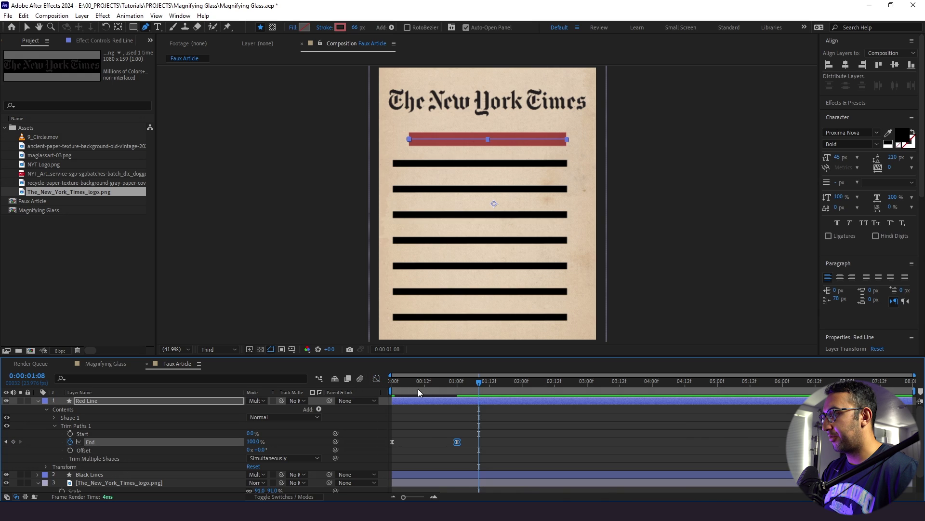
{"action": "left_click_drag", "start_coordinate": [417, 389], "coordinate": [351, 406]}
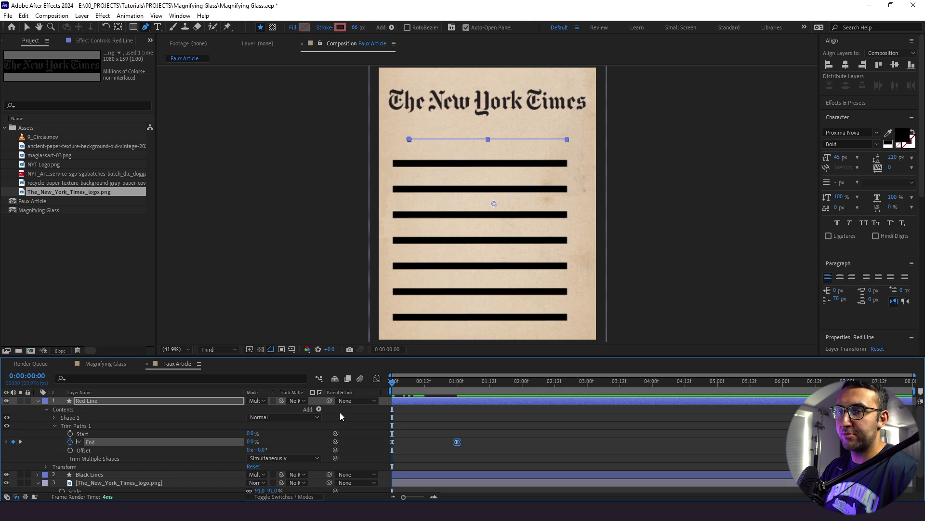
{"action": "key", "text": "space"}
{"action": "key", "text": "space"}
Move Red Line's second End keyframe to 1:12 and play back the slower reveal.
{"action": "left_click_drag", "start_coordinate": [458, 442], "coordinate": [492, 442]}
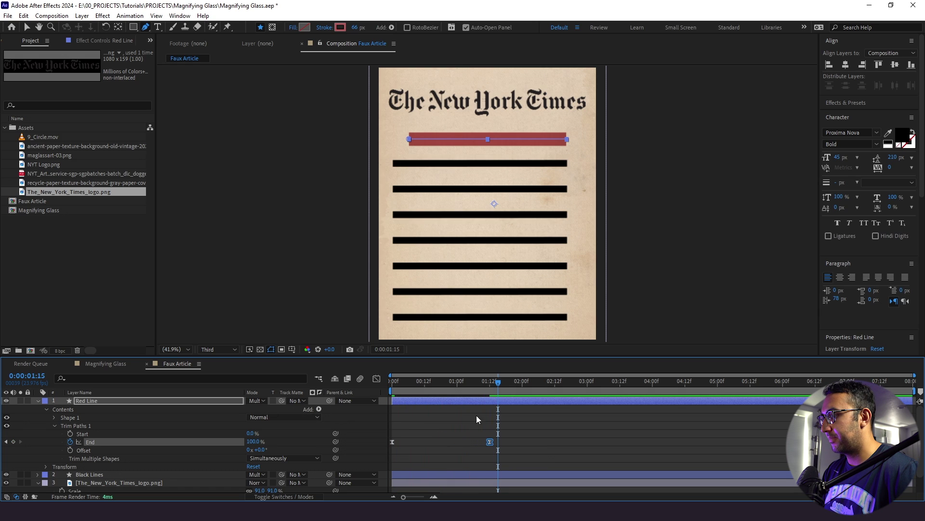
{"action": "key", "text": "space"}
{"action": "key", "text": "space"}
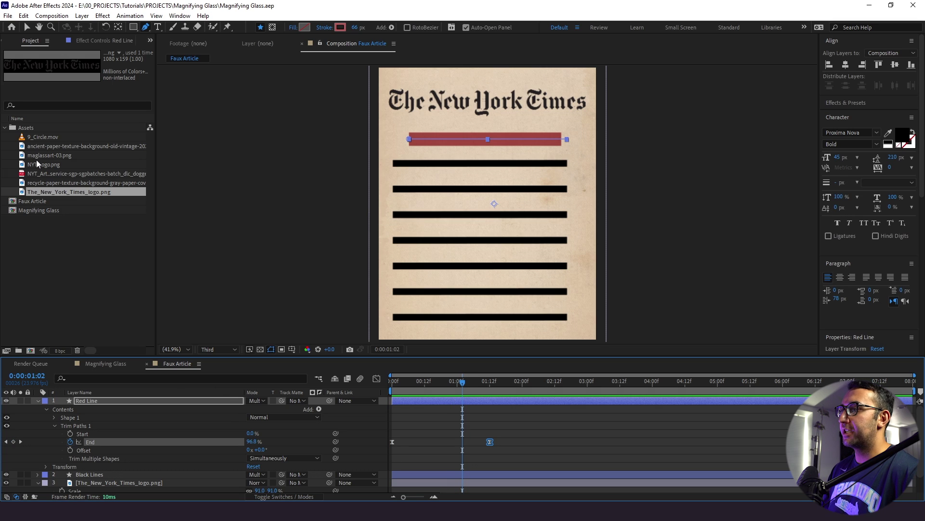
Shift both Red Line End keyframes so the reveal starts at 1:00, preview it, and save the project.
{"action": "left_click", "coordinate": [28, 26]}
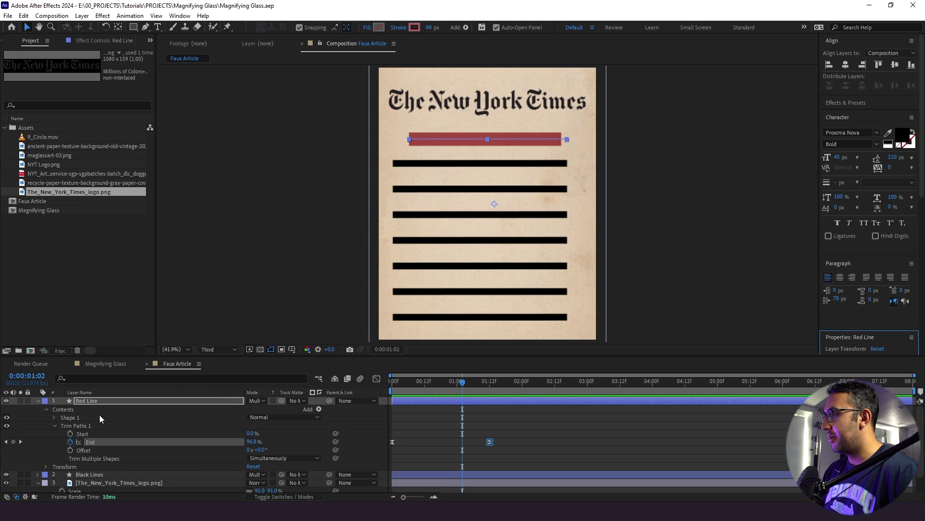
{"action": "left_click", "coordinate": [99, 442]}
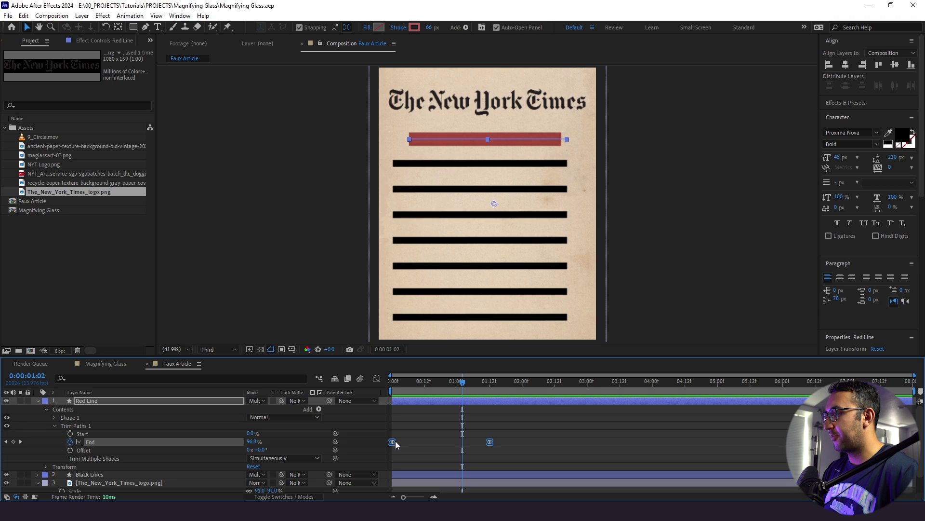
{"action": "left_click_drag", "start_coordinate": [393, 443], "coordinate": [460, 447]}
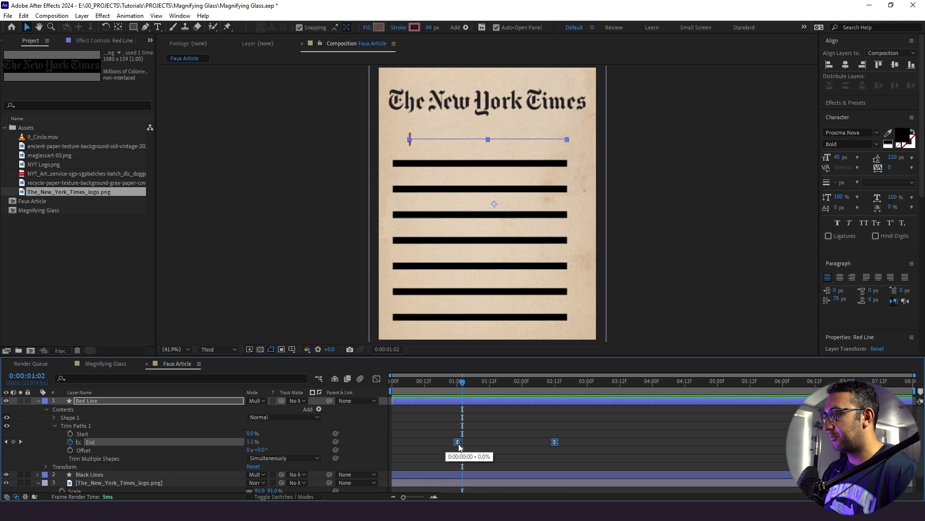
{"action": "key", "text": "Home"}
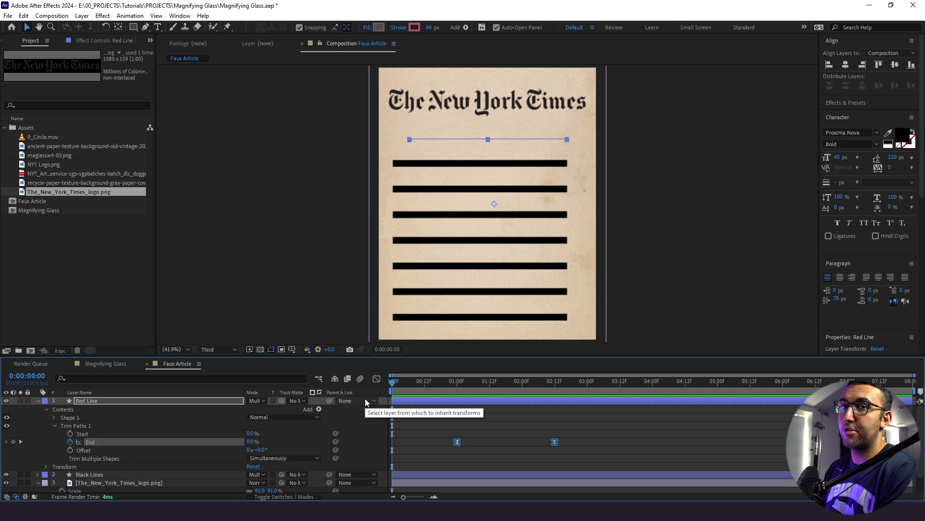
{"action": "key", "text": "space"}
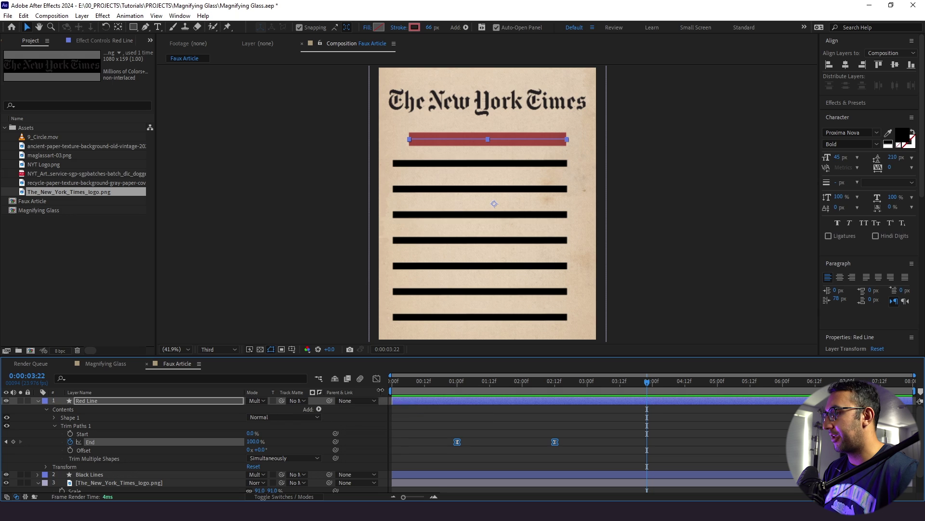
{"action": "key", "text": "space"}
{"action": "key", "text": "ctrl+s"}
Copy Red Line's Trim Paths with its keyframes onto the Black Lines layer.
{"action": "left_click", "coordinate": [104, 424]}
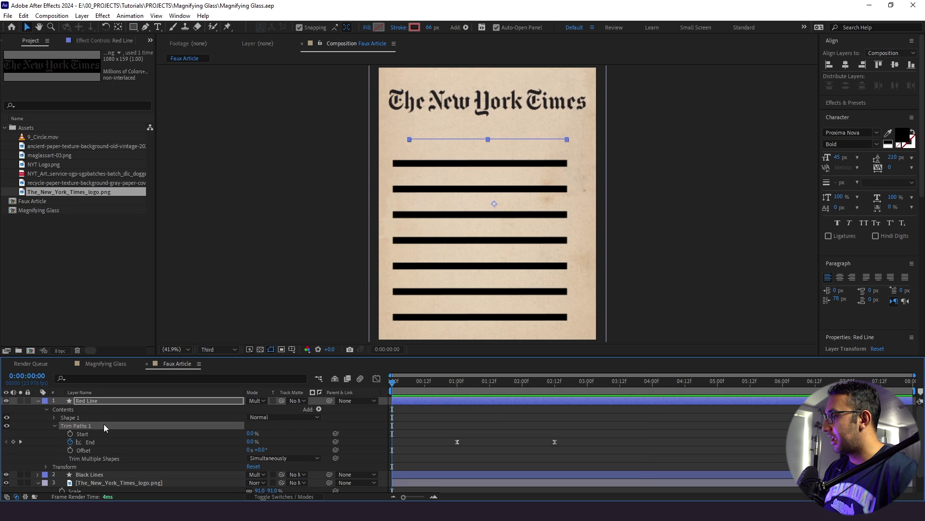
{"action": "key", "text": "ctrl+c"}
{"action": "scroll", "coordinate": [131, 456], "scroll_direction": "down", "scroll_amount": 2}
{"action": "left_click", "coordinate": [118, 456]}
{"action": "key", "text": "ctrl+v"}
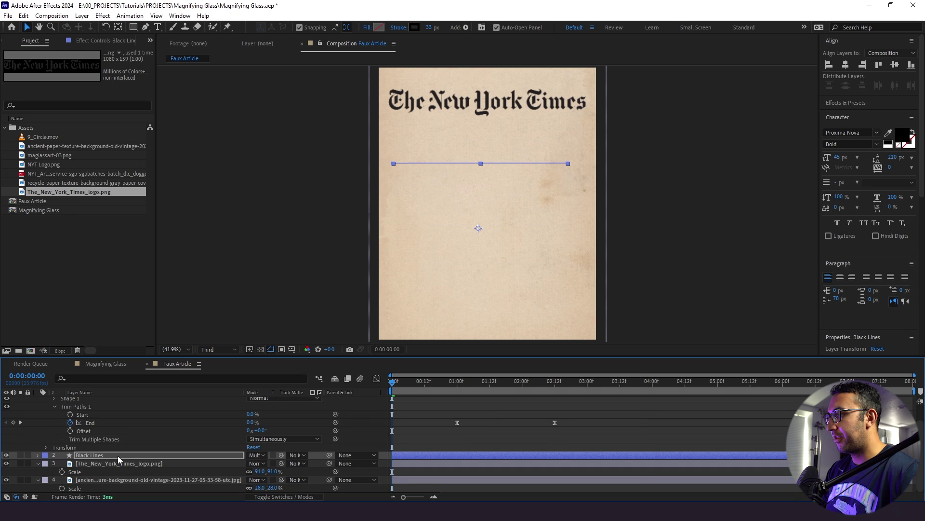
Shift the Black Lines End keyframes to start a few frames after Red Line's and preview the stagger.
{"action": "key", "text": "u"}
{"action": "left_click", "coordinate": [134, 461]}
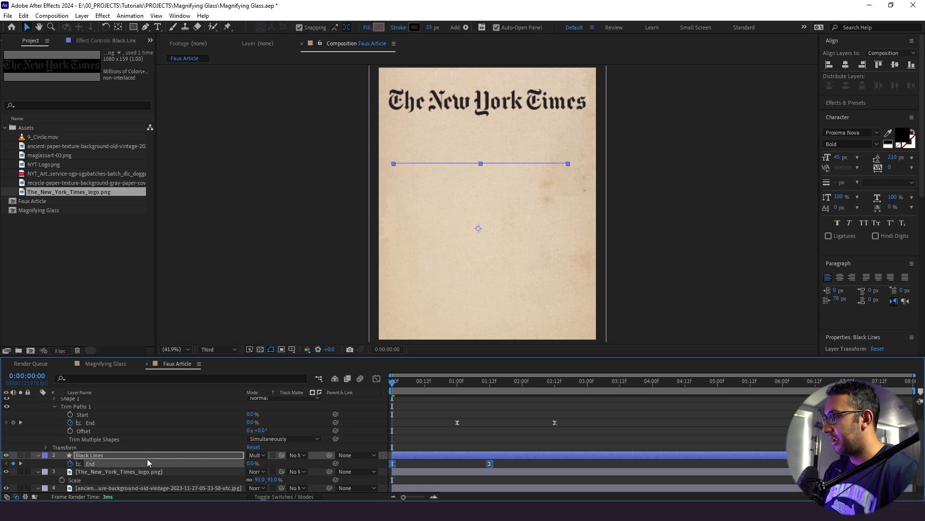
{"action": "left_click_drag", "start_coordinate": [398, 464], "coordinate": [470, 464]}
{"action": "key", "text": "space"}
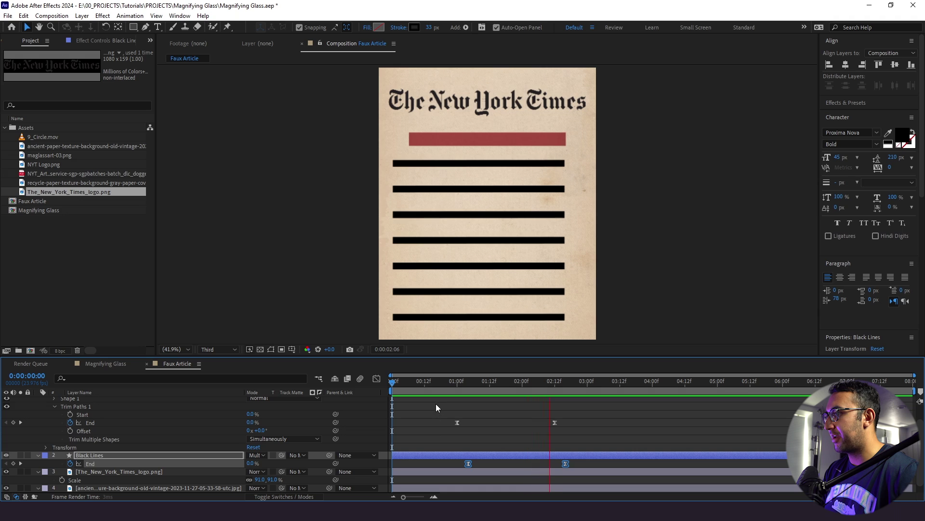
Enable motion blur on all four layers and the composition, showing only keyframed properties, and preview the animation.
{"action": "key", "text": "ctrl+a"}
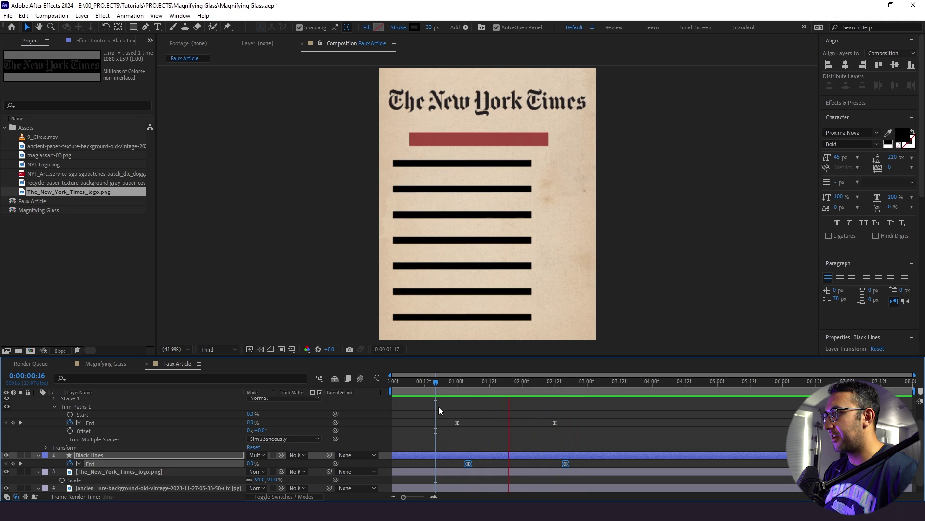
{"action": "scroll", "coordinate": [217, 420], "scroll_direction": "up", "scroll_amount": 2}
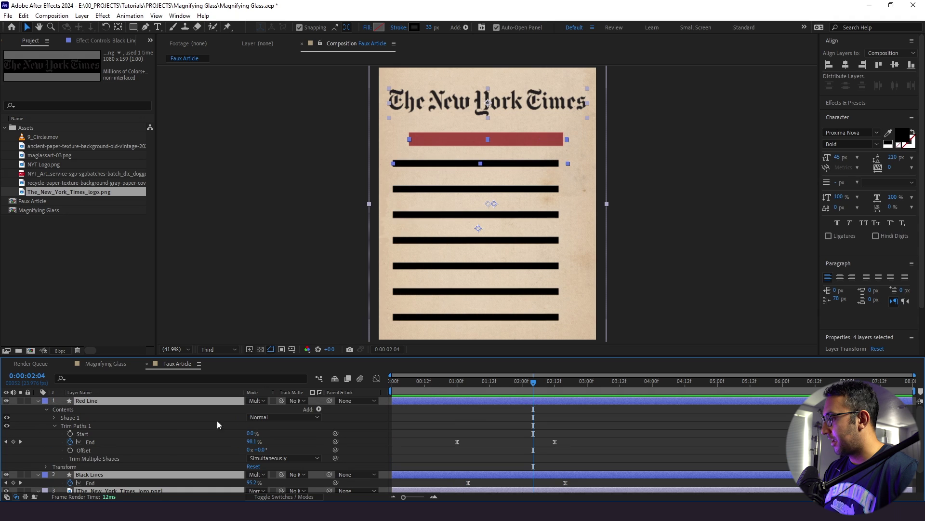
{"action": "key", "text": "u"}
{"action": "left_click", "coordinate": [296, 495]}
{"action": "left_click", "coordinate": [298, 464]}
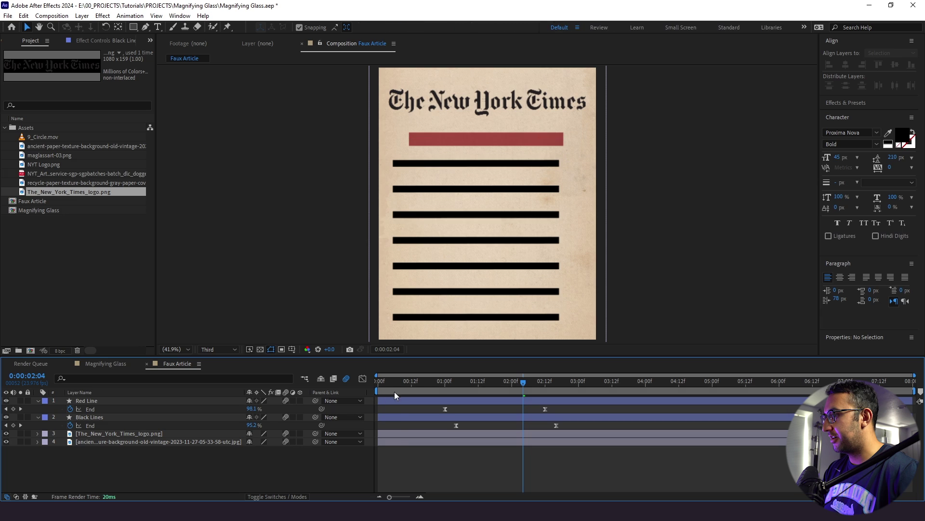
{"action": "left_click", "coordinate": [391, 394]}
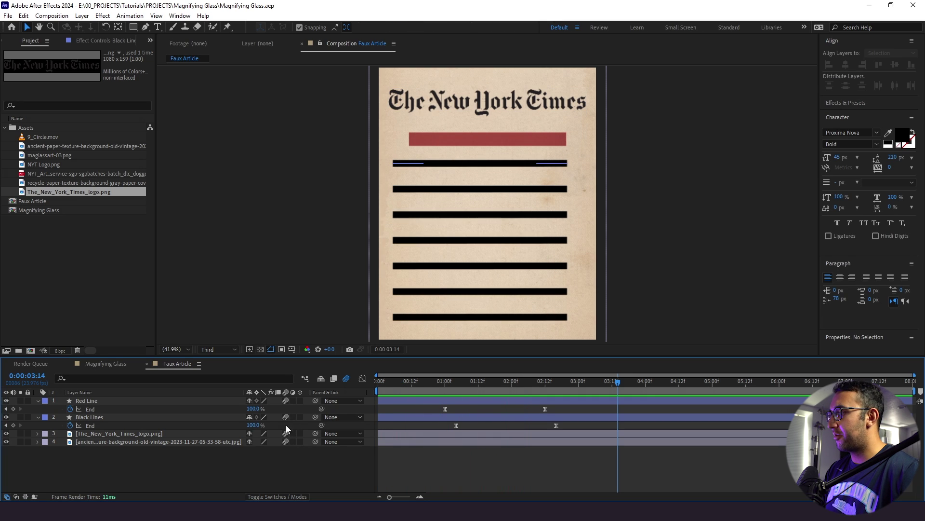
Duplicate the Faux Article composition and name the copy Real Article.
{"action": "left_click", "coordinate": [13, 233]}
{"action": "left_click", "coordinate": [27, 203]}
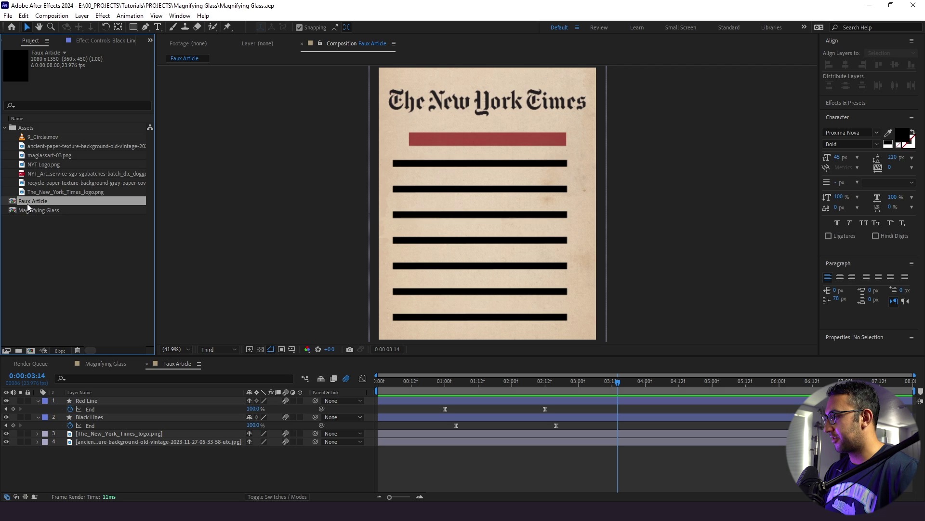
{"action": "key", "text": "ctrl+d"}
{"action": "key", "text": "Return"}
{"action": "type", "text": "Real Article"}
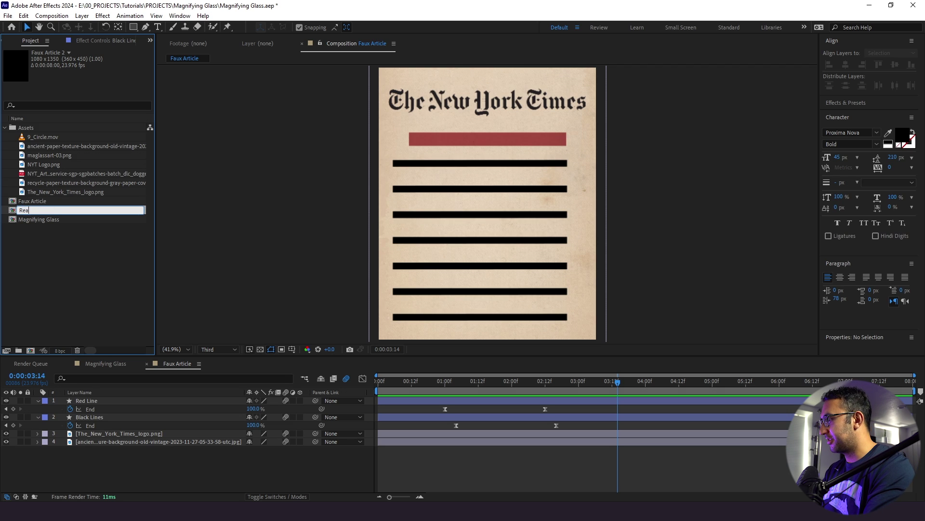
{"action": "key", "text": "Return"}
Replace all layers in the Real Article composition with the NYT_Article PDF from the Assets folder.
{"action": "double_click", "coordinate": [39, 220]}
{"action": "left_click", "coordinate": [123, 401]}
{"action": "left_click", "coordinate": [112, 441], "text": "shift"}
{"action": "key", "text": "Delete"}
{"action": "left_click_drag", "start_coordinate": [55, 173], "coordinate": [238, 414]}
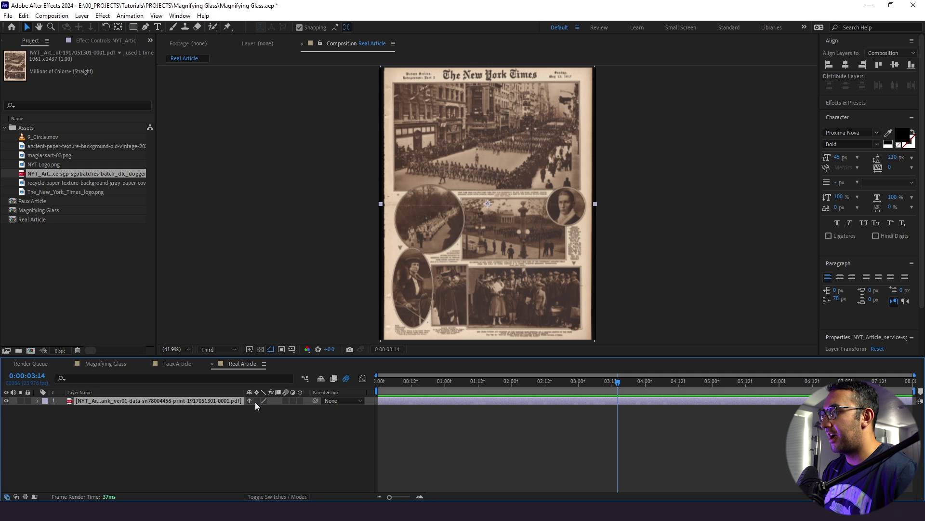
Set the preview resolution to Full and zoom in on the article's caption text to check its sharpness.
{"action": "left_click", "coordinate": [223, 355]}
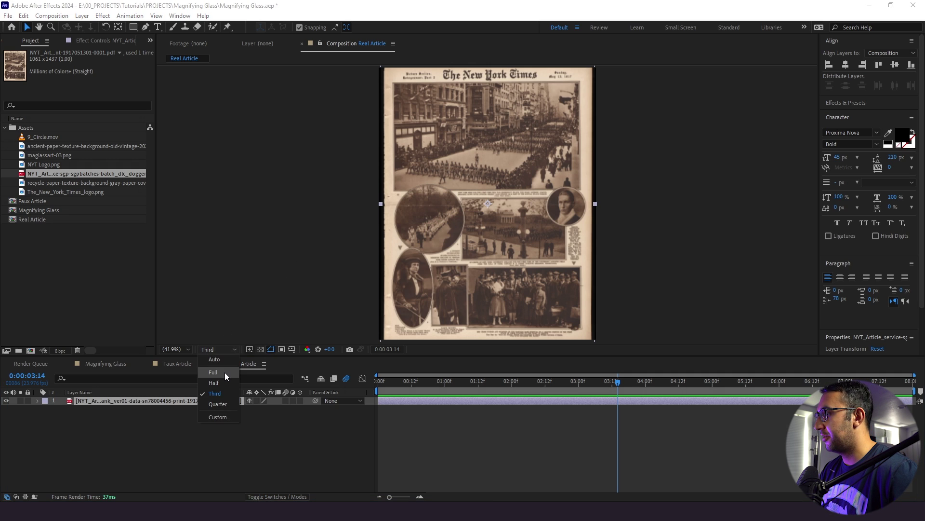
{"action": "left_click", "coordinate": [225, 374]}
{"action": "scroll", "coordinate": [516, 236], "scroll_direction": "up", "scroll_amount": 5}
{"action": "left_click_drag", "start_coordinate": [478, 192], "coordinate": [478, 237]}
{"action": "key", "text": "v"}
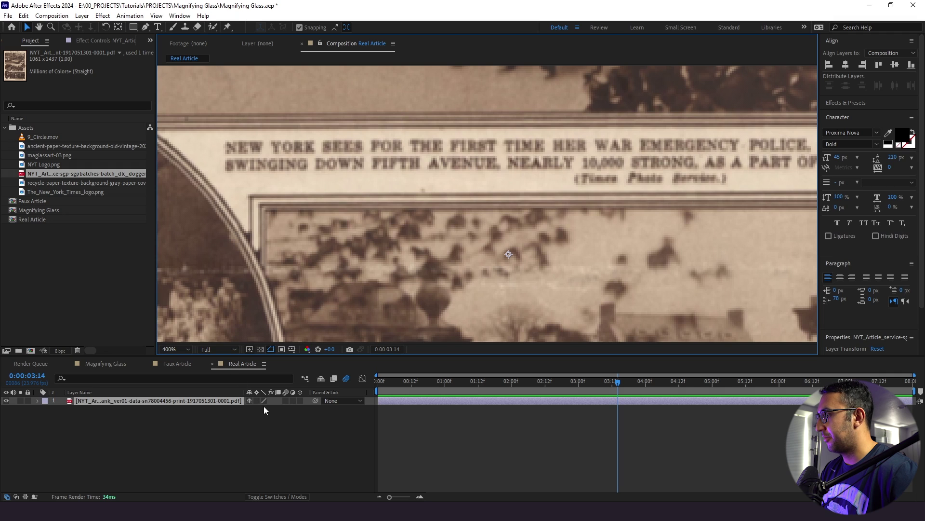
Enable continuous rasterization on the NYT_Article PDF layer, reveal its Scale property and save the project.
{"action": "left_click", "coordinate": [256, 401]}
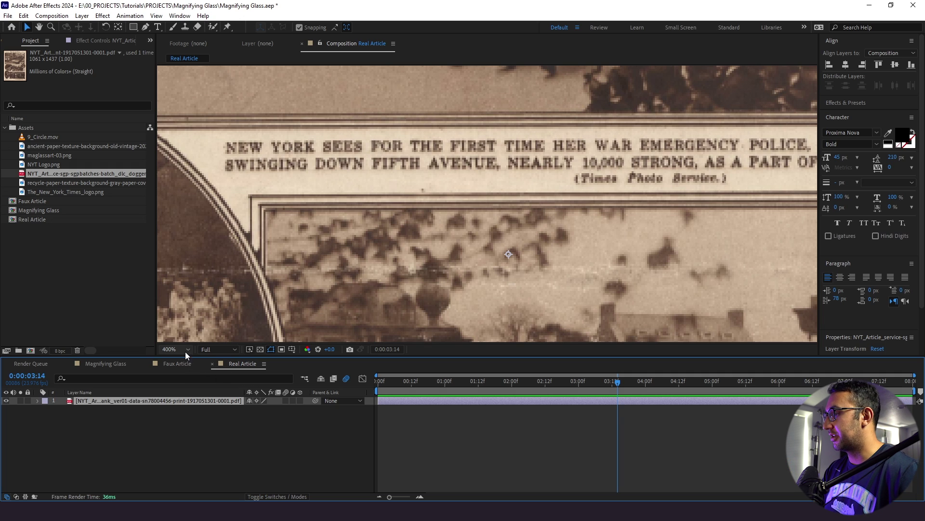
{"action": "key", "text": "shift+slash"}
{"action": "key", "text": "s"}
{"action": "left_click", "coordinate": [192, 400]}
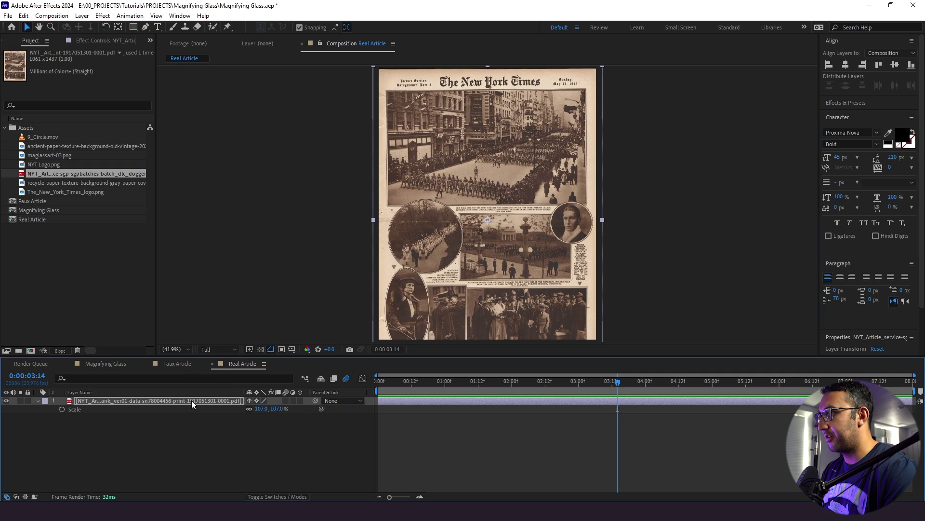
{"action": "key", "text": "ctrl+s"}
{"action": "key", "text": "F2"}
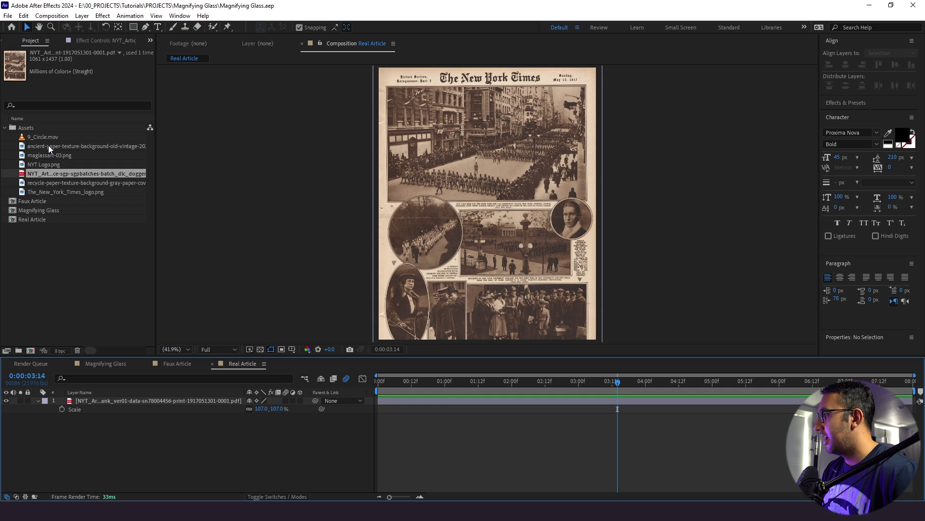
Add the 9_Circle.mov clip above the article PDF, hiding it temporarily to inspect the parade photo underneath.
{"action": "key", "text": "Home"}
{"action": "left_click_drag", "start_coordinate": [55, 139], "coordinate": [118, 399]}
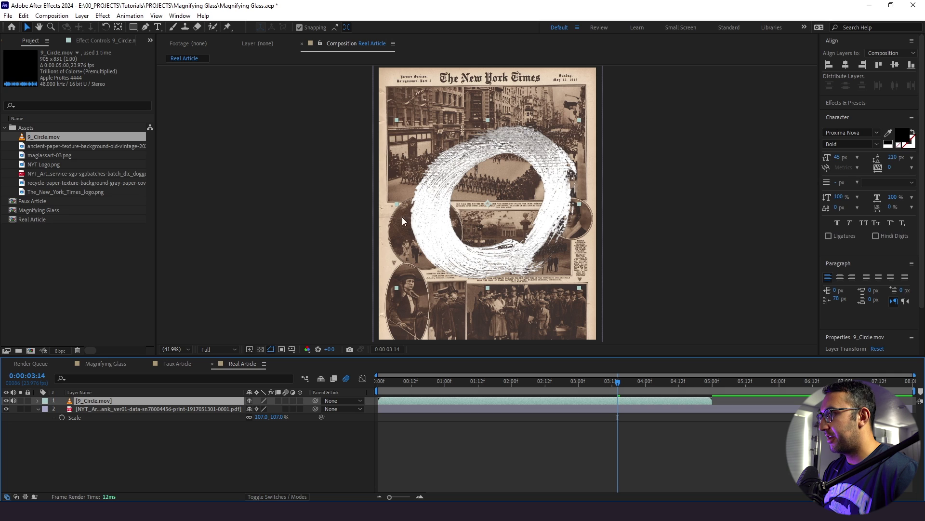
{"action": "left_click", "coordinate": [7, 400]}
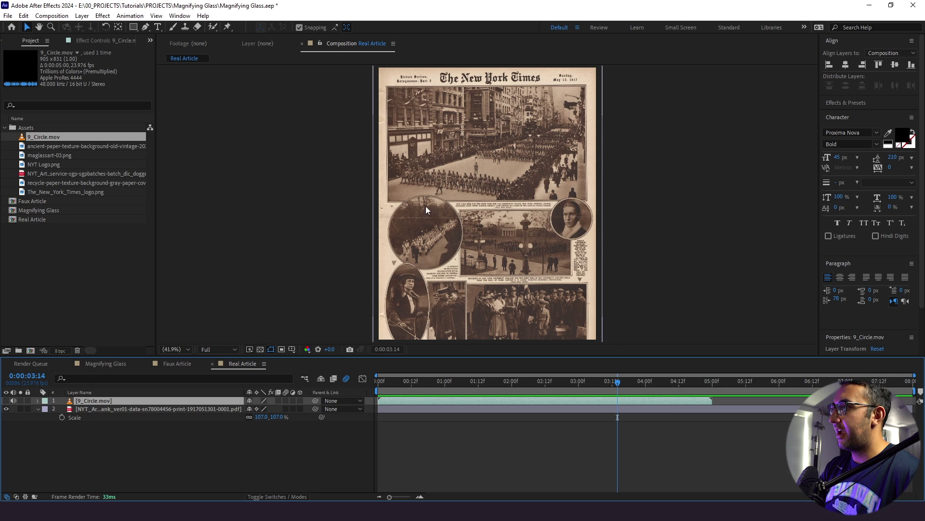
{"action": "scroll", "coordinate": [445, 205], "scroll_direction": "up", "scroll_amount": 4}
{"action": "key", "text": "v"}
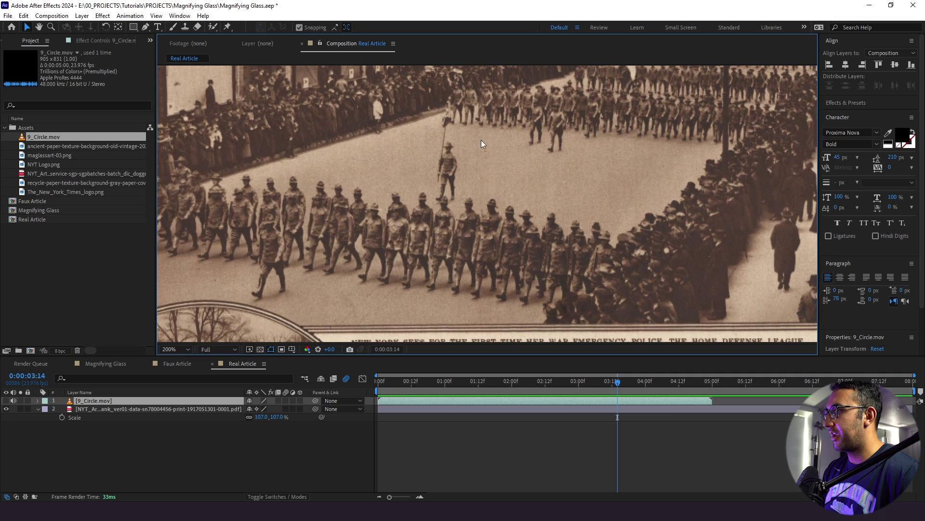
{"action": "left_click", "coordinate": [6, 400]}
{"action": "scroll", "coordinate": [409, 243], "scroll_direction": "down", "scroll_amount": 2}
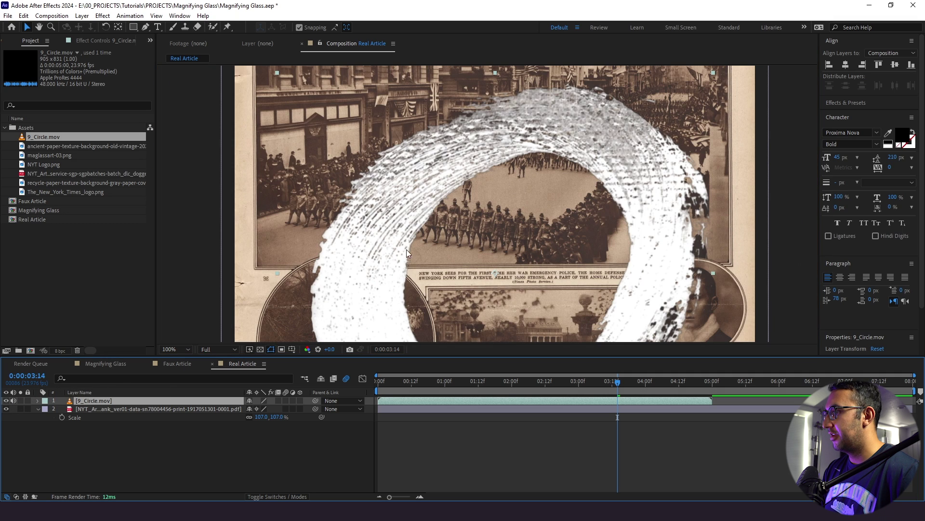
Scale the circle clip to 35% and position it around the lone flag bearer in the parade photo.
{"action": "key", "text": "s"}
{"action": "left_click_drag", "start_coordinate": [261, 409], "coordinate": [245, 409]}
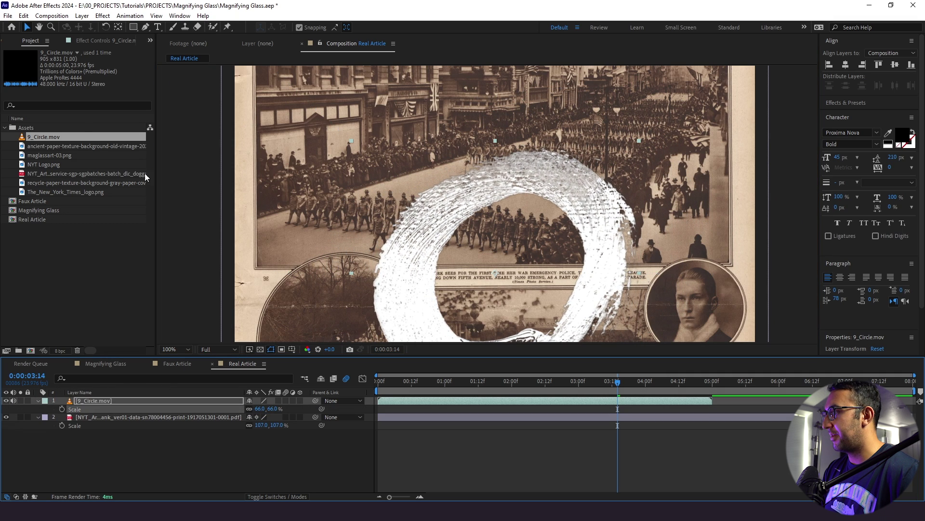
{"action": "mouse_move", "coordinate": [447, 228]}
{"action": "left_mouse_down"}
{"action": "mouse_move", "coordinate": [402, 161]}
{"action": "mouse_move", "coordinate": [418, 143]}
{"action": "left_mouse_up"}
{"action": "left_click_drag", "start_coordinate": [257, 408], "coordinate": [243, 408]}
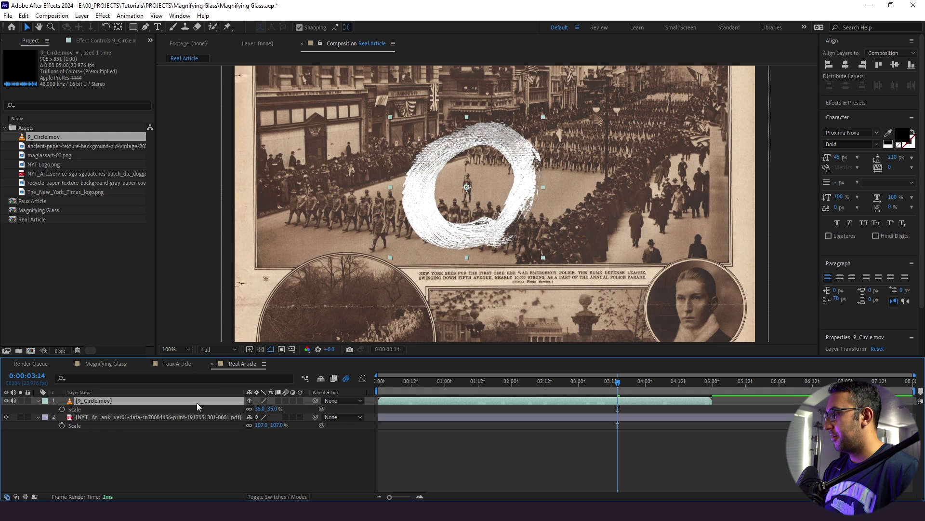
Apply a Fill effect to the circle clip and set its color to muted dark red 873636.
{"action": "key", "text": "ctrl+space"}
{"action": "type", "text": "fill"}
{"action": "key", "text": "Return"}
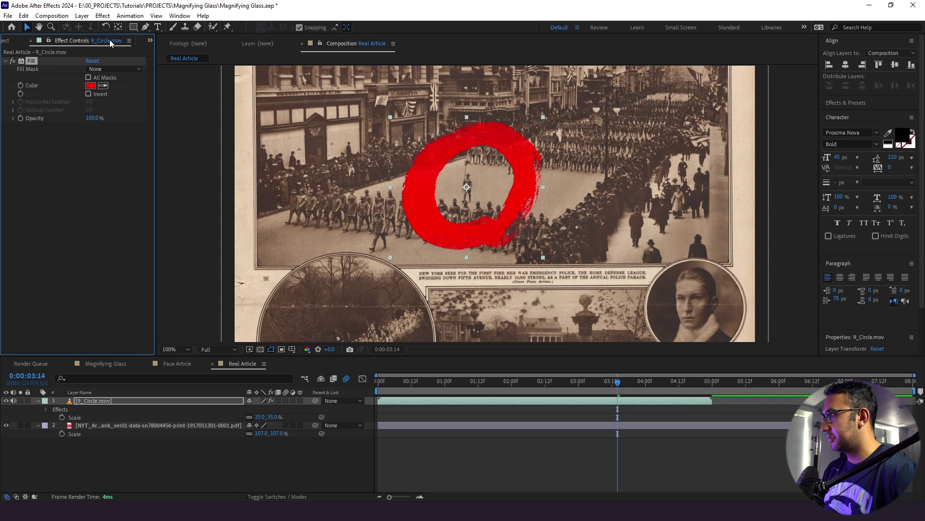
{"action": "left_click", "coordinate": [90, 85]}
{"action": "left_click", "coordinate": [704, 300]}
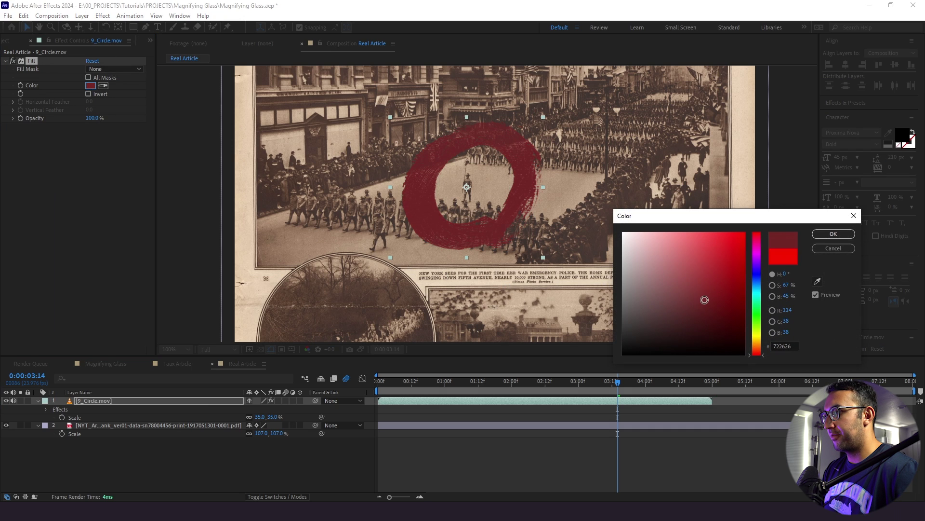
{"action": "left_click_drag", "start_coordinate": [690, 274], "coordinate": [696, 290]}
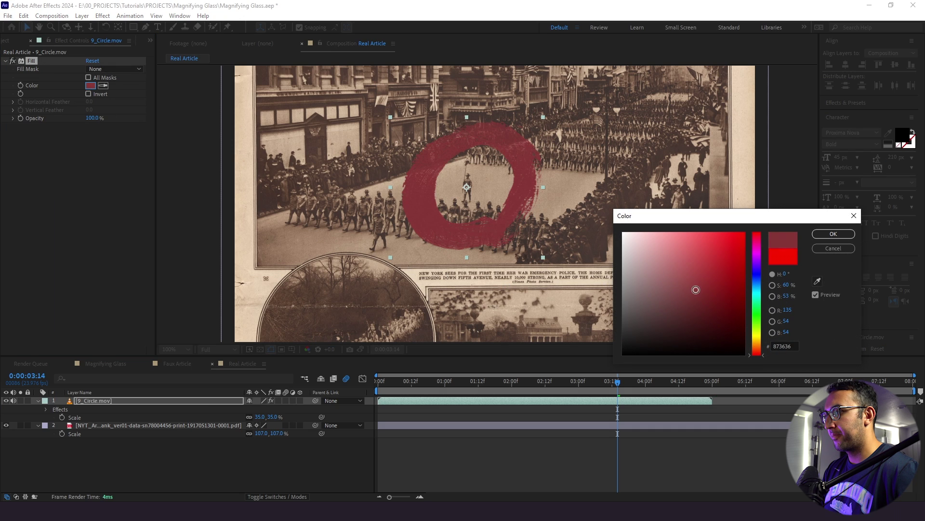
{"action": "left_click", "coordinate": [832, 234]}
Set the circle clip's blending mode to Multiply and start the clip at 2 seconds, previewing the result.
{"action": "left_click", "coordinate": [271, 493]}
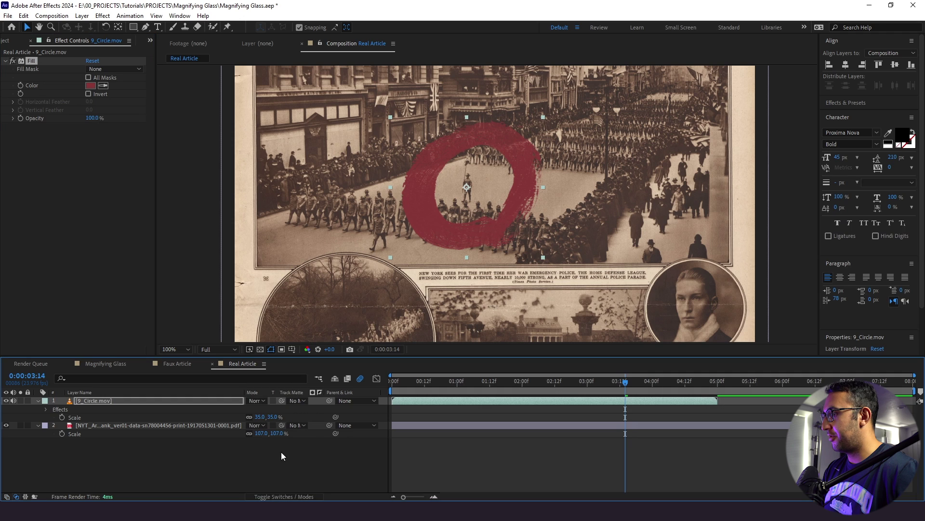
{"action": "left_click", "coordinate": [256, 401]}
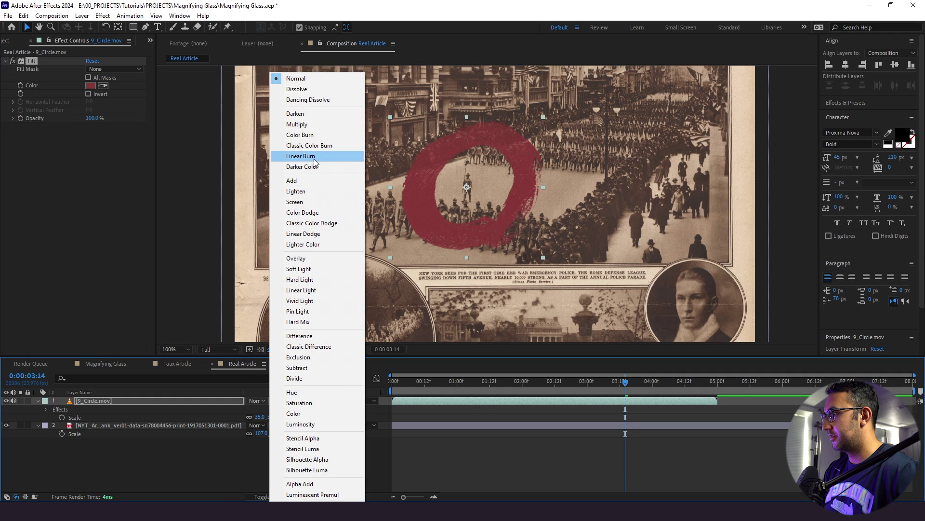
{"action": "left_click", "coordinate": [316, 125]}
{"action": "left_click", "coordinate": [496, 381]}
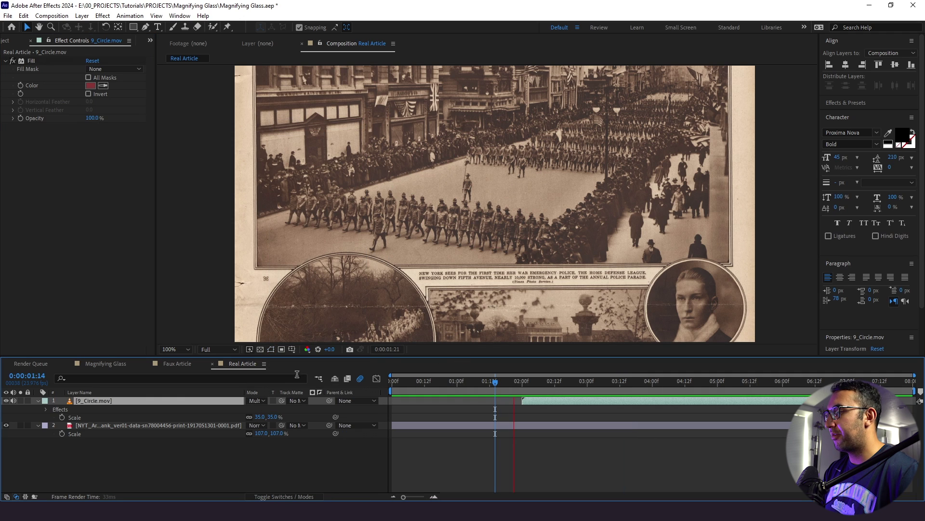
{"action": "left_click", "coordinate": [188, 348]}
{"action": "left_click", "coordinate": [202, 213]}
{"action": "left_click", "coordinate": [197, 459]}
In the Magnifying Glass composition, apply Tint and Levels to the gray recycled paper layer and lower Input White until the paper is nearly white.
{"action": "left_click", "coordinate": [114, 365]}
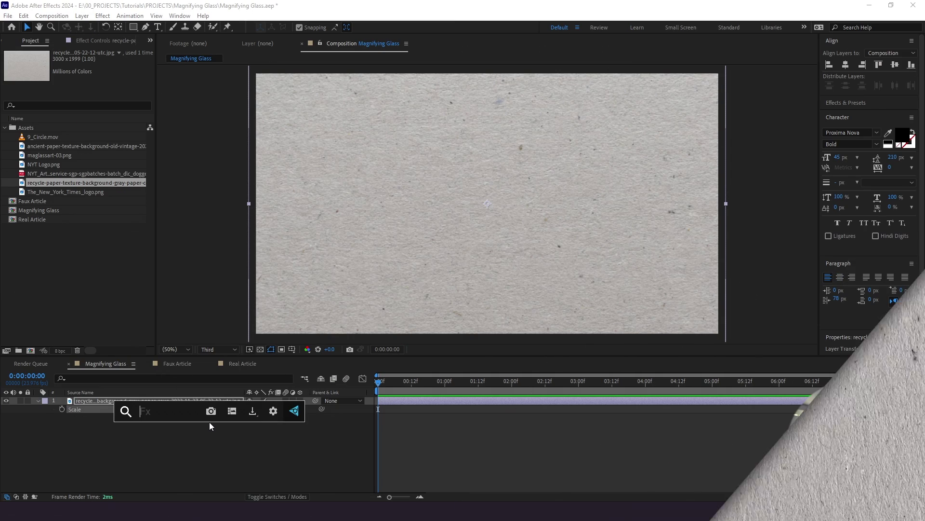
{"action": "type", "text": "tint"}
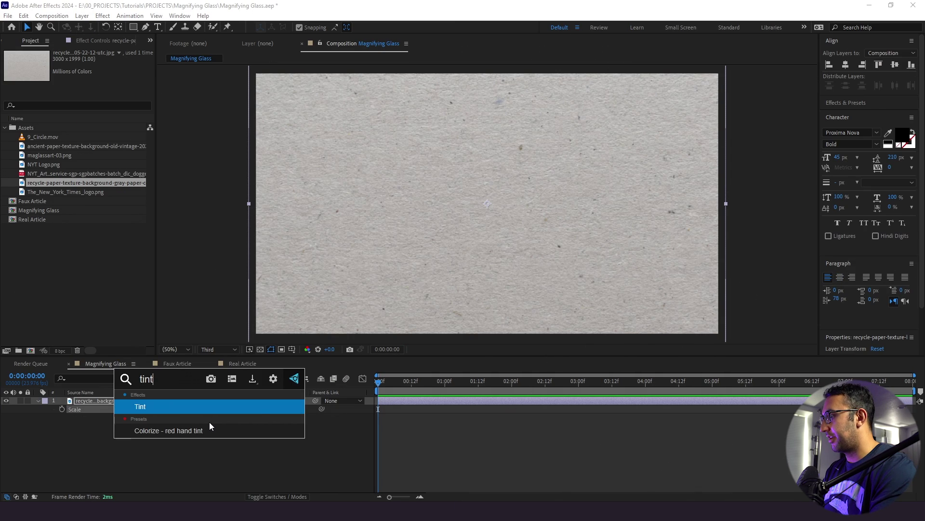
{"action": "key", "text": "Return"}
{"action": "key", "text": "ctrl+space"}
{"action": "type", "text": "leve"}
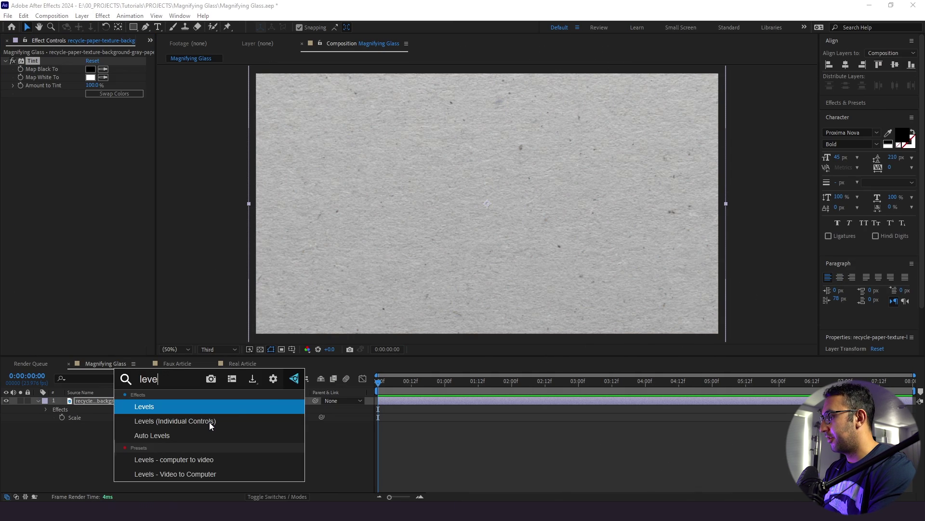
{"action": "key", "text": "Return"}
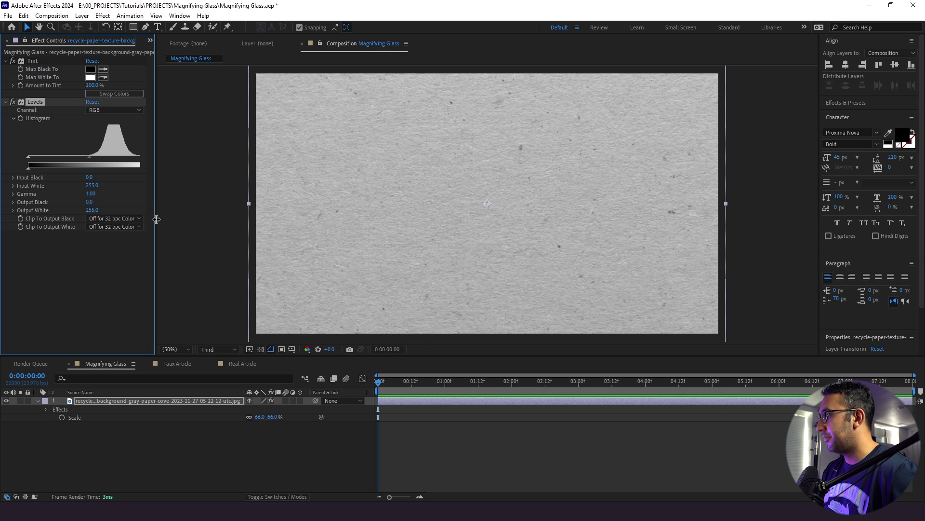
{"action": "left_click_drag", "start_coordinate": [155, 219], "coordinate": [174, 215]}
{"action": "left_click_drag", "start_coordinate": [150, 159], "coordinate": [118, 158]}
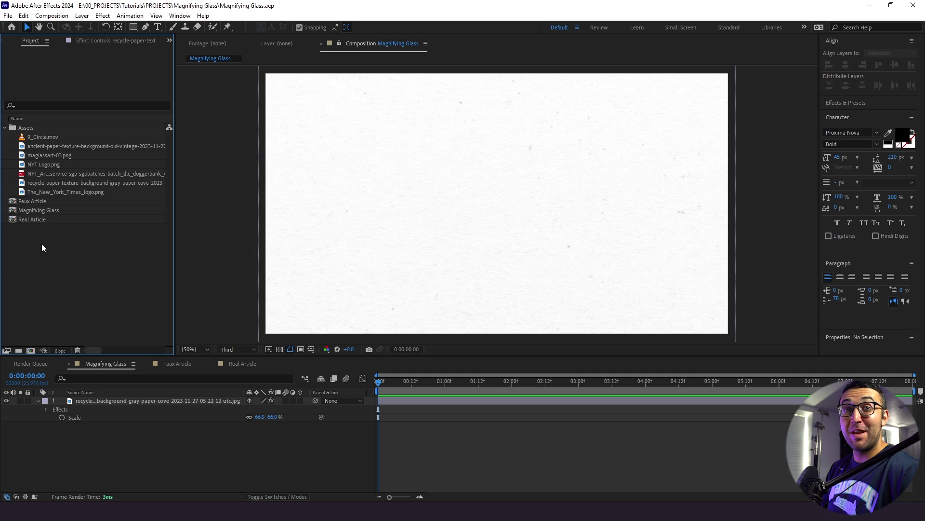
Place the Real Article composition above the paper background at 57% scale and apply CC Page Turn to it.
{"action": "left_click_drag", "start_coordinate": [41, 221], "coordinate": [102, 400]}
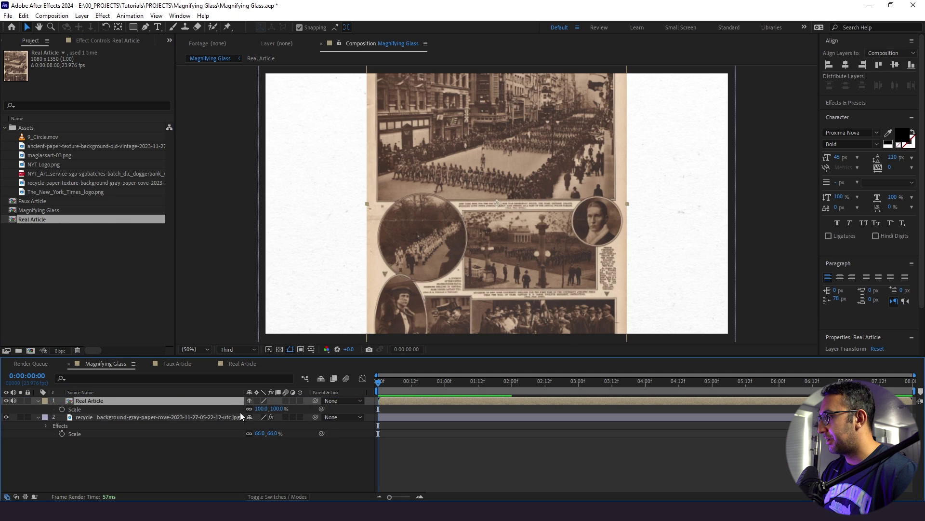
{"action": "left_click_drag", "start_coordinate": [257, 410], "coordinate": [236, 409]}
{"action": "left_click", "coordinate": [111, 400]}
{"action": "key", "text": "ctrl+space"}
{"action": "type", "text": "page turn"}
{"action": "key", "text": "Return"}
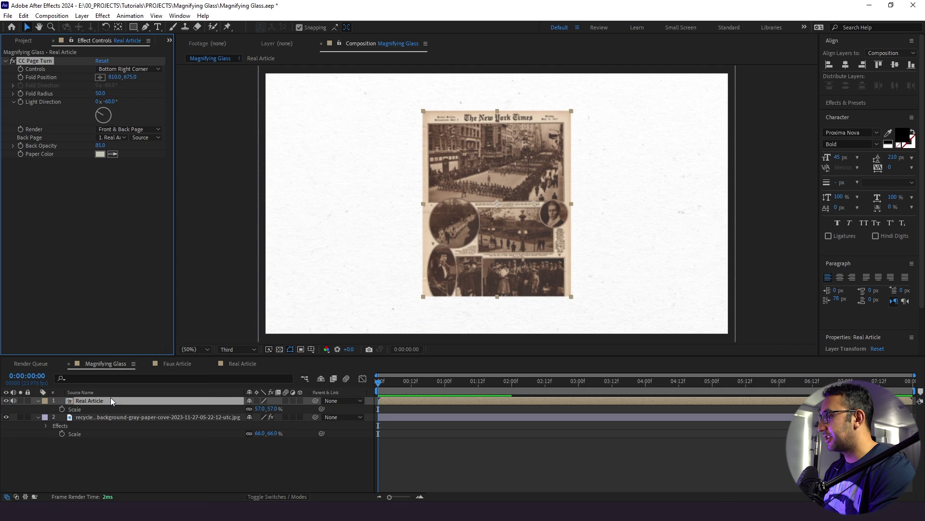
Scale the Real Article layer to 36% and move its fold point beyond the page's bottom right corner, to about 1523.5, 1816.5.
{"action": "left_click_drag", "start_coordinate": [536, 201], "coordinate": [602, 311]}
{"action": "left_click_drag", "start_coordinate": [259, 417], "coordinate": [242, 421]}
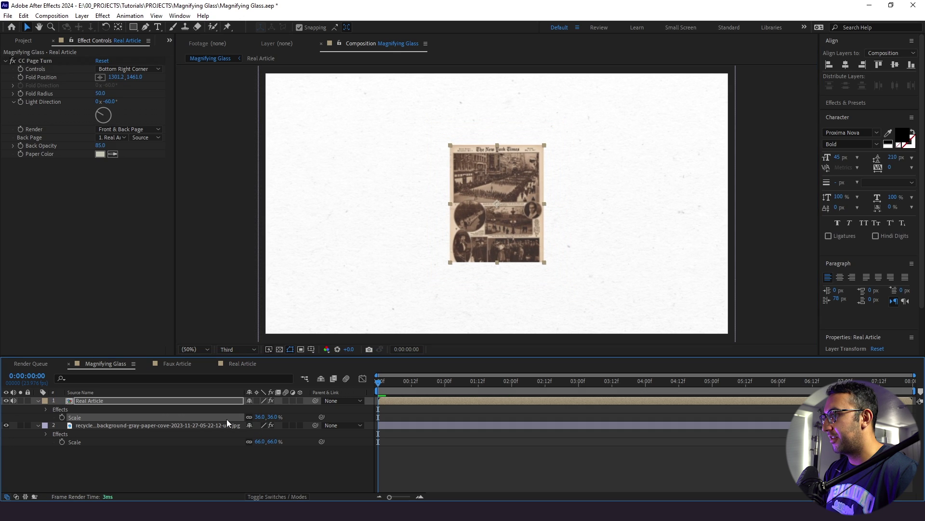
{"action": "left_click", "coordinate": [165, 404]}
{"action": "left_click", "coordinate": [51, 62]}
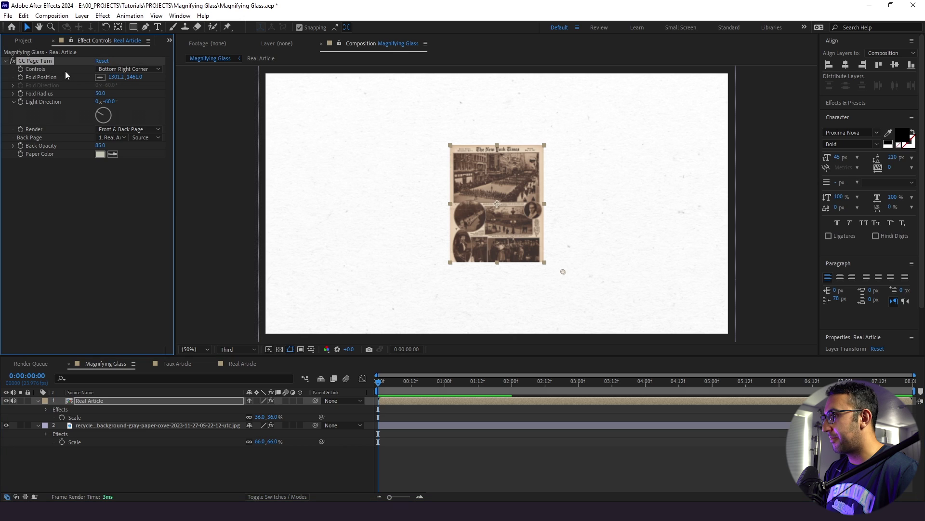
{"action": "left_click_drag", "start_coordinate": [562, 271], "coordinate": [583, 305]}
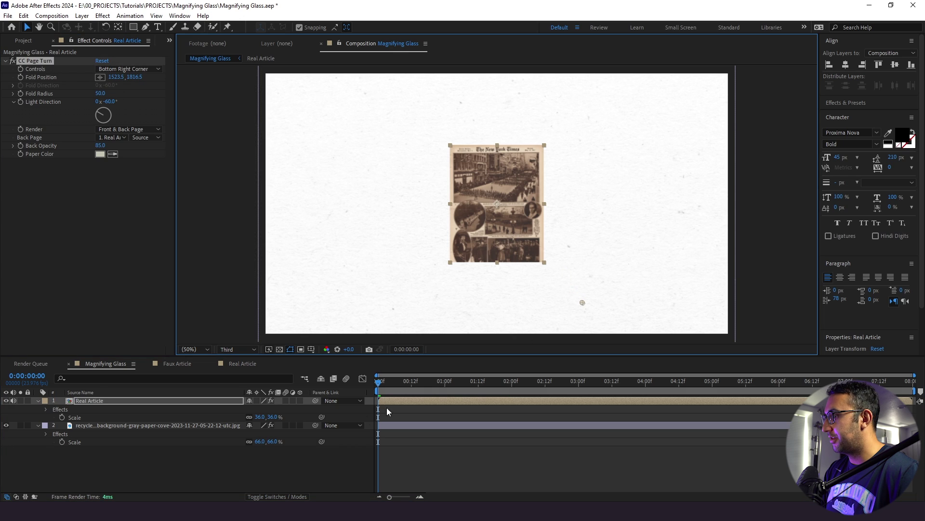
Animate Fold Position from about -4054, -1239 at frame 0 to the unfolded page at 1 second, and preview the page turn.
{"action": "left_click", "coordinate": [20, 77]}
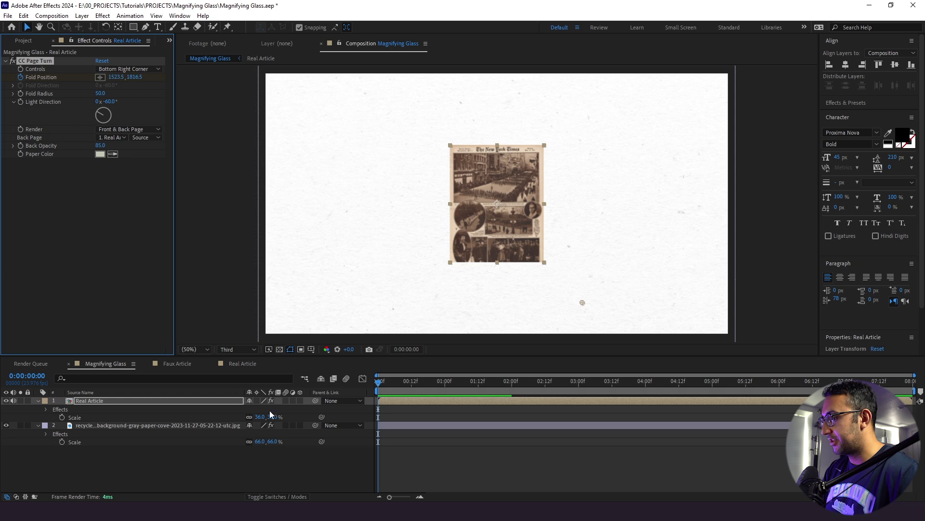
{"action": "key", "text": "u"}
{"action": "left_click_drag", "start_coordinate": [379, 417], "coordinate": [445, 417]}
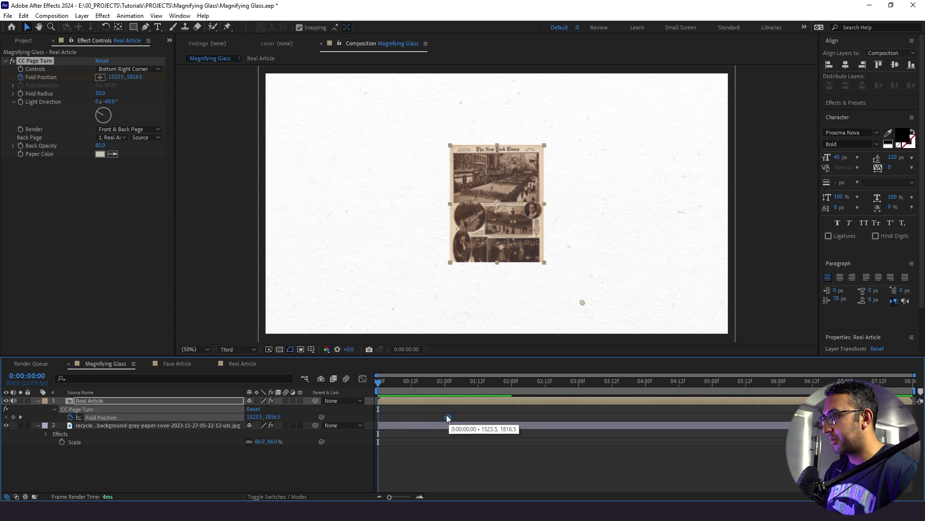
{"action": "left_click_drag", "start_coordinate": [581, 303], "coordinate": [127, 47]}
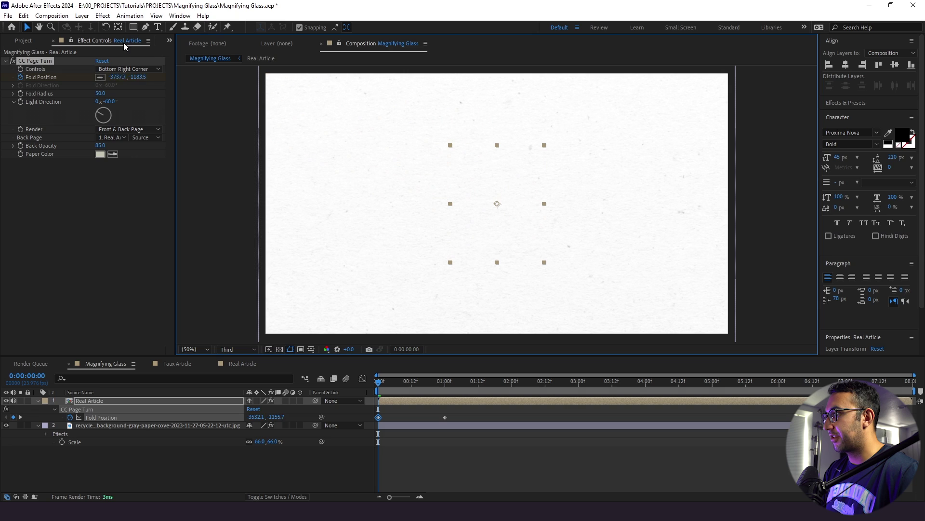
{"action": "key", "text": "space"}
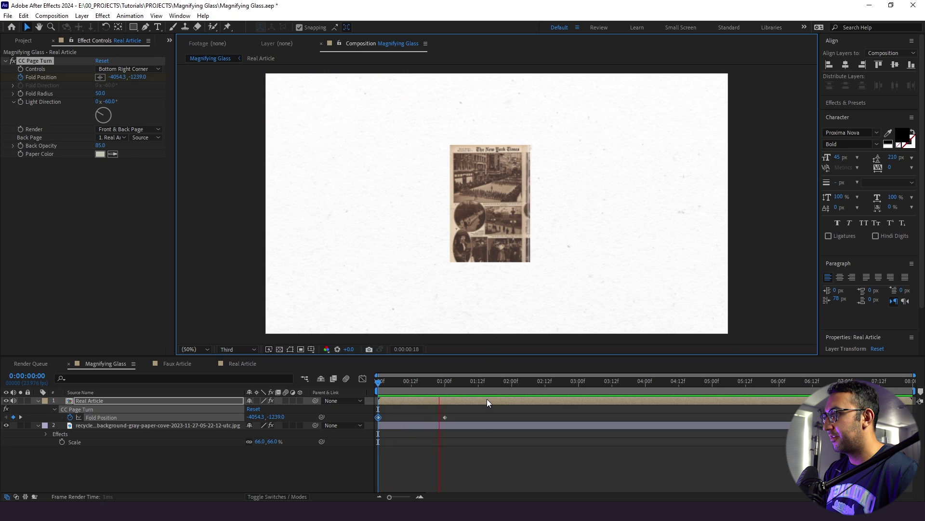
Move the fold point at the 1-second keyframe farther below the page, to about 1573, 2239.
{"action": "left_click", "coordinate": [391, 382]}
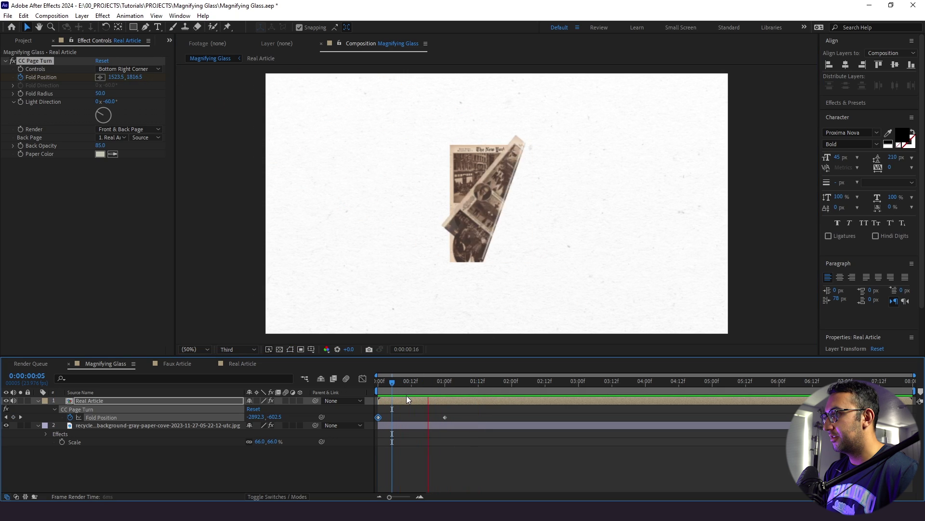
{"action": "left_click_drag", "start_coordinate": [412, 392], "coordinate": [445, 403]}
{"action": "left_click_drag", "start_coordinate": [583, 305], "coordinate": [588, 342]}
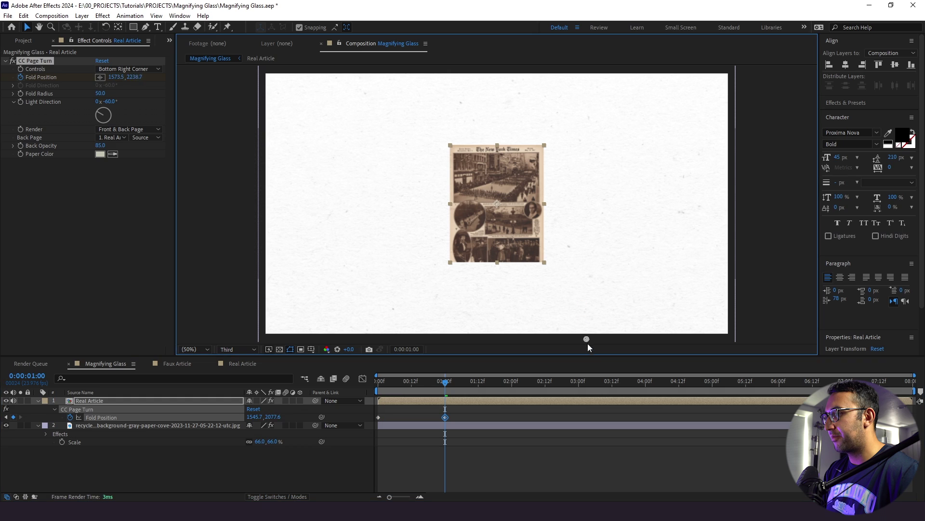
Set the CC Page Turn Back Opacity to 100 while viewing the folded page at frame 14.
{"action": "left_click_drag", "start_coordinate": [448, 382], "coordinate": [368, 392]}
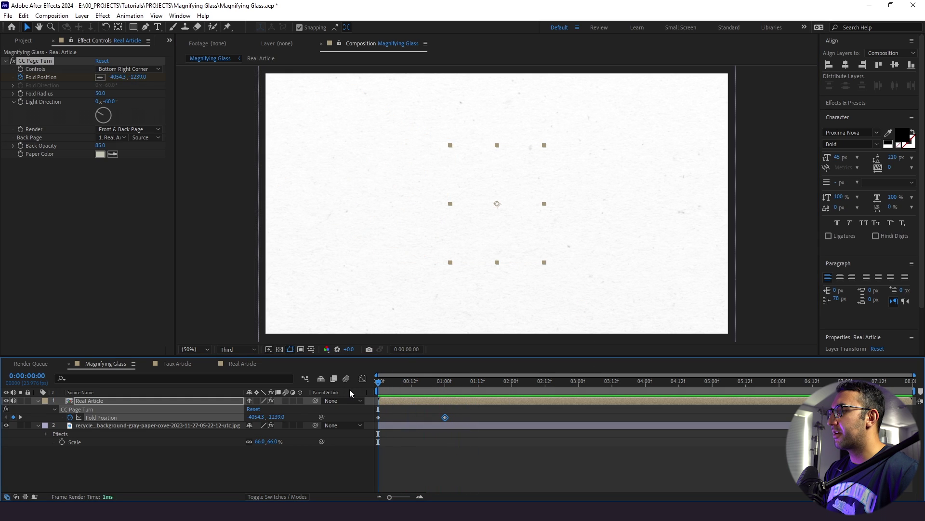
{"action": "left_click", "coordinate": [417, 381]}
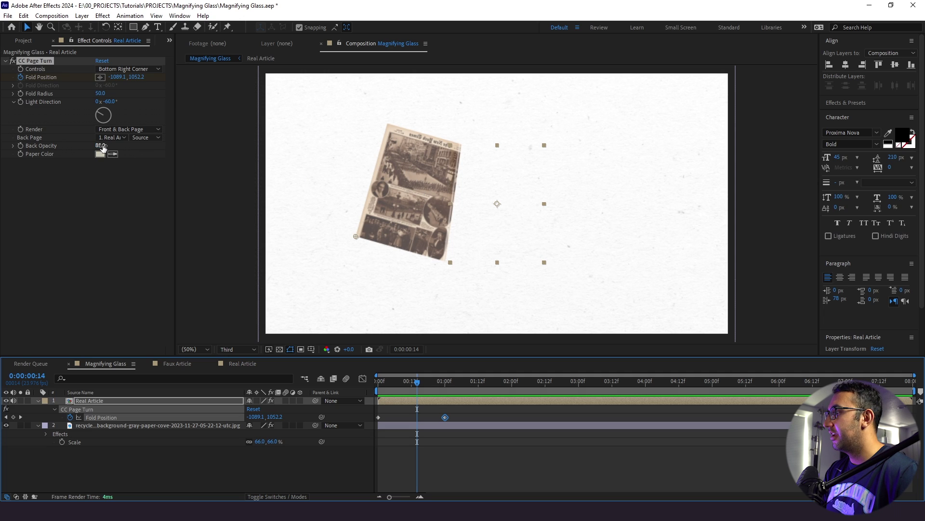
{"action": "left_click_drag", "start_coordinate": [104, 146], "coordinate": [112, 145]}
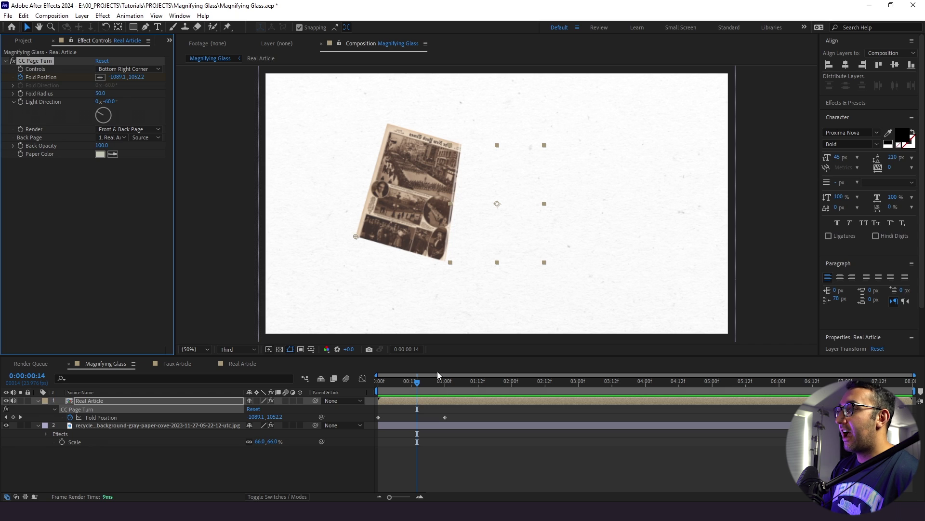
Add the ancient paper texture from the Assets folder above the Real Article layer.
{"action": "mouse_move", "coordinate": [418, 384]}
{"action": "left_mouse_down"}
{"action": "mouse_move", "coordinate": [393, 387]}
{"action": "mouse_move", "coordinate": [433, 381]}
{"action": "mouse_move", "coordinate": [405, 381]}
{"action": "left_mouse_up"}
{"action": "left_click", "coordinate": [174, 42]}
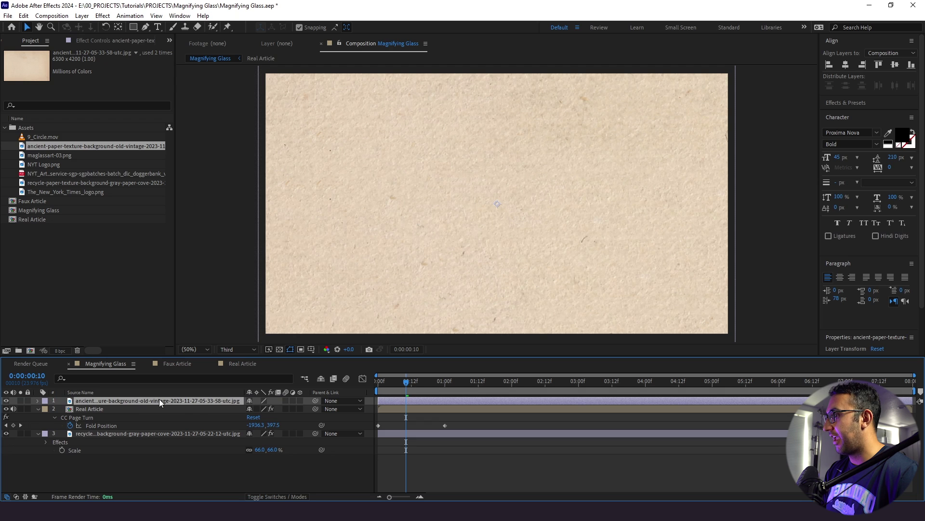
Scale the ancient paper texture layer to 33% and move the Real Article layer above it.
{"action": "key", "text": "s"}
{"action": "left_click_drag", "start_coordinate": [265, 409], "coordinate": [233, 411]}
{"action": "left_click_drag", "start_coordinate": [128, 417], "coordinate": [128, 398]}
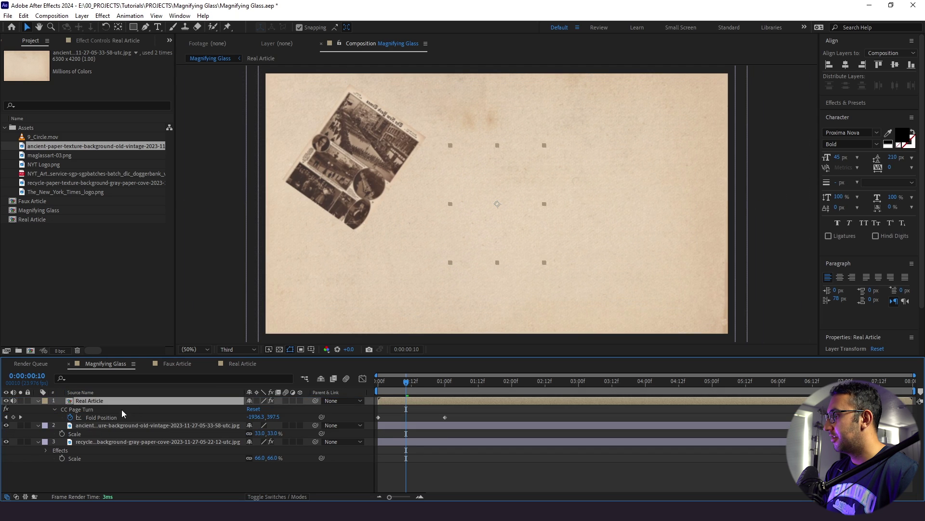
Set the Real Article's CC Page Turn Back Page to the ancient paper texture layer and hide that texture layer.
{"action": "left_click", "coordinate": [100, 44]}
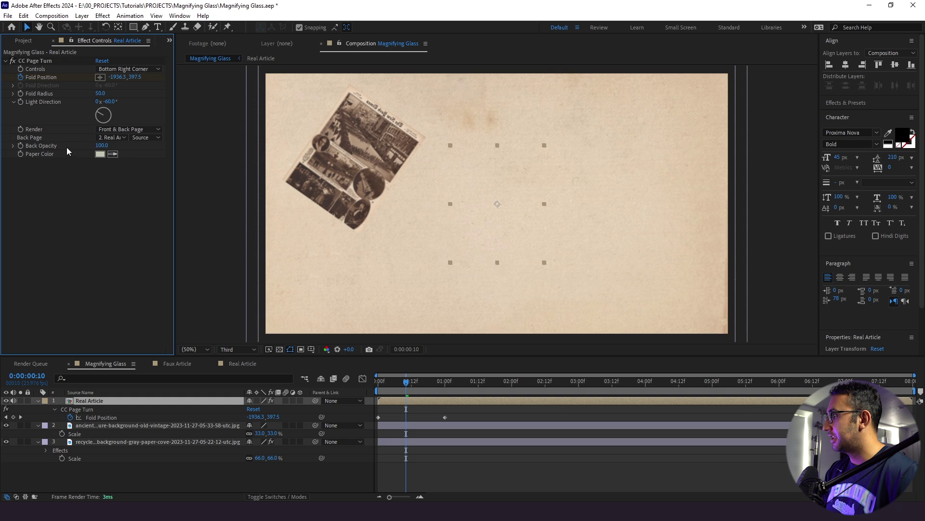
{"action": "left_click", "coordinate": [117, 139]}
{"action": "left_click", "coordinate": [144, 173]}
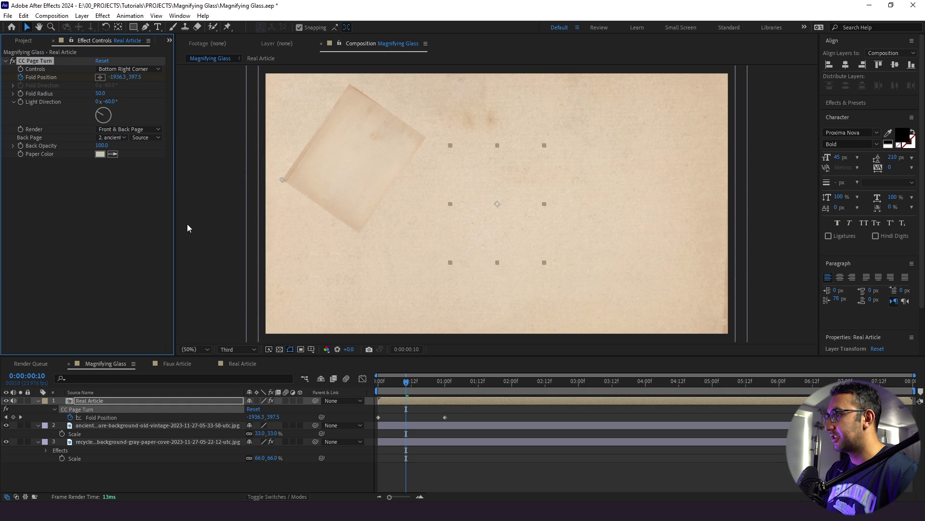
{"action": "left_click", "coordinate": [6, 425]}
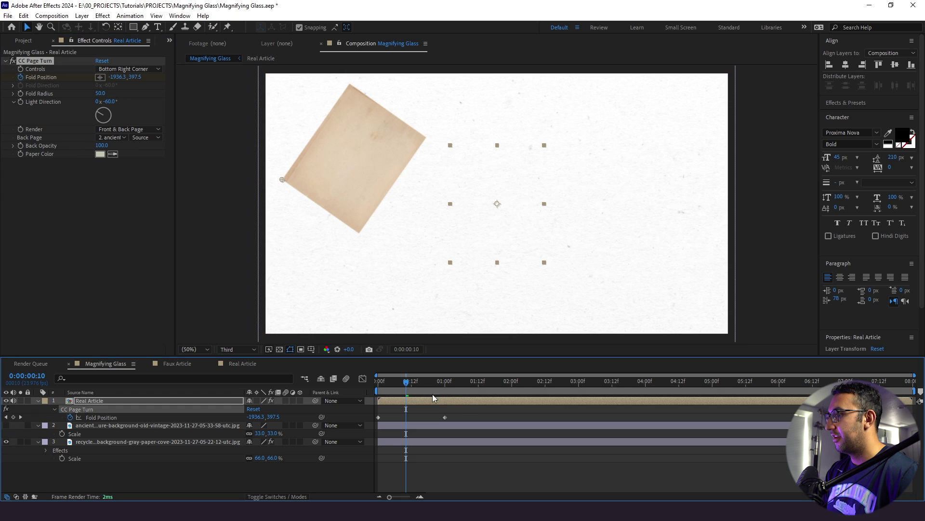
Preview the page turn and apply Easy Ease to both Fold Position keyframes.
{"action": "key", "text": "Home"}
{"action": "key", "text": "space"}
{"action": "left_click_drag", "start_coordinate": [455, 409], "coordinate": [360, 426]}
{"action": "key", "text": "F9"}
{"action": "left_click", "coordinate": [401, 409]}
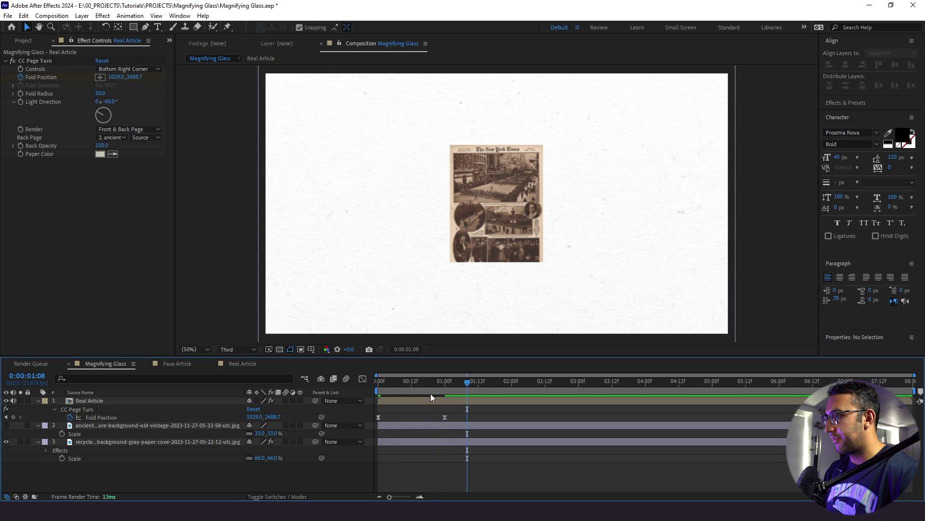
Reshape the Fold Position speed curve for a long ease into the 1-second keyframe, preview it, and save the project.
{"action": "left_click", "coordinate": [444, 417]}
{"action": "left_click", "coordinate": [363, 379]}
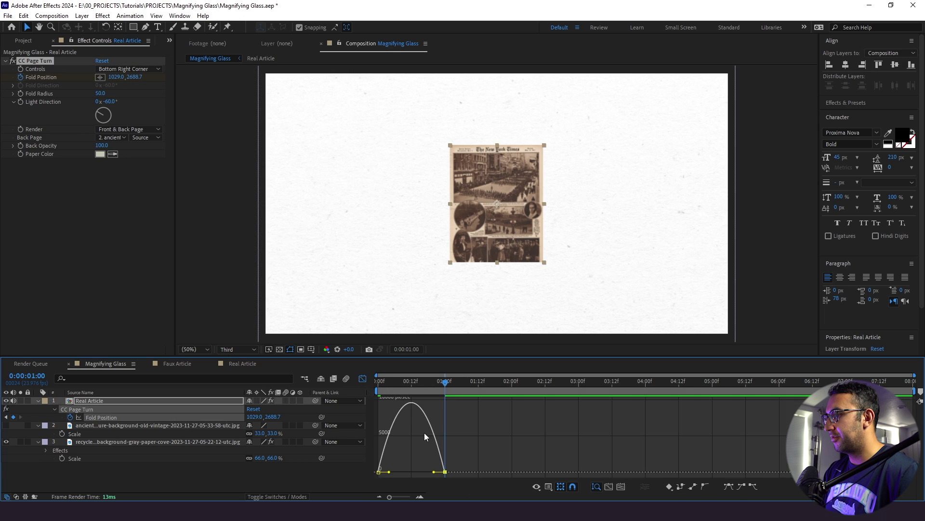
{"action": "left_click_drag", "start_coordinate": [436, 473], "coordinate": [384, 446]}
{"action": "left_click", "coordinate": [363, 378]}
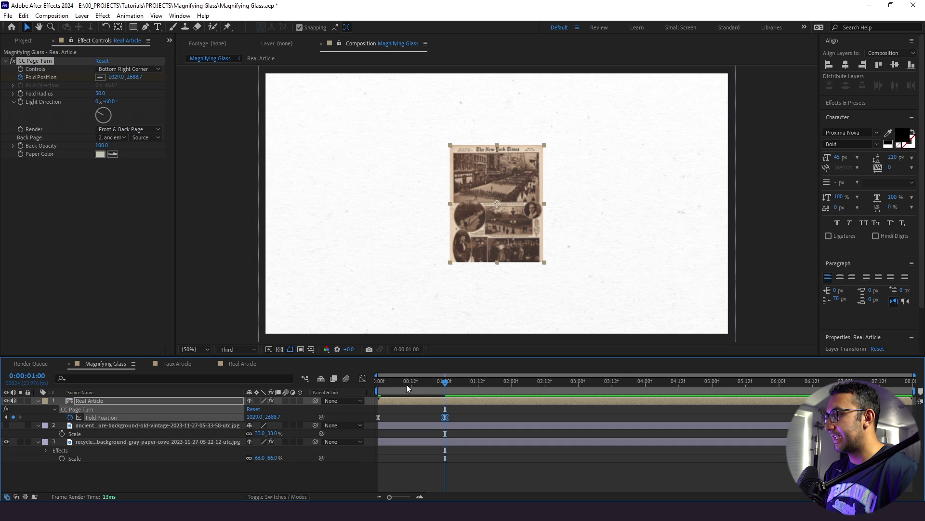
{"action": "key", "text": "space"}
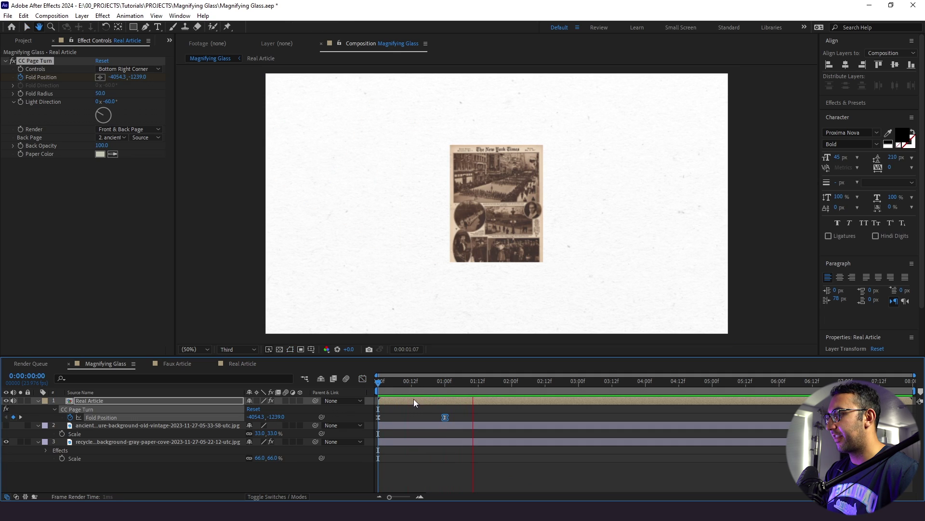
{"action": "left_click", "coordinate": [97, 430]}
{"action": "key", "text": "ctrl+s"}
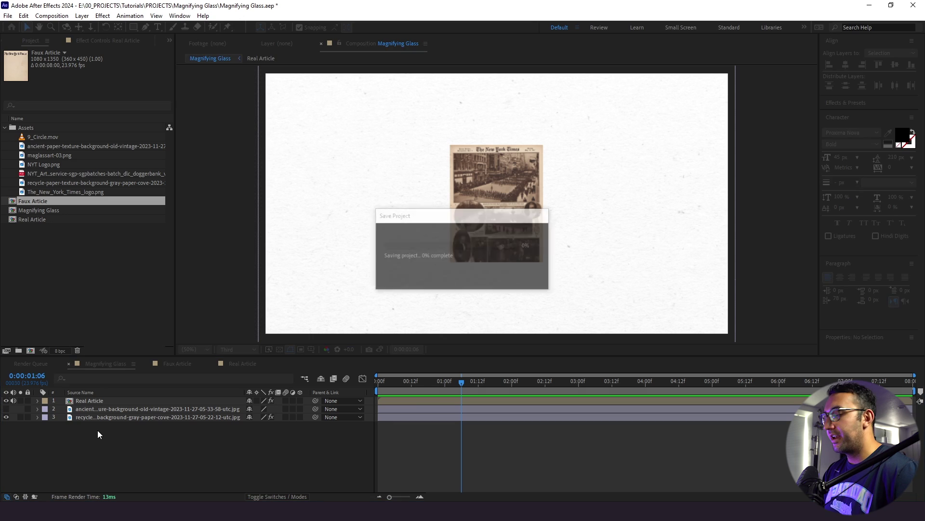
Duplicate the Real Article layer, replace the upper copy with the Faux Article composition, and preview its page turn.
{"action": "left_click", "coordinate": [96, 401]}
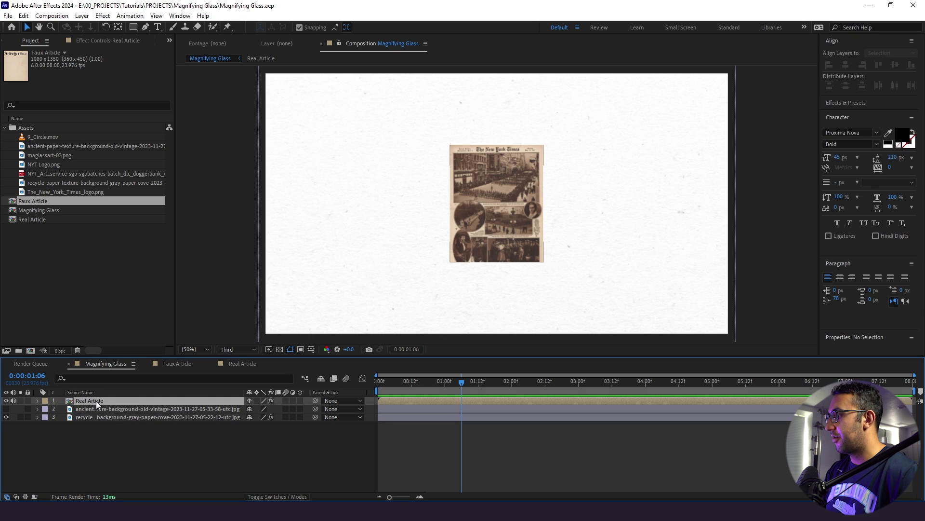
{"action": "key", "text": "ctrl+d"}
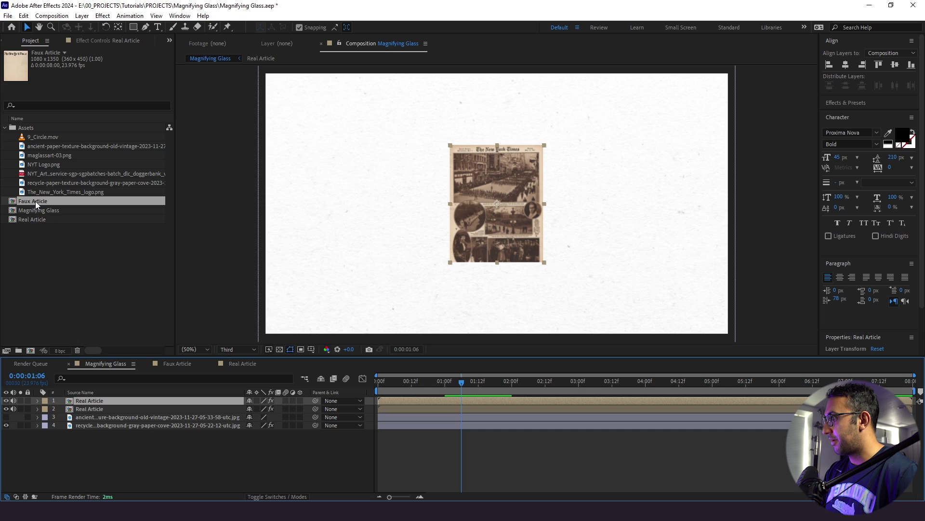
{"action": "left_click_drag", "start_coordinate": [36, 201], "coordinate": [89, 404]}
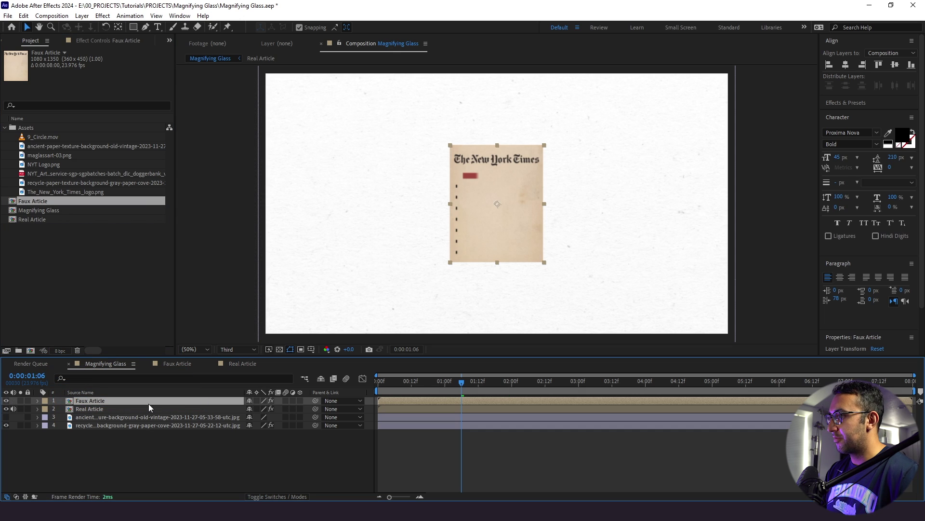
{"action": "key", "text": "Home"}
{"action": "key", "text": "space"}
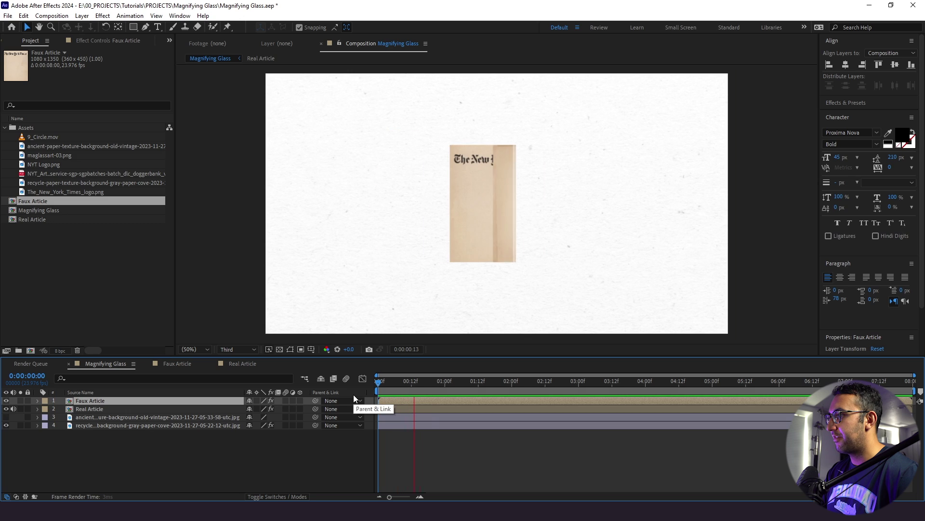
Duplicate the Faux Article layer twice.
{"action": "left_click", "coordinate": [88, 402]}
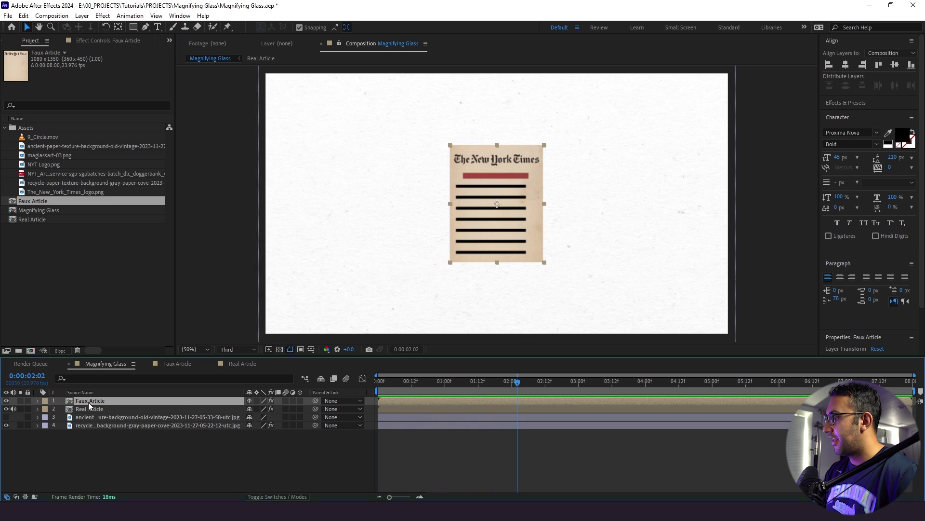
{"action": "key", "text": "ctrl+d"}
{"action": "key", "text": "ctrl+d"}
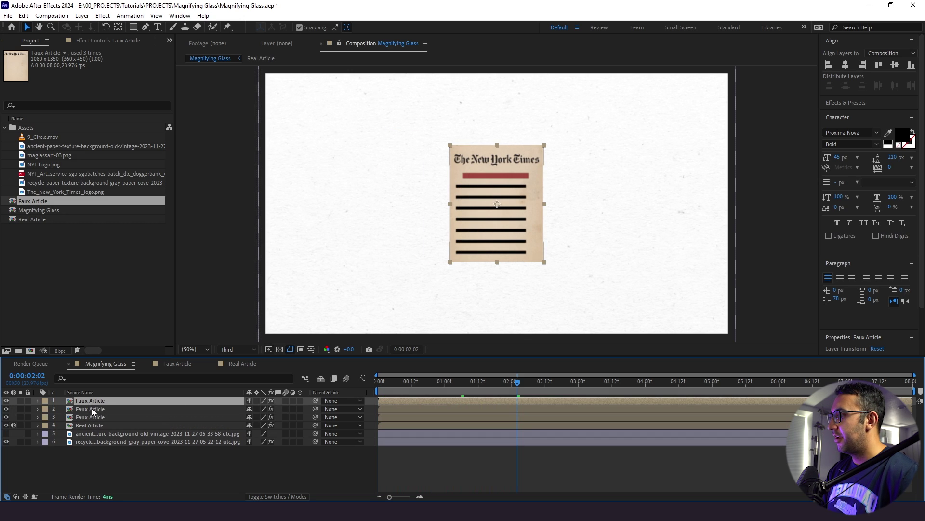
Remove the CC Page Turn effect from the two upper Faux Article copies.
{"action": "left_click", "coordinate": [91, 408]}
{"action": "left_click", "coordinate": [78, 44]}
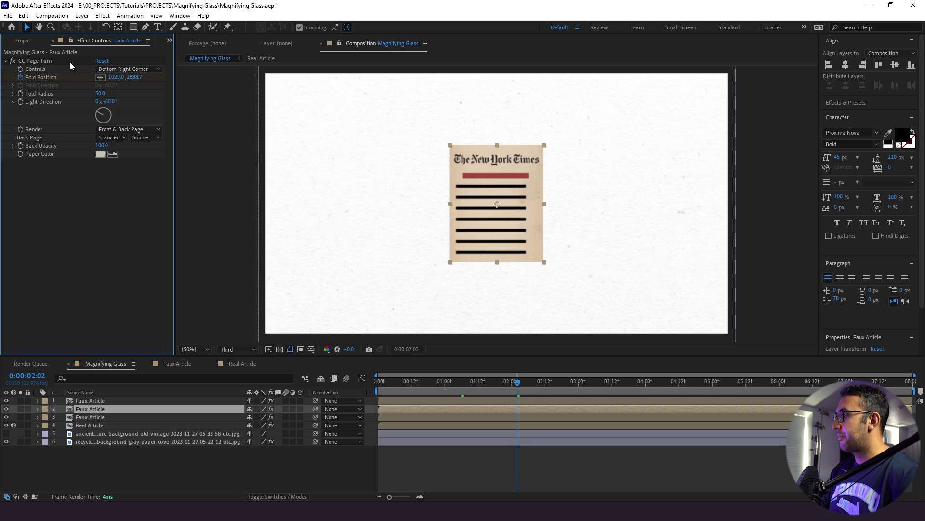
{"action": "left_click", "coordinate": [67, 63]}
{"action": "key", "text": "Delete"}
{"action": "left_click", "coordinate": [89, 401]}
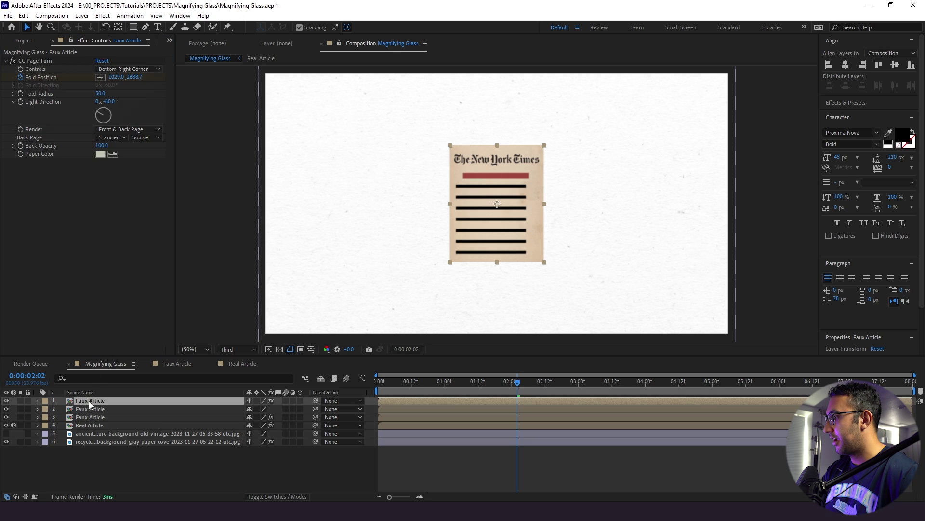
{"action": "left_click", "coordinate": [38, 60]}
{"action": "key", "text": "Delete"}
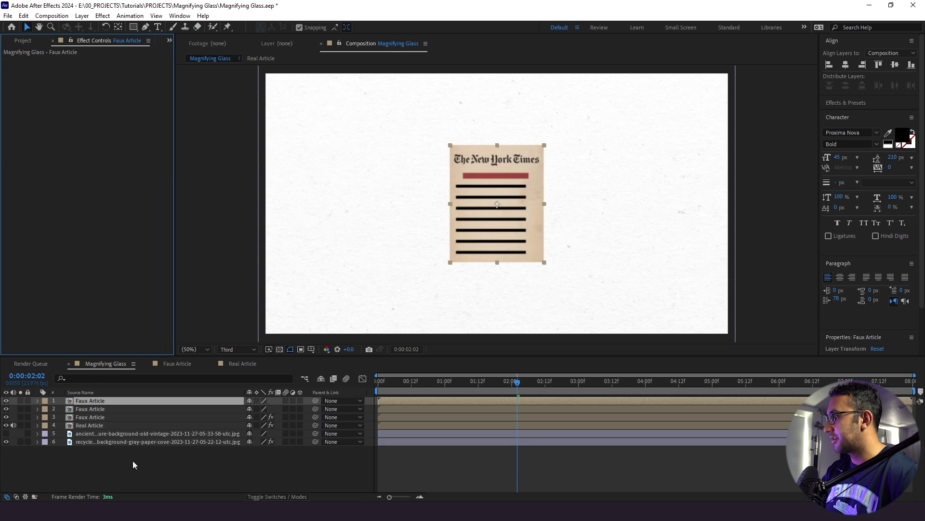
Move the Faux Article layer that keeps the page turn above the plain copies and hide the Real Article layer.
{"action": "left_click", "coordinate": [98, 418]}
{"action": "left_click_drag", "start_coordinate": [95, 416], "coordinate": [95, 401]}
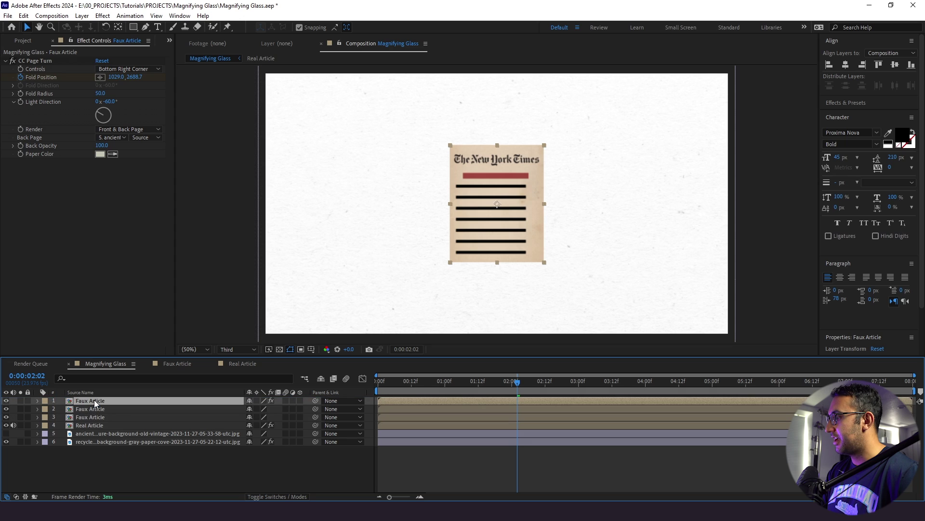
{"action": "left_click", "coordinate": [91, 427]}
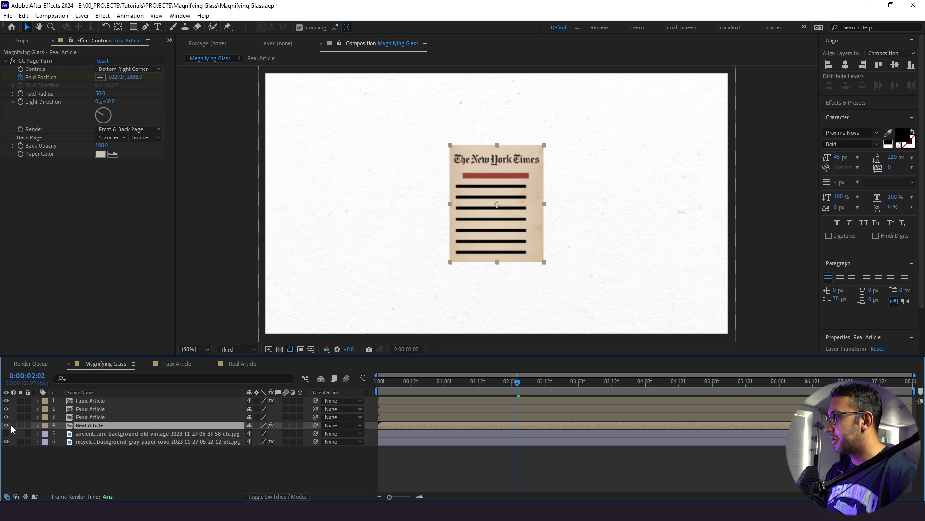
{"action": "left_click", "coordinate": [56, 462]}
{"action": "key", "text": "Home"}
Rename the three faux layers from top down as Faux Article - Center, Faux Article Left and Faux Article - Right.
{"action": "left_click", "coordinate": [94, 404]}
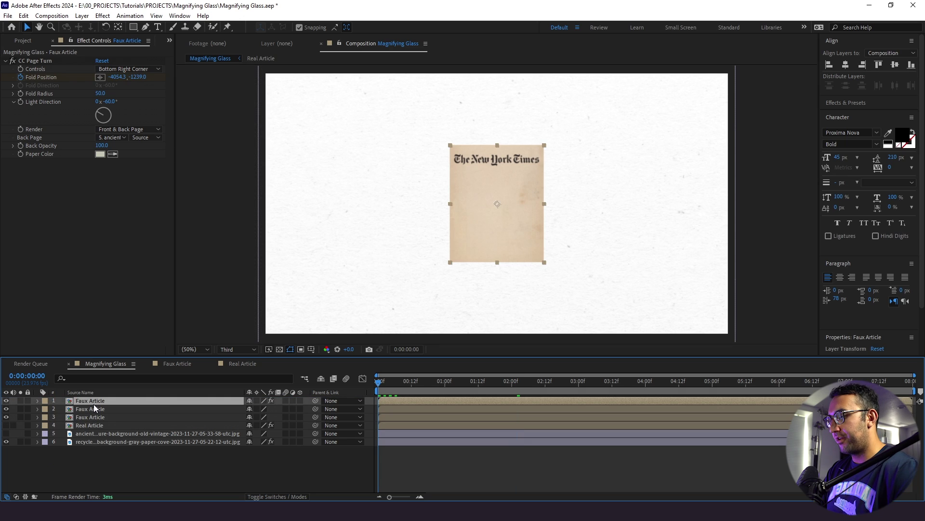
{"action": "key", "text": "Return"}
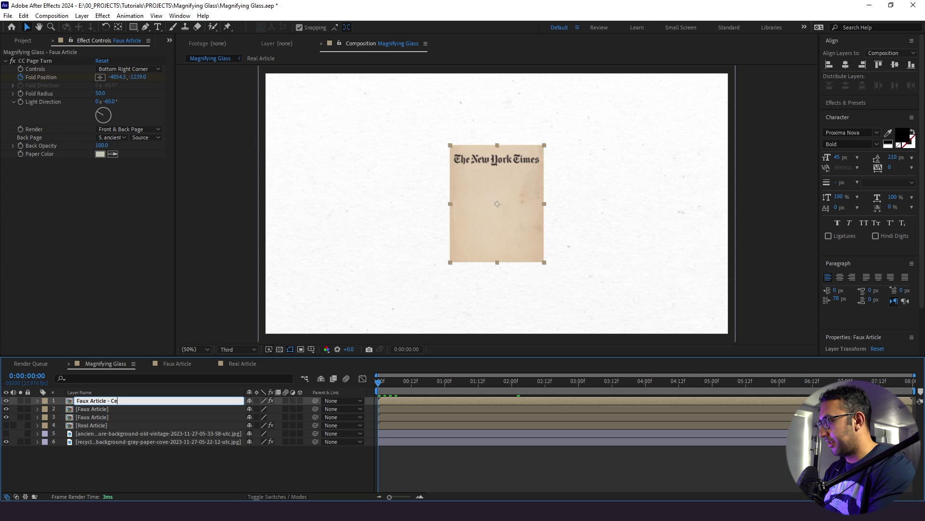
{"action": "left_click", "coordinate": [91, 410]}
{"action": "key", "text": "Return"}
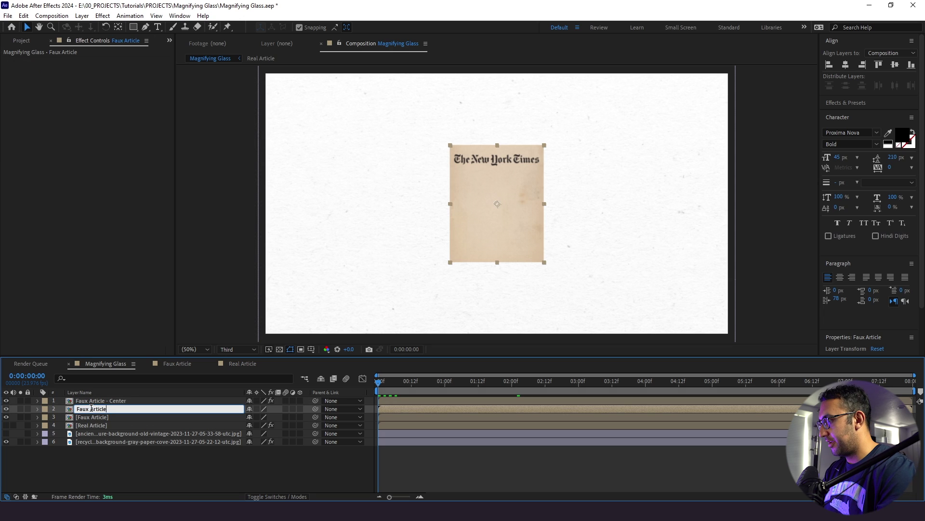
{"action": "type", "text": "Left"}
{"action": "left_click", "coordinate": [88, 417]}
{"action": "key", "text": "Return"}
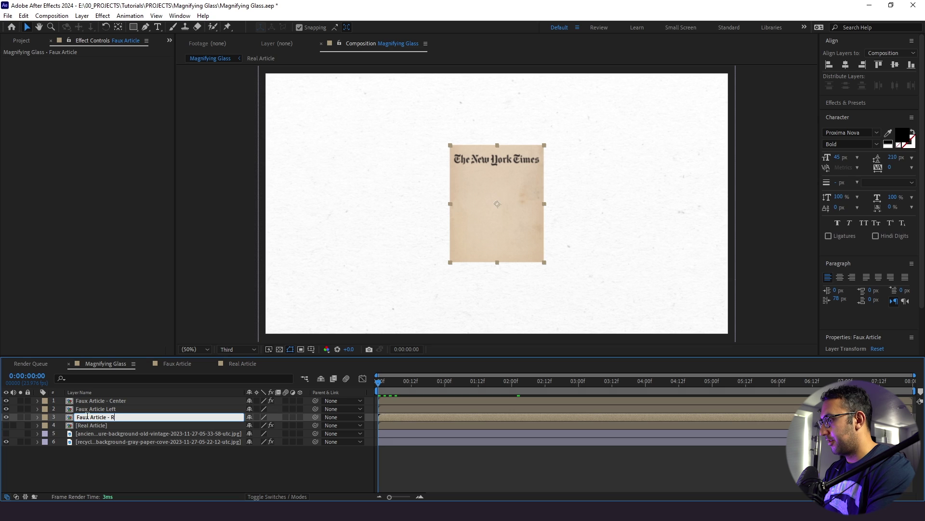
{"action": "type", "text": "- Right"}
Start the left and right faux articles at 1 second and move their anchor points to their lower-left and lower-right corners respectively.
{"action": "left_click", "coordinate": [96, 409]}
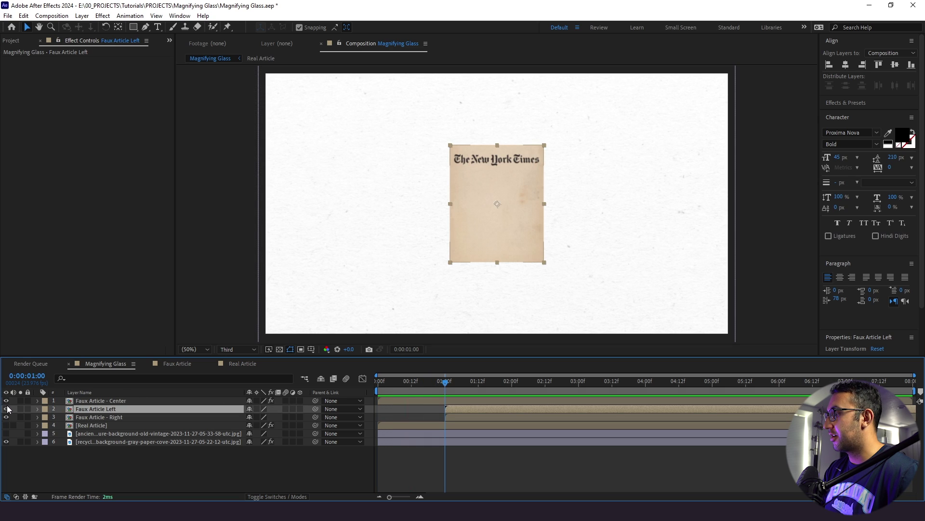
{"action": "left_click", "coordinate": [7, 401]}
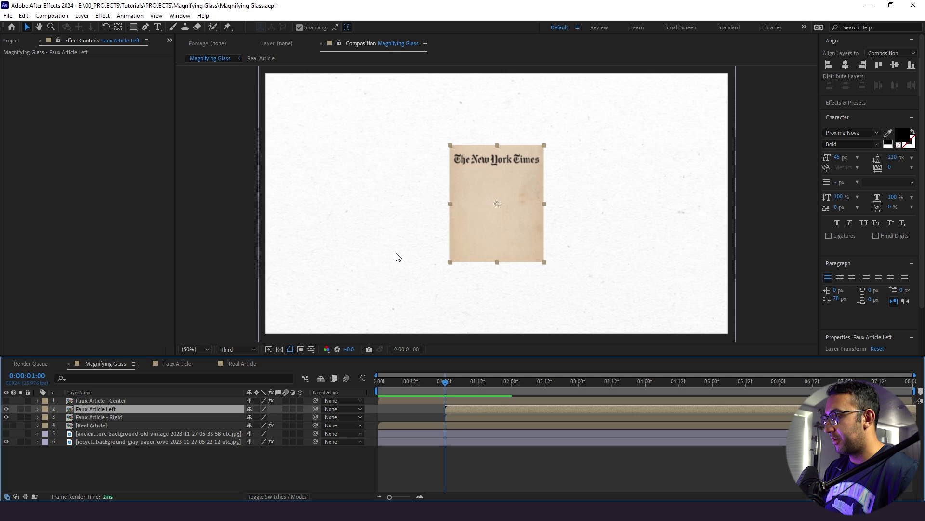
{"action": "key", "text": "y"}
{"action": "left_click_drag", "start_coordinate": [497, 203], "coordinate": [451, 262]}
{"action": "left_click", "coordinate": [6, 409]}
{"action": "left_click", "coordinate": [6, 417]}
{"action": "left_click", "coordinate": [100, 417]}
{"action": "left_click_drag", "start_coordinate": [498, 204], "coordinate": [545, 261]}
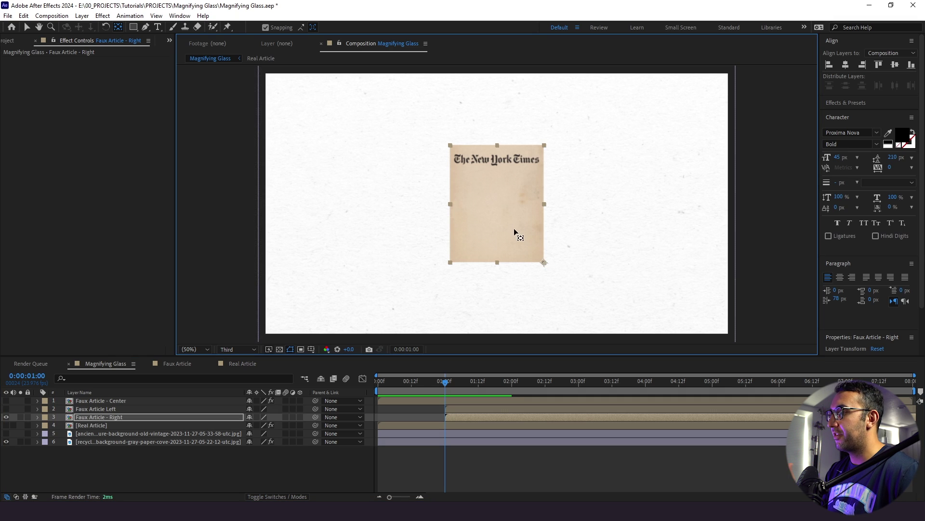
{"action": "key", "text": "r"}
{"action": "left_click_drag", "start_coordinate": [259, 425], "coordinate": [266, 430]}
{"action": "key", "text": "ctrl+z"}
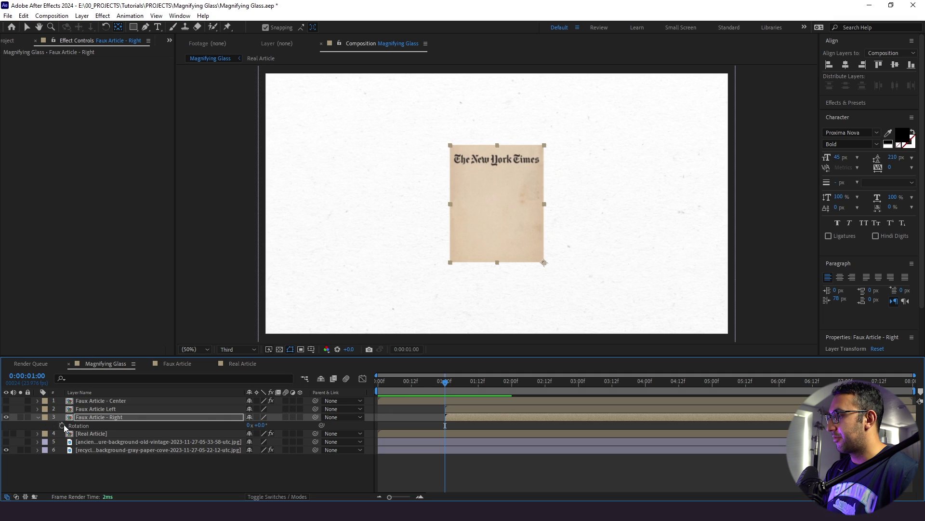
Show the hidden faux articles and add Position and Rotation keyframes to the left and right ones at 1 second.
{"action": "left_click", "coordinate": [85, 410], "text": "ctrl"}
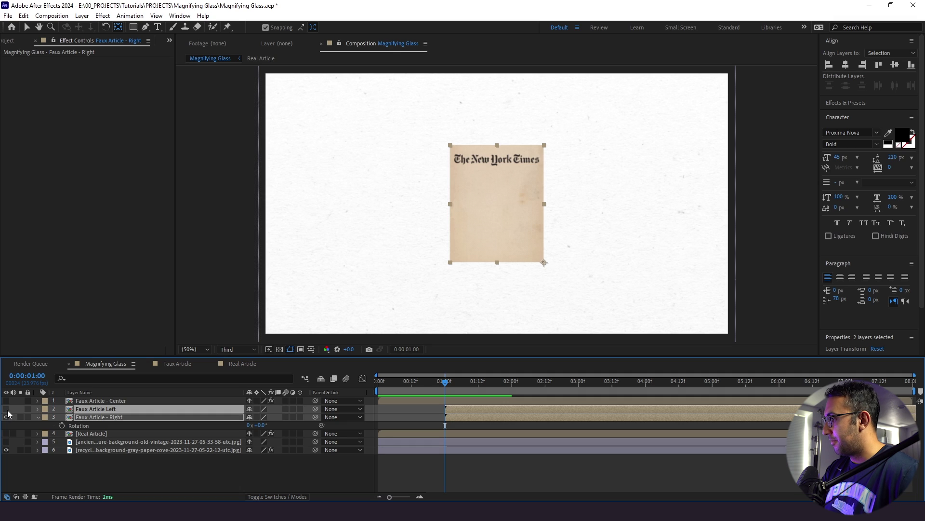
{"action": "key", "text": "p"}
{"action": "key", "text": "shift+r"}
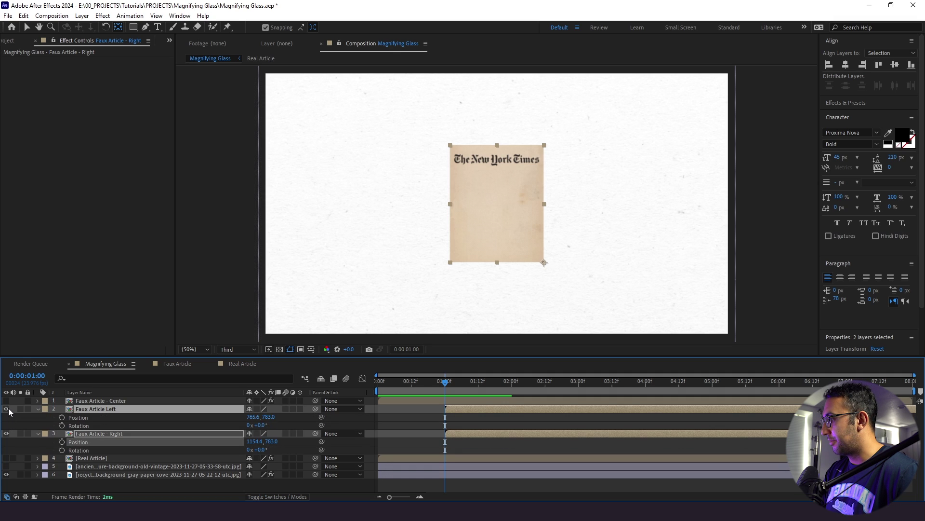
{"action": "left_click", "coordinate": [61, 421]}
At 2 seconds, move the Faux Article Left layer to about 685.6, 823 and set its rotation to -12°.
{"action": "left_click_drag", "start_coordinate": [442, 388], "coordinate": [512, 389]}
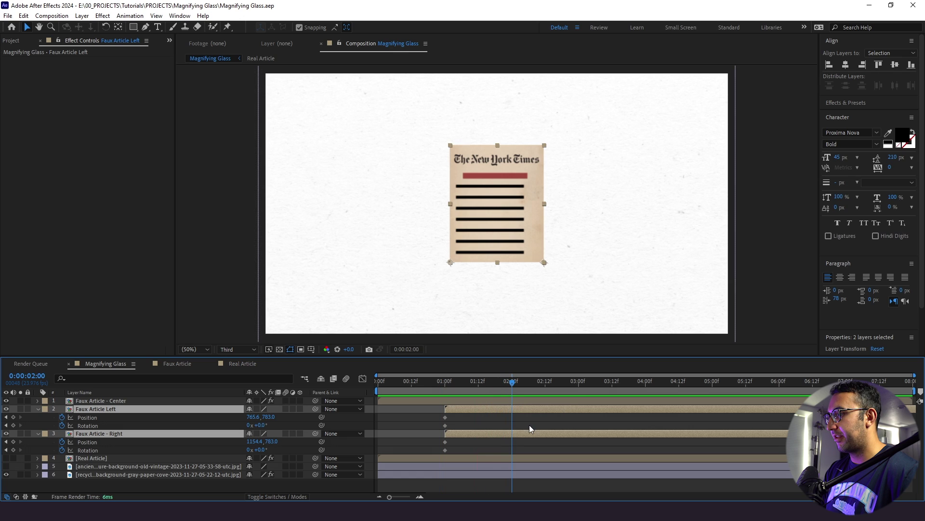
{"action": "left_click", "coordinate": [529, 424]}
{"action": "left_click", "coordinate": [522, 410]}
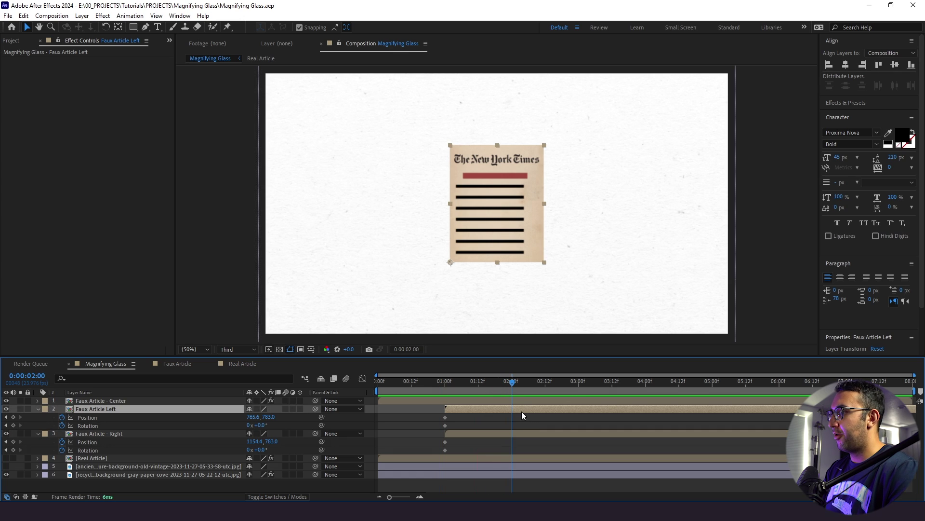
{"action": "key", "text": "shift+Left"}
{"action": "key", "text": "shift+Left"}
{"action": "key", "text": "shift+Left"}
{"action": "key", "text": "shift+Left"}
{"action": "key", "text": "shift+Down"}
{"action": "key", "text": "shift+Down"}
{"action": "key", "text": "shift+Down"}
{"action": "key", "text": "shift+Down"}
{"action": "key", "text": "shift+Left"}
{"action": "key", "text": "shift+Left"}
{"action": "key", "text": "shift+Left"}
{"action": "key", "text": "shift+Left"}
{"action": "left_click", "coordinate": [261, 425]}
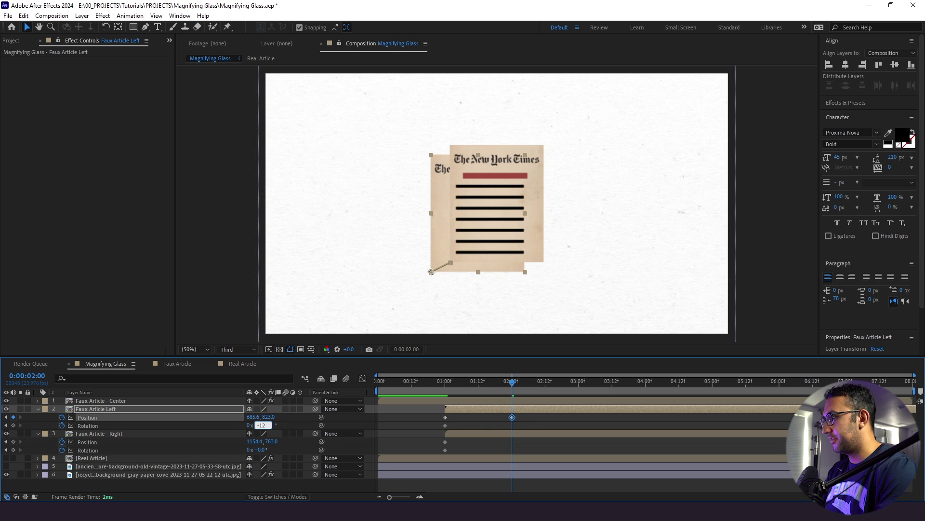
{"action": "key", "text": "Return"}
At 2 seconds, move the Faux Article - Right layer to about 1234.4, 823 and set its rotation to 12°.
{"action": "left_click", "coordinate": [500, 434]}
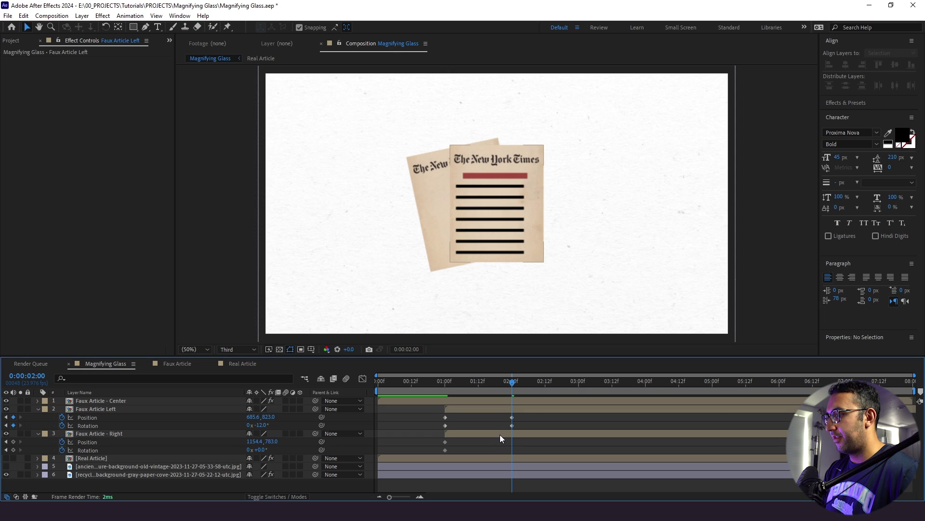
{"action": "key", "text": "shift+Right"}
{"action": "key", "text": "shift+Right"}
{"action": "key", "text": "shift+Right"}
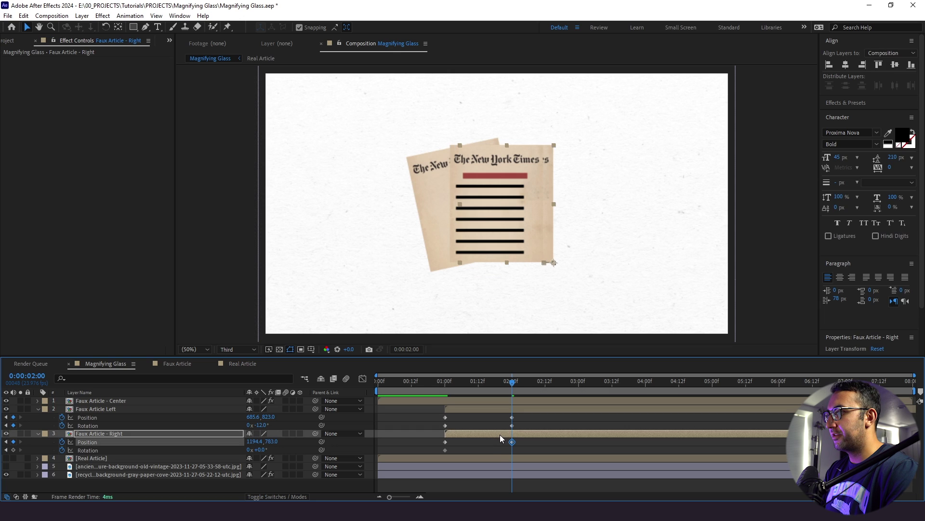
{"action": "key", "text": "shift+Down"}
{"action": "key", "text": "shift+Down"}
{"action": "key", "text": "shift+Right"}
{"action": "key", "text": "shift+Right"}
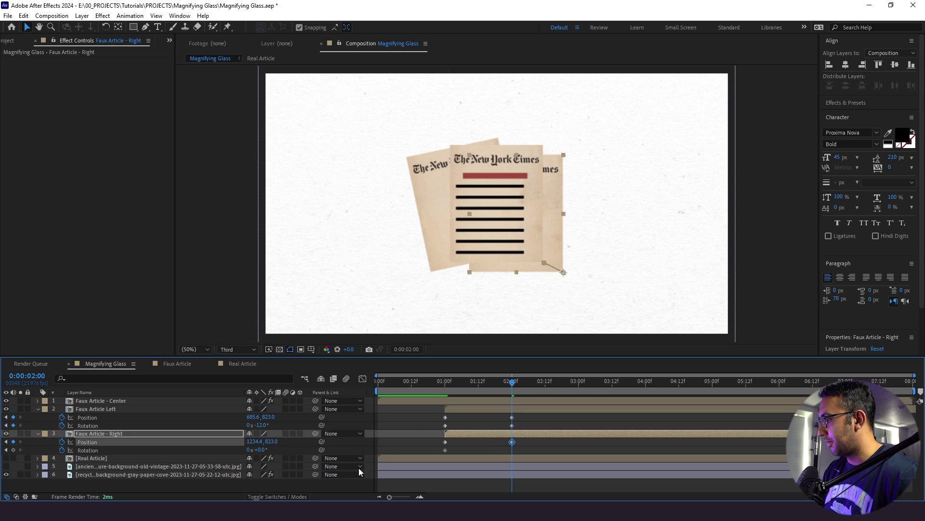
{"action": "left_click", "coordinate": [262, 449]}
{"action": "type", "text": "12"}
{"action": "key", "text": "Return"}
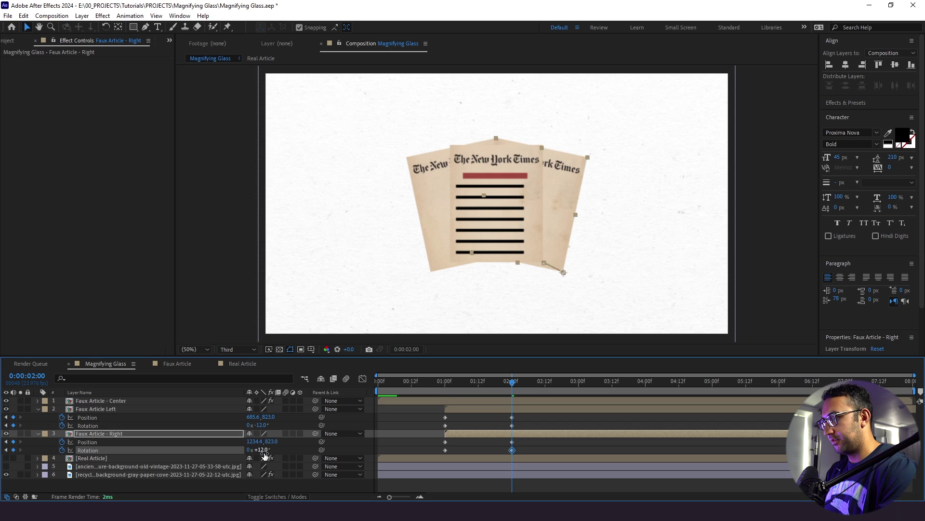
Shift the Faux Article Left and Faux Article - Right layers together about six frames later in time.
{"action": "left_click", "coordinate": [536, 450]}
{"action": "mouse_move", "coordinate": [455, 387]}
{"action": "left_mouse_down"}
{"action": "mouse_move", "coordinate": [410, 398]}
{"action": "mouse_move", "coordinate": [432, 386]}
{"action": "mouse_move", "coordinate": [450, 408]}
{"action": "mouse_move", "coordinate": [452, 389]}
{"action": "mouse_move", "coordinate": [430, 395]}
{"action": "mouse_move", "coordinate": [456, 395]}
{"action": "left_mouse_up"}
{"action": "left_click", "coordinate": [464, 409]}
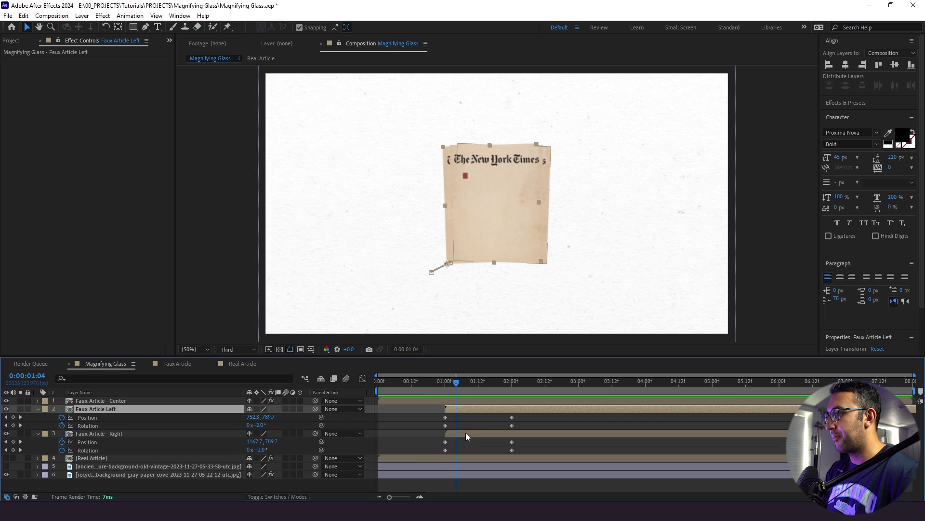
{"action": "left_click", "coordinate": [465, 432], "text": "shift"}
{"action": "left_click_drag", "start_coordinate": [461, 433], "coordinate": [477, 432]}
Apply Easy Ease to all Position and Rotation keyframes of the left and right faux articles.
{"action": "left_click_drag", "start_coordinate": [540, 418], "coordinate": [452, 451]}
{"action": "key", "text": "F9"}
{"action": "left_click", "coordinate": [512, 425]}
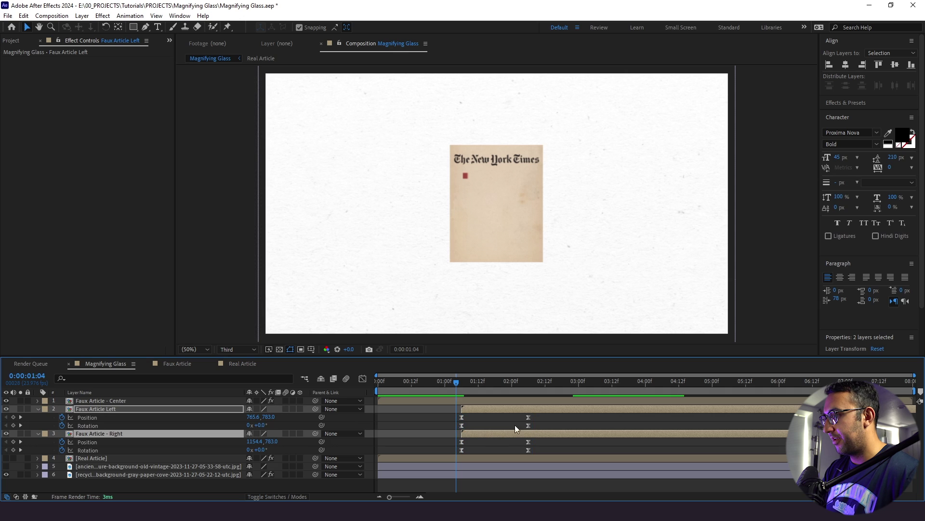
Reshape the speed curve of Faux Article Left's Position animation by pulling the last keyframe's ease handle in the graph.
{"action": "left_click", "coordinate": [528, 418]}
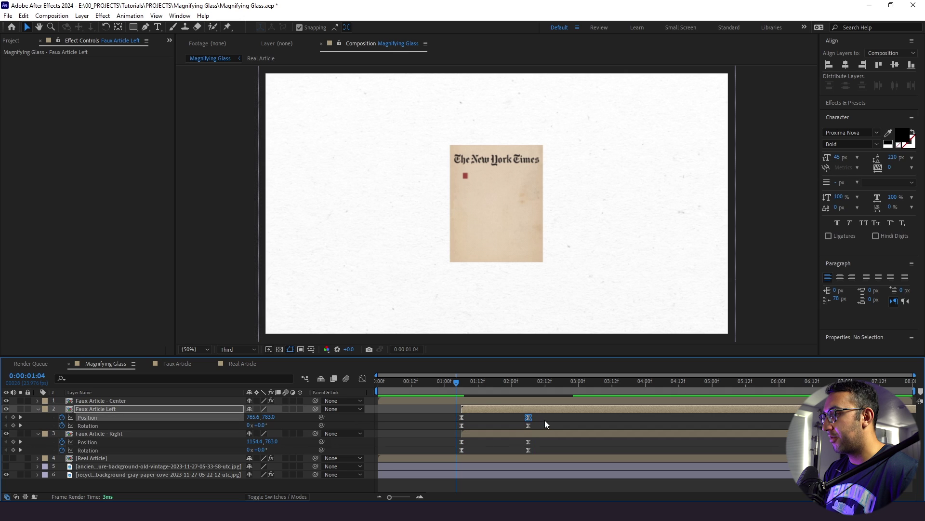
{"action": "left_click", "coordinate": [362, 379]}
{"action": "left_click_drag", "start_coordinate": [515, 439], "coordinate": [472, 446]}
{"action": "left_click", "coordinate": [363, 378]}
{"action": "left_click", "coordinate": [437, 426]}
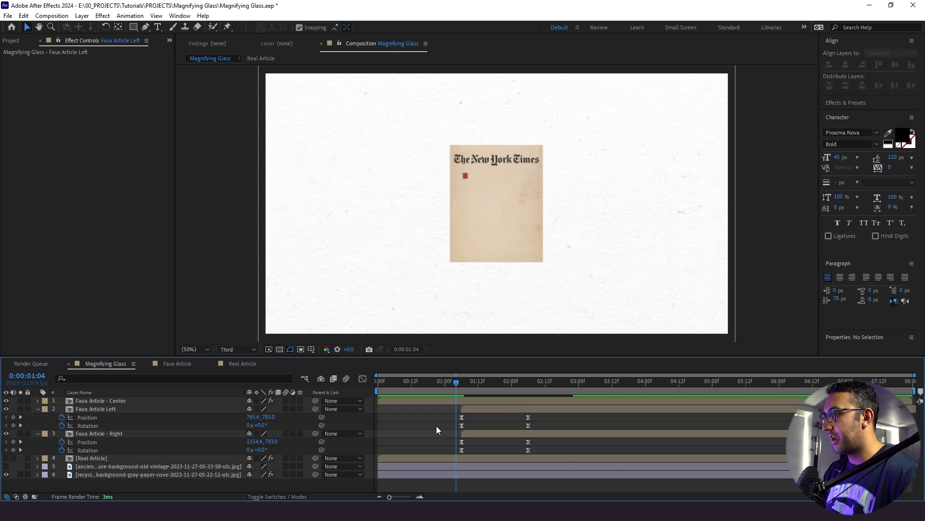
Copy the easing of Faux Article Left's Position keyframes with EaseCopy.
{"action": "left_click", "coordinate": [152, 416]}
{"action": "left_click", "coordinate": [169, 40]}
{"action": "left_click", "coordinate": [178, 61]}
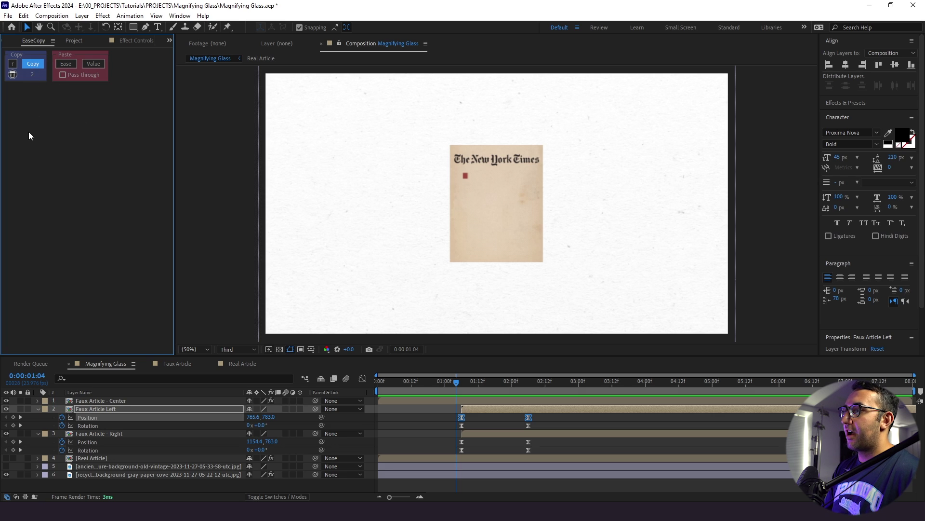
{"action": "left_click", "coordinate": [362, 379]}
{"action": "left_click", "coordinate": [363, 378]}
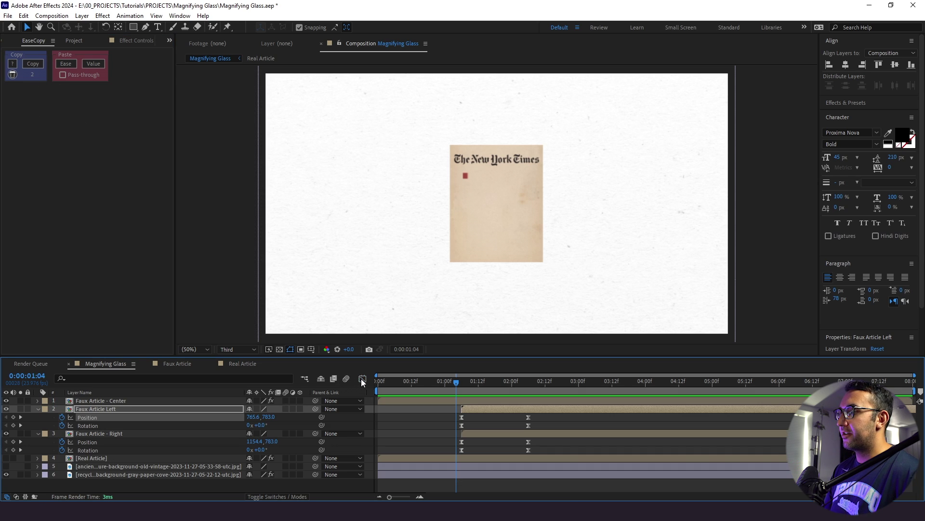
Paste the copied ease onto Faux Article Left's Rotation and Faux Article - Right's Position and Rotation keyframes, and save the project.
{"action": "left_click", "coordinate": [114, 424]}
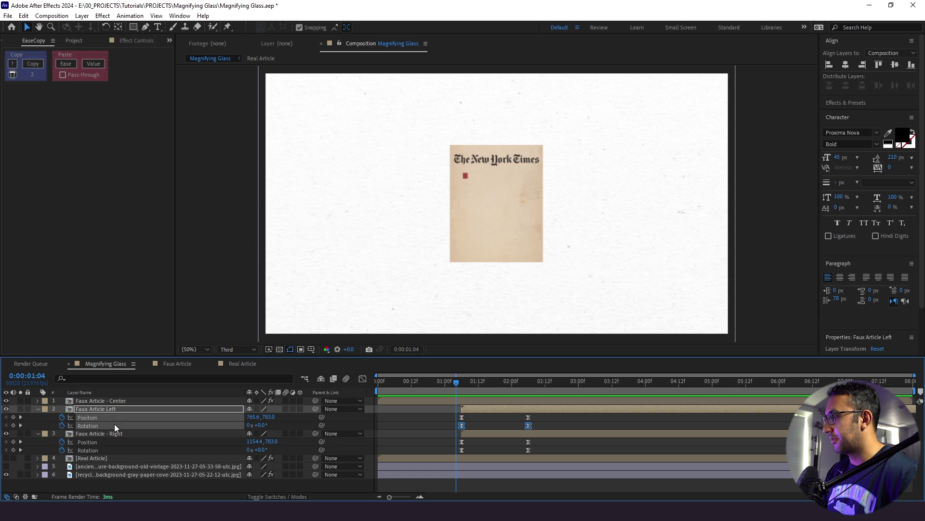
{"action": "left_click", "coordinate": [74, 61]}
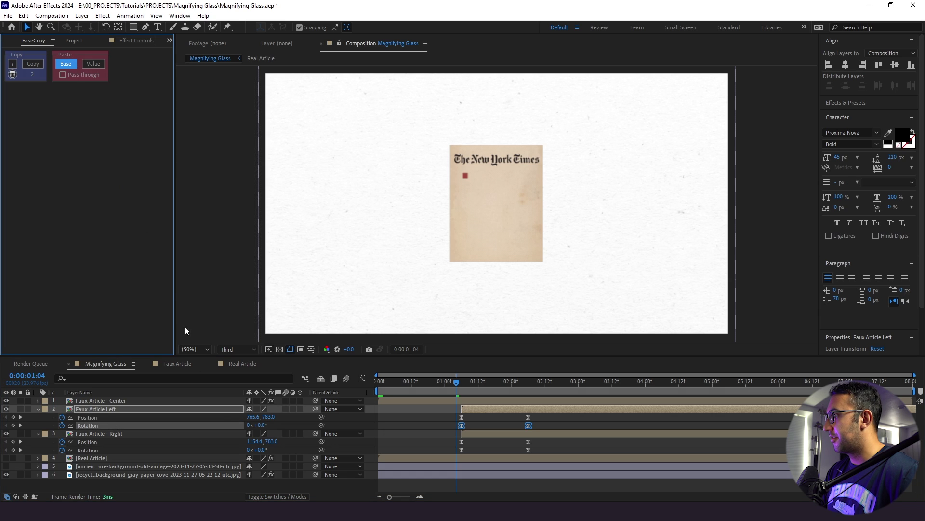
{"action": "left_click", "coordinate": [140, 444]}
{"action": "left_click", "coordinate": [135, 452], "text": "shift"}
{"action": "left_click", "coordinate": [68, 65]}
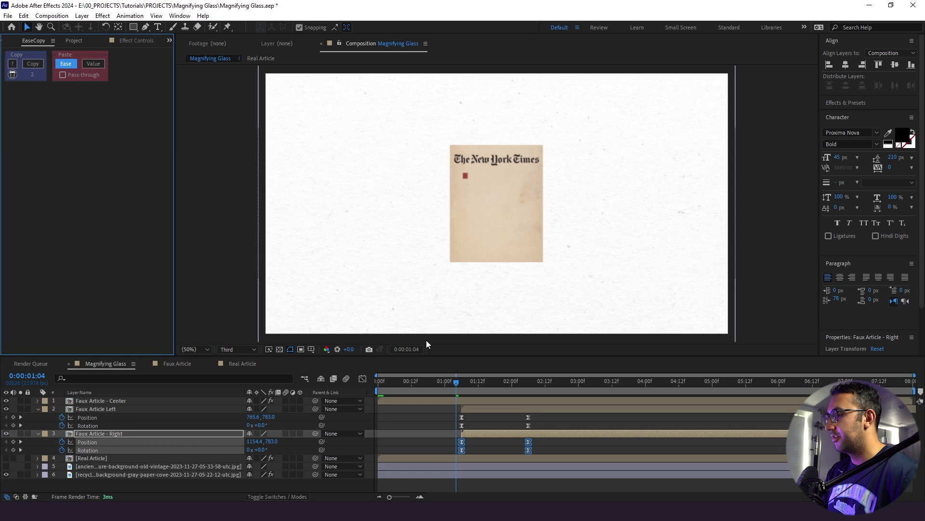
{"action": "left_click", "coordinate": [555, 444]}
{"action": "key", "text": "ctrl+s"}
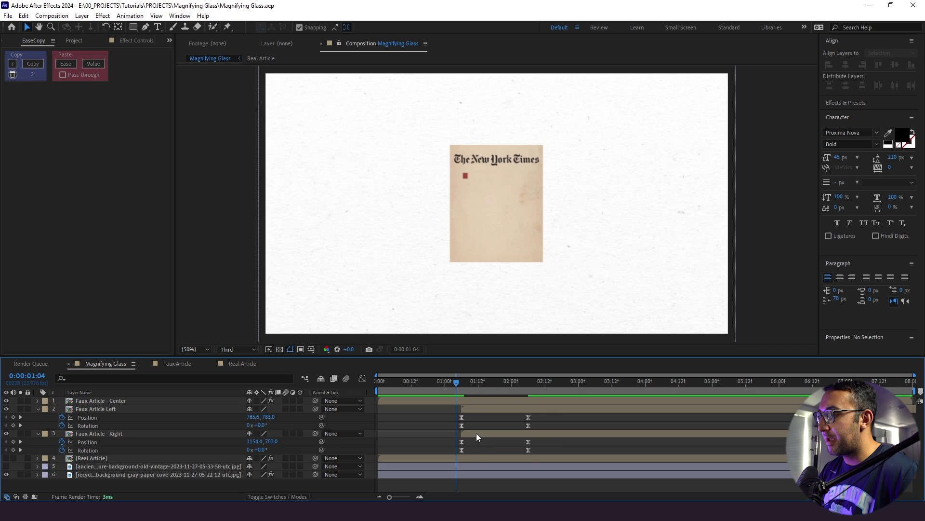
Delay Faux Article - Right's Position and Rotation keyframes by about six frames and preview the staggered fan-out.
{"action": "key", "text": "space"}
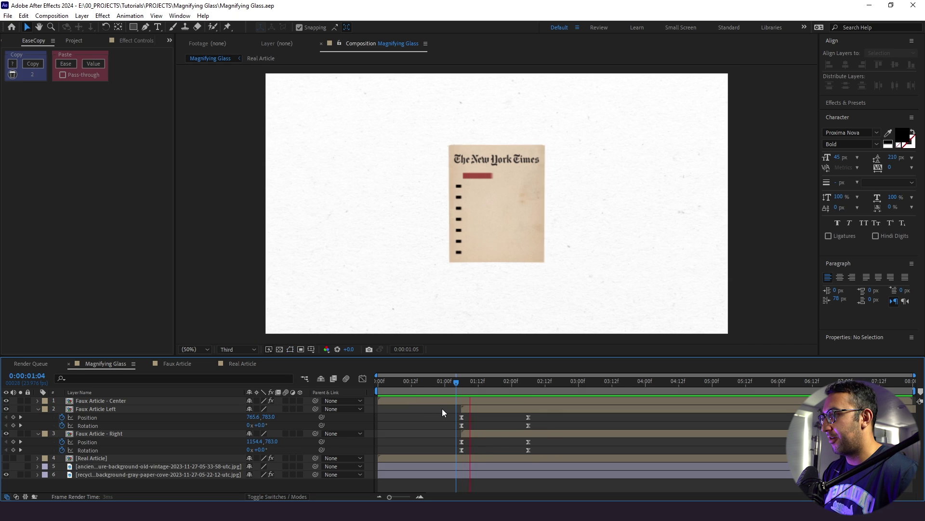
{"action": "key", "text": "space"}
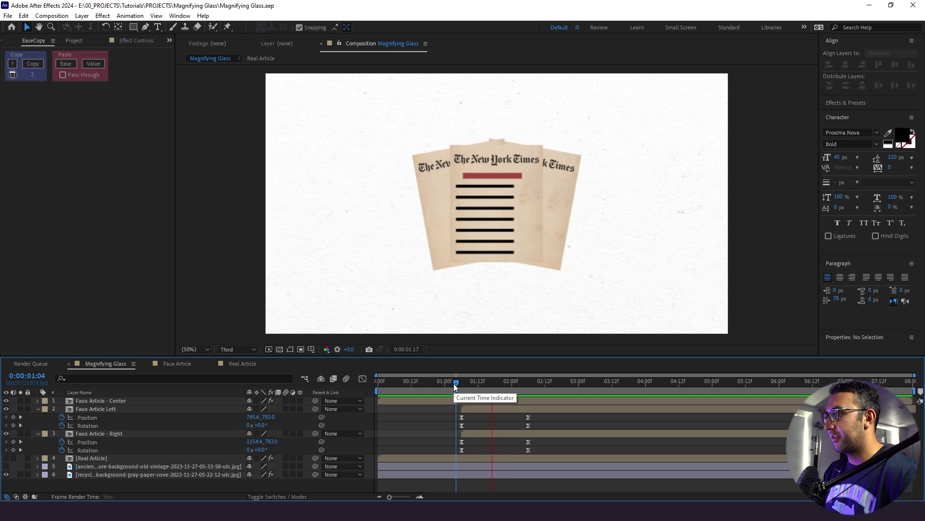
{"action": "left_click_drag", "start_coordinate": [455, 385], "coordinate": [418, 387]}
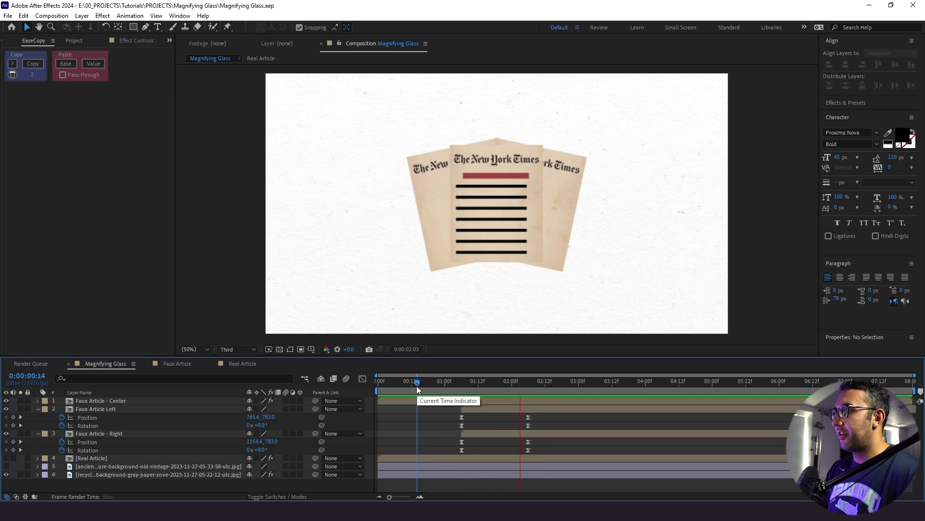
{"action": "left_click_drag", "start_coordinate": [541, 448], "coordinate": [479, 447]}
{"action": "left_click", "coordinate": [442, 383]}
{"action": "key", "text": "space"}
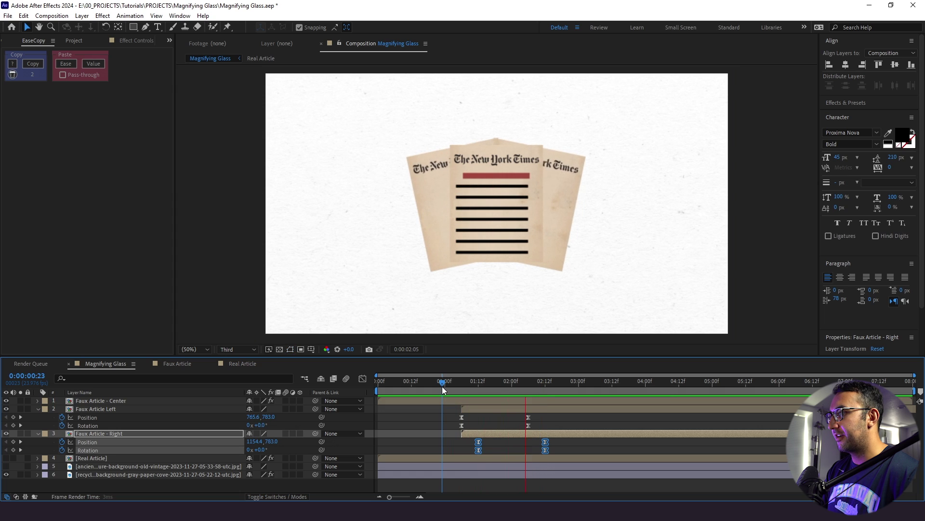
{"action": "key", "text": "space"}
Collapse the keyframed properties and preview the articles fanning out behind the real article from 1:05.
{"action": "key", "text": "u"}
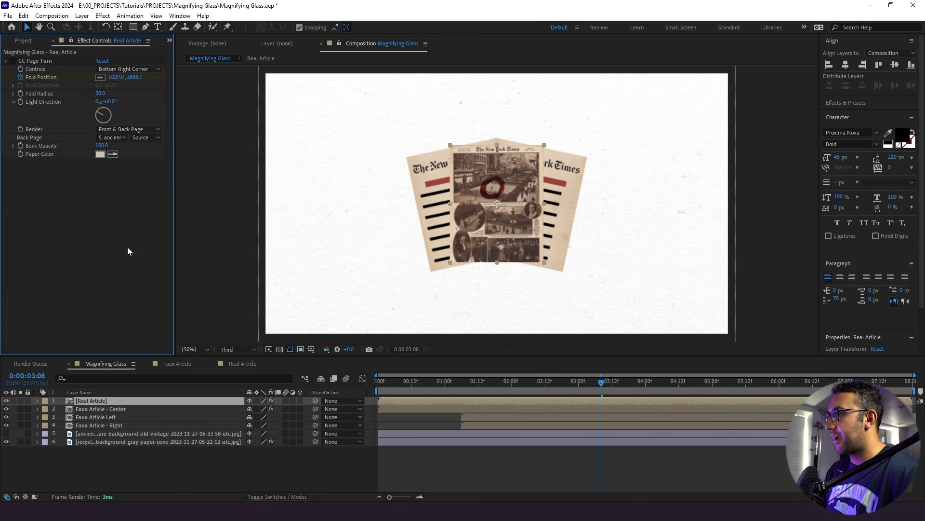
{"action": "left_click", "coordinate": [459, 383]}
{"action": "key", "text": "space"}
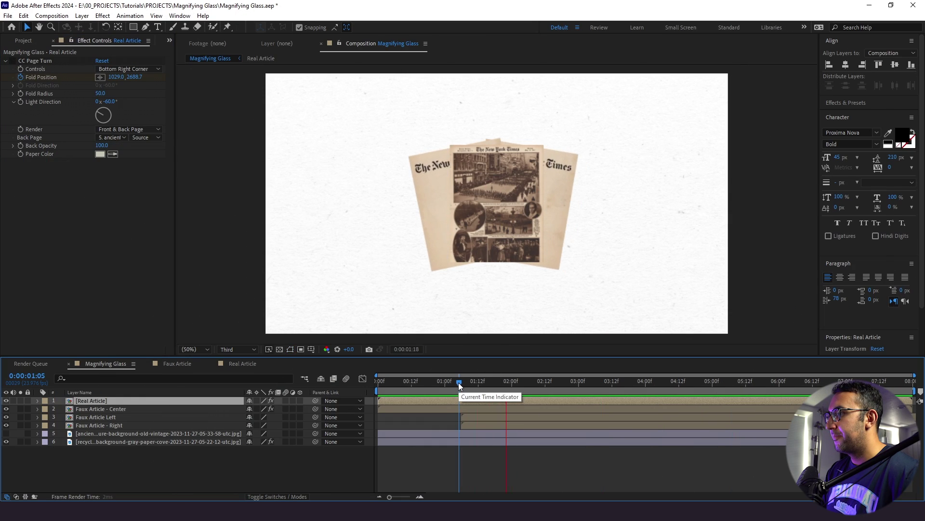
Add maglassart-03.png from the project assets as the top layer and scale it to 81%.
{"action": "left_click", "coordinate": [169, 41]}
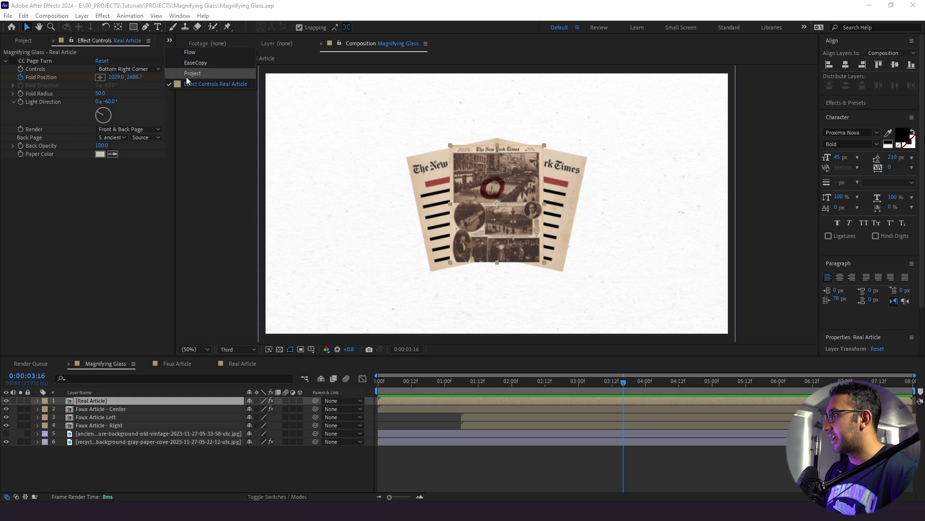
{"action": "left_click", "coordinate": [186, 74]}
{"action": "left_click_drag", "start_coordinate": [40, 155], "coordinate": [127, 398]}
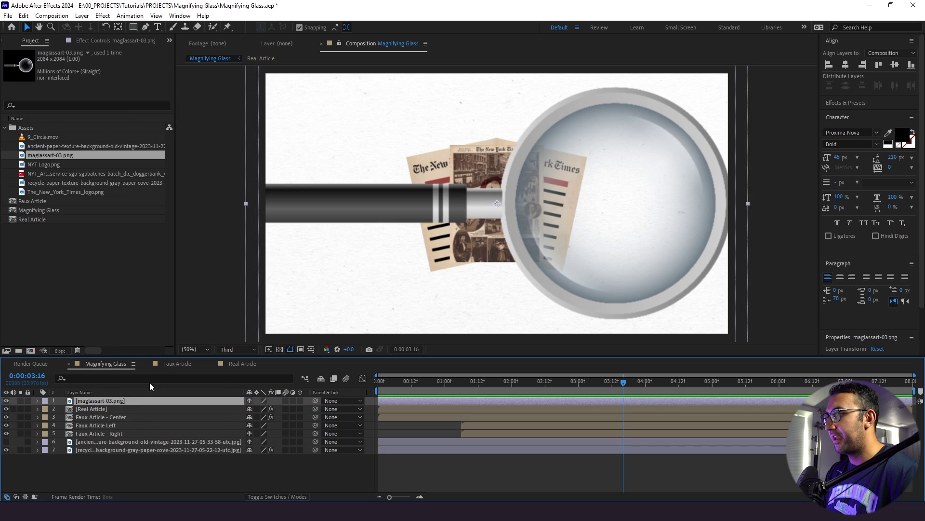
{"action": "key", "text": "s"}
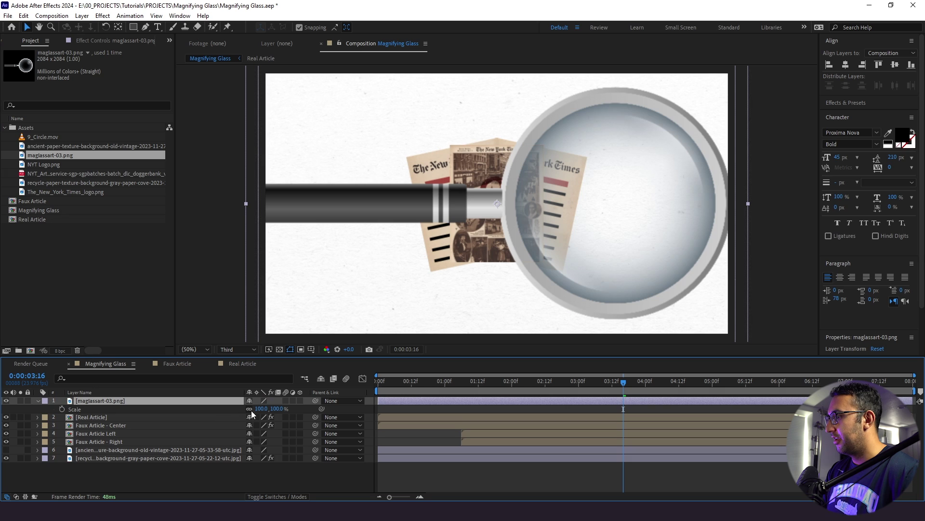
{"action": "left_click_drag", "start_coordinate": [258, 409], "coordinate": [251, 413]}
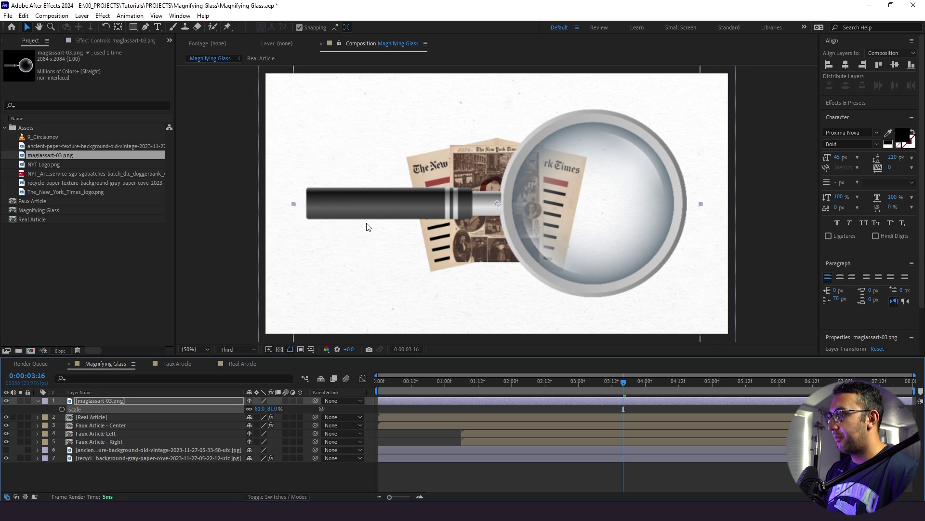
{"action": "key", "text": "r"}
{"action": "mouse_move", "coordinate": [263, 409]}
{"action": "left_mouse_down"}
{"action": "mouse_move", "coordinate": [289, 409]}
{"action": "mouse_move", "coordinate": [275, 407]}
{"action": "left_mouse_up"}
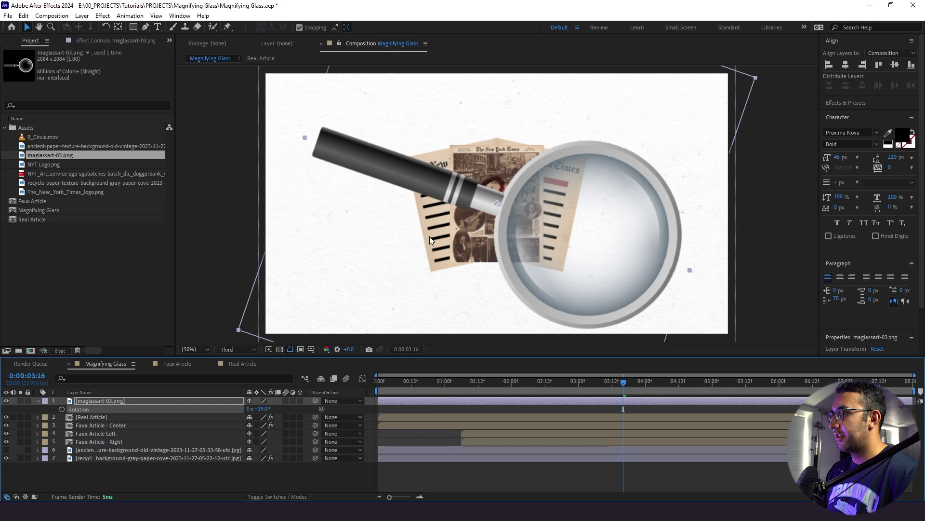
{"action": "key", "text": "ctrl+z"}
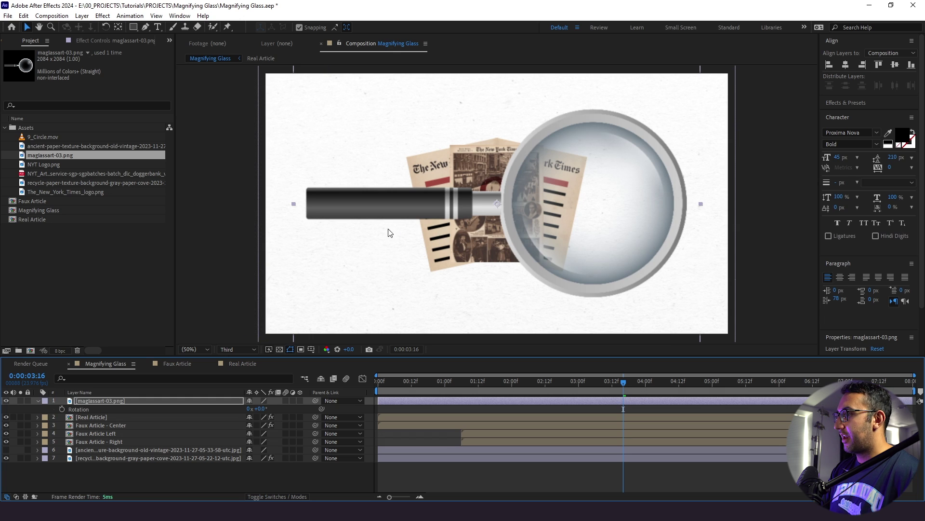
Move the magnifying glass's anchor point to the lower corner of its handle's end and rotate the layer to about -37°.
{"action": "key", "text": "y"}
{"action": "left_click_drag", "start_coordinate": [497, 203], "coordinate": [360, 220]}
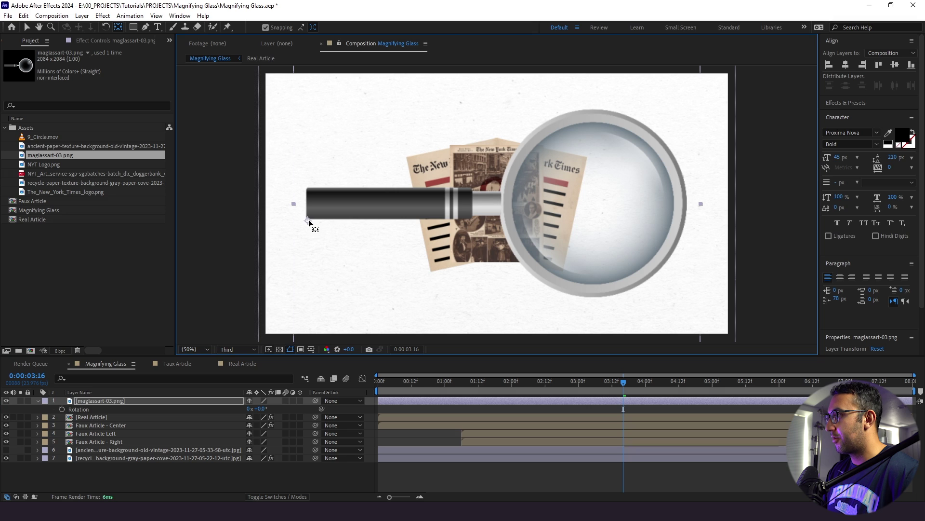
{"action": "left_click_drag", "start_coordinate": [260, 408], "coordinate": [212, 408]}
Scale the magnifying glass to 69% and position it so its lens covers the articles with the handle toward the lower-left canvas edge.
{"action": "key", "text": "v"}
{"action": "left_click_drag", "start_coordinate": [281, 210], "coordinate": [302, 335]}
{"action": "key", "text": "s"}
{"action": "left_click_drag", "start_coordinate": [260, 408], "coordinate": [251, 410]}
{"action": "left_click_drag", "start_coordinate": [374, 281], "coordinate": [420, 242]}
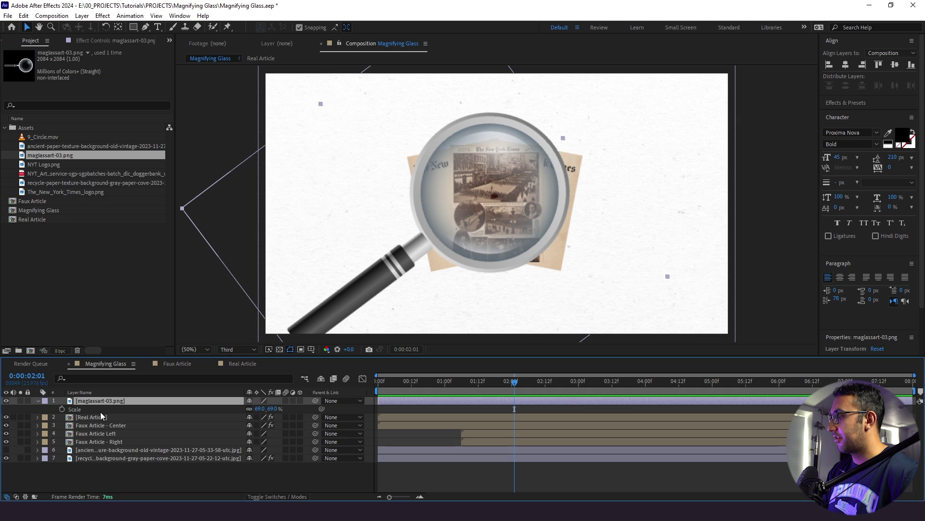
Add Rotation keyframes to the magnifying glass at 2 and 3 seconds and return to the one at 2 seconds.
{"action": "key", "text": "r"}
{"action": "left_click", "coordinate": [61, 409]}
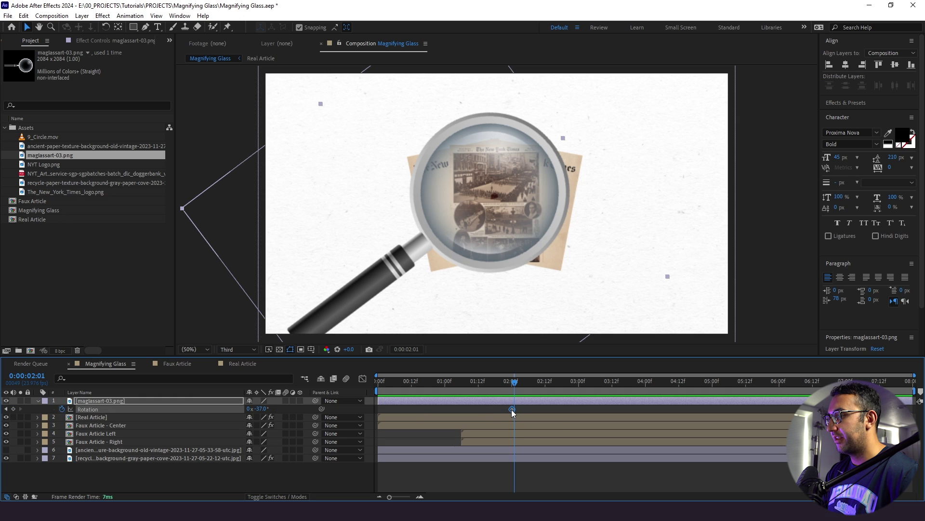
{"action": "left_click", "coordinate": [578, 381]}
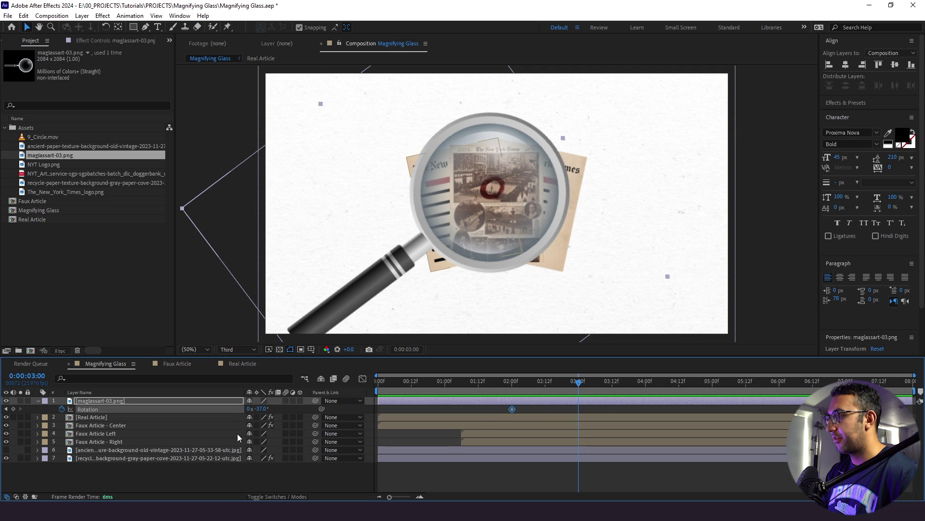
{"action": "left_click", "coordinate": [13, 409]}
{"action": "left_click", "coordinate": [6, 410]}
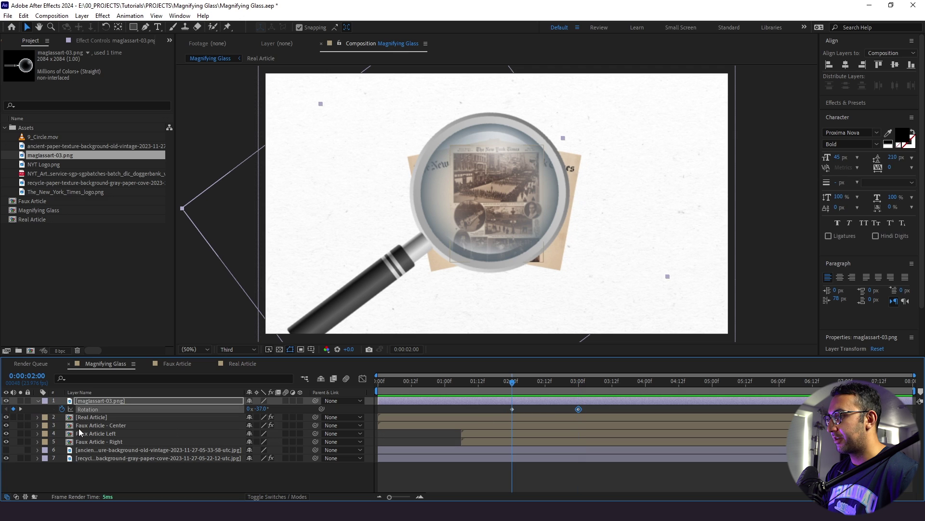
Set the magnifying glass's rotation at 2 seconds to 27°, increase it to 58°, and preview the swing-in from 1:18.
{"action": "left_click", "coordinate": [260, 409]}
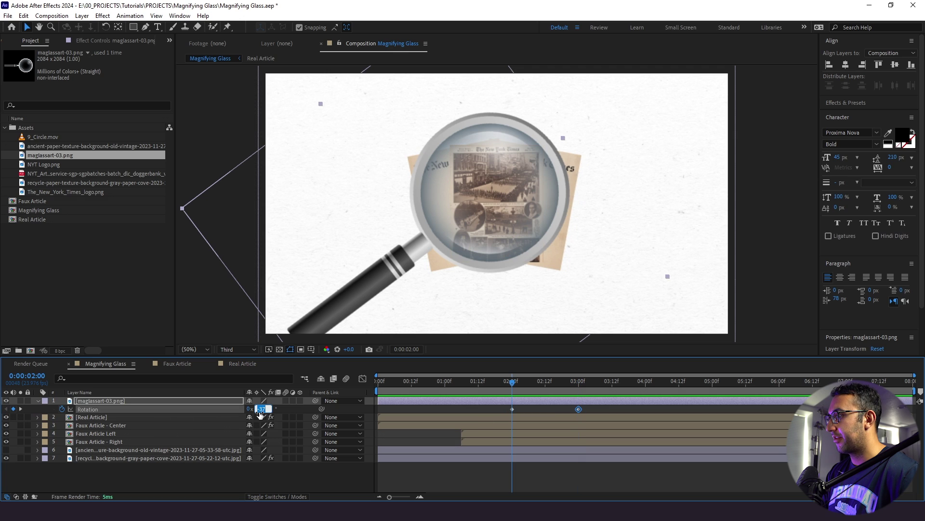
{"action": "type", "text": "27"}
{"action": "key", "text": "Return"}
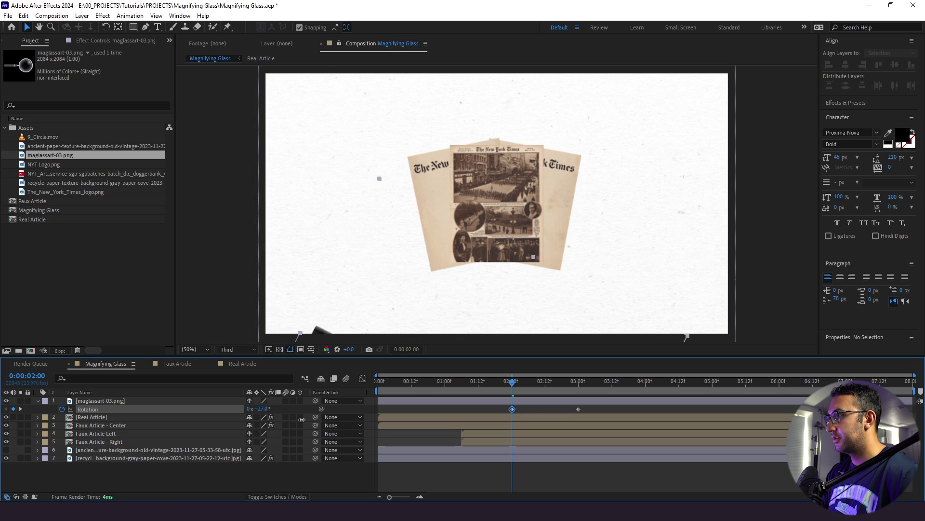
{"action": "left_click", "coordinate": [602, 408]}
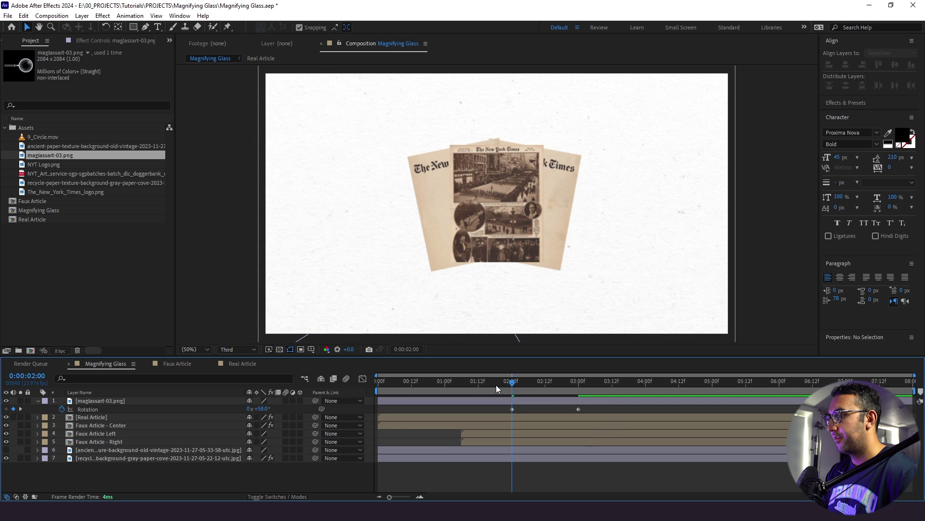
{"action": "left_click", "coordinate": [496, 385]}
{"action": "key", "text": "space"}
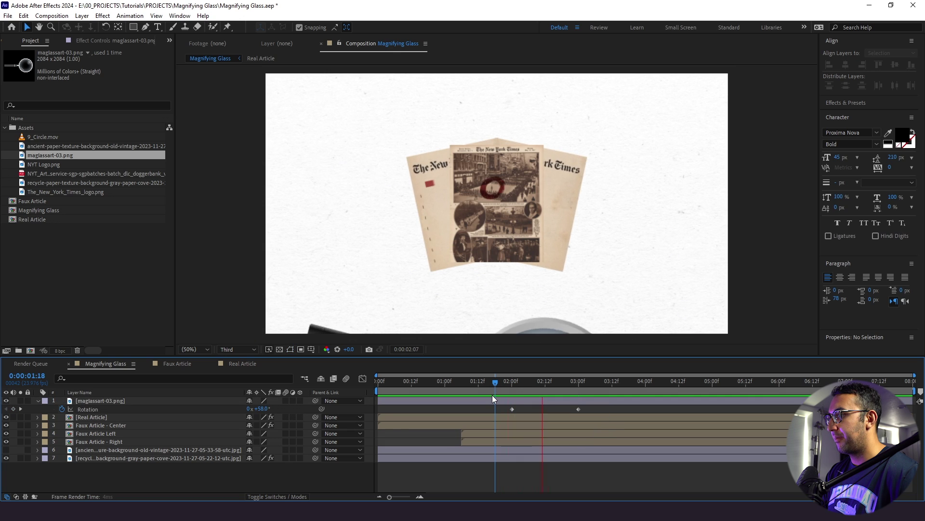
Paste the copied easing onto both of the magnifying glass's Rotation keyframes with EaseCopy and scrub through the swing-in.
{"action": "left_click_drag", "start_coordinate": [589, 407], "coordinate": [492, 418]}
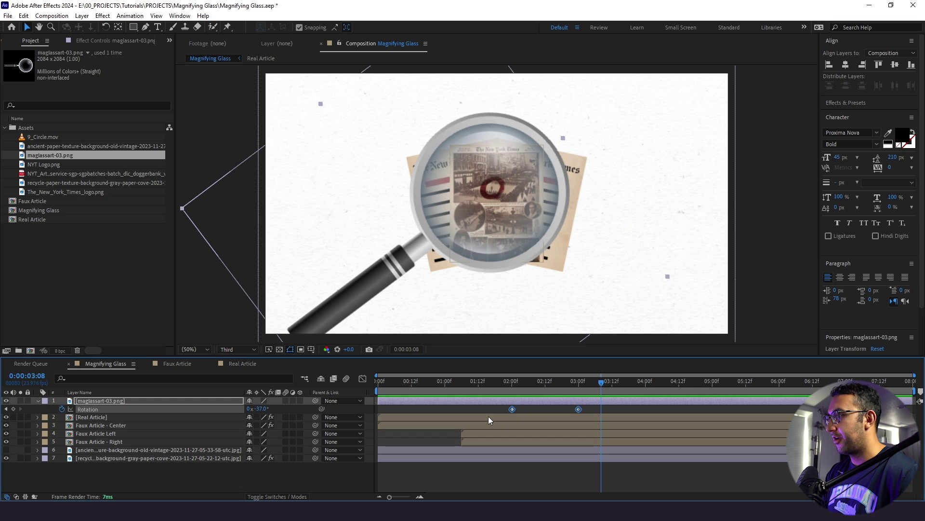
{"action": "left_click", "coordinate": [169, 40]}
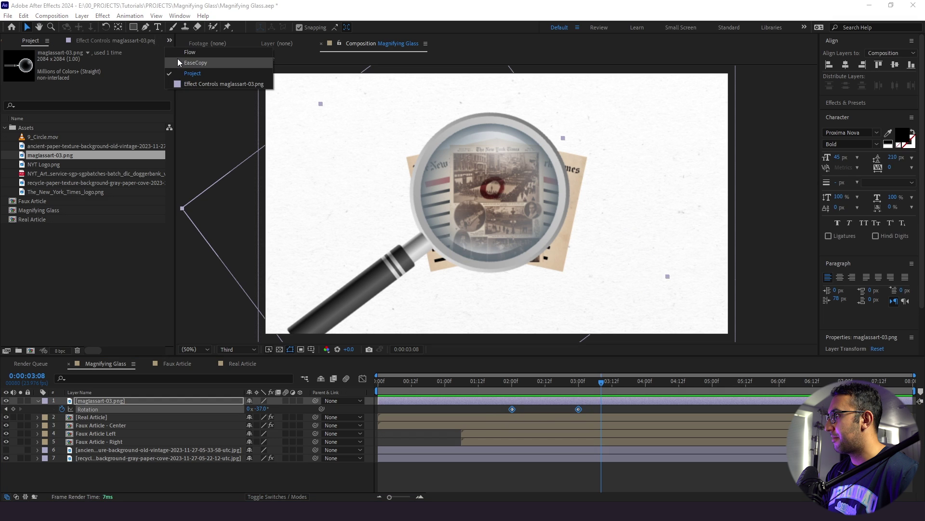
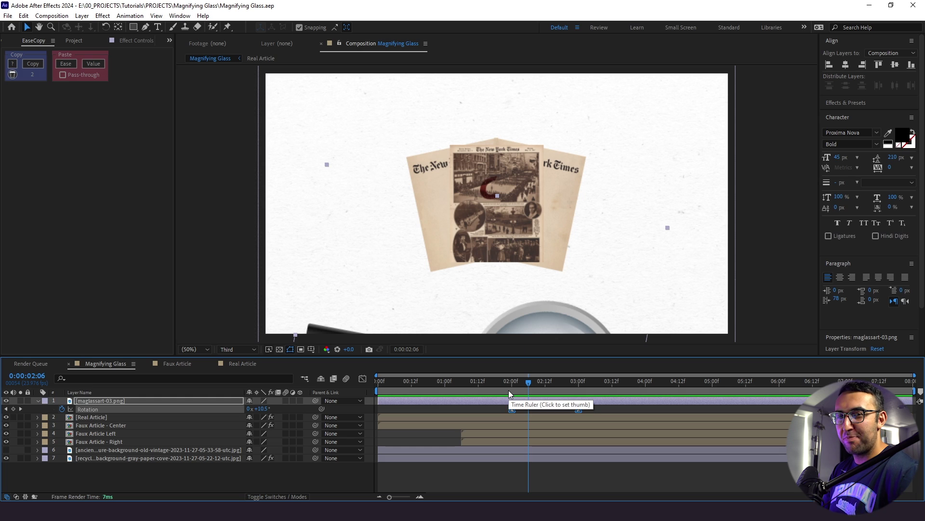
{"action": "left_click_drag", "start_coordinate": [536, 396], "coordinate": [607, 414]}
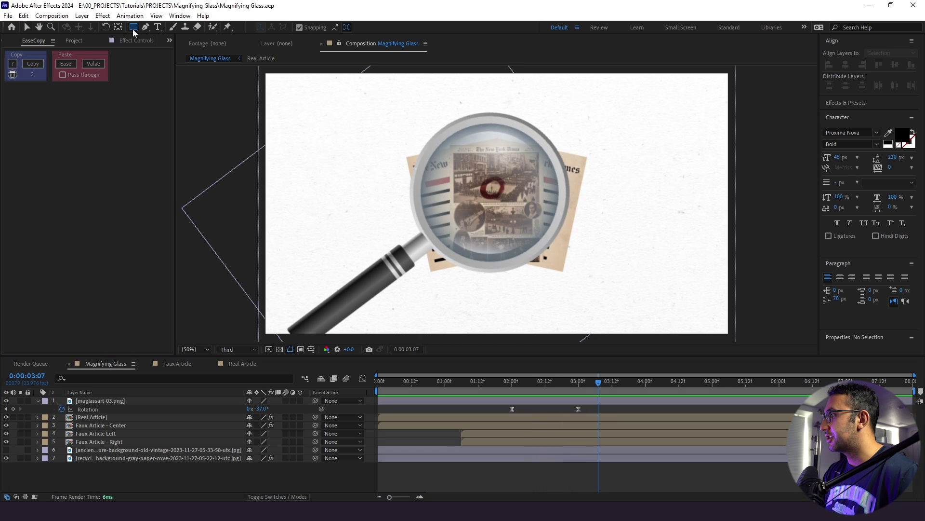
Draw a pink-filled circle without stroke over the magnifying glass's lens and scale it to 104%.
{"action": "left_click_drag", "start_coordinate": [133, 29], "coordinate": [161, 53]}
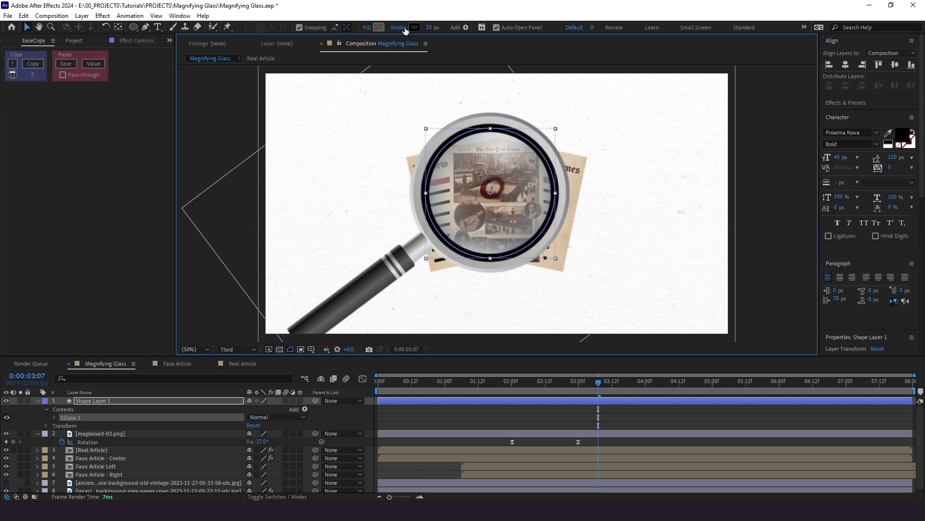
{"action": "key", "text": "s"}
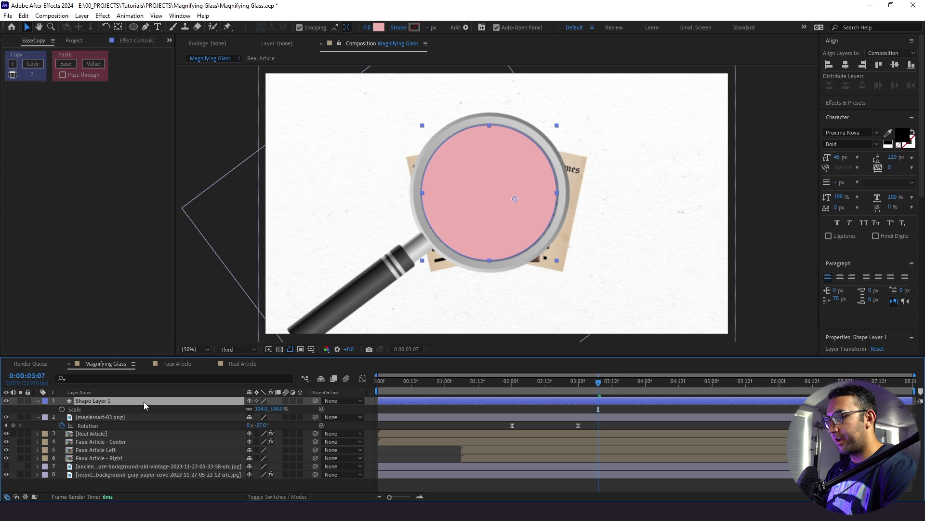
Rename the circle's shape layer as Article Matte and parent it to the maglassart-03.png layer.
{"action": "key", "text": "Return"}
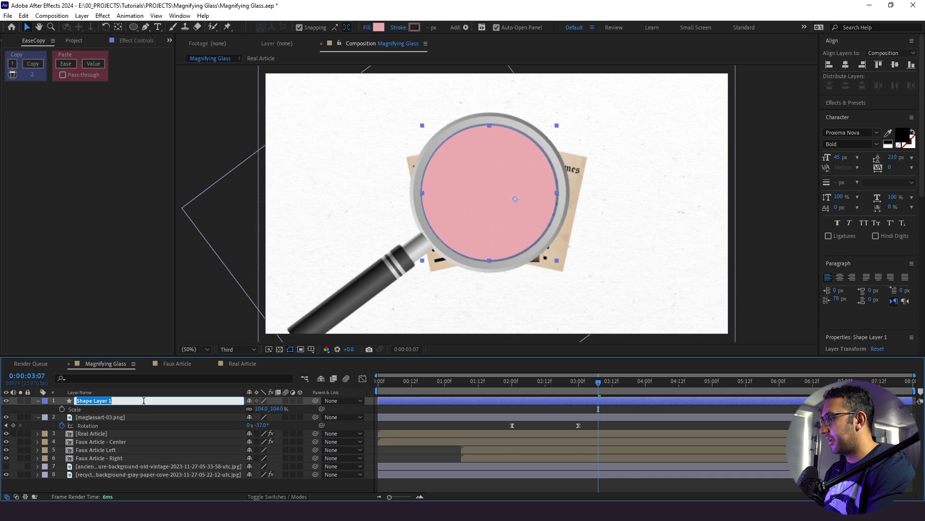
{"action": "type", "text": "Article Matte"}
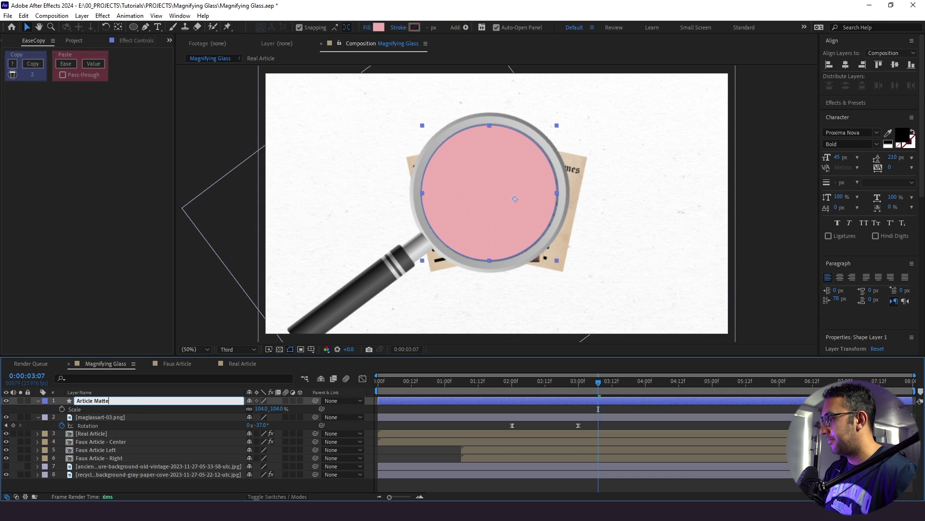
{"action": "key", "text": "Return"}
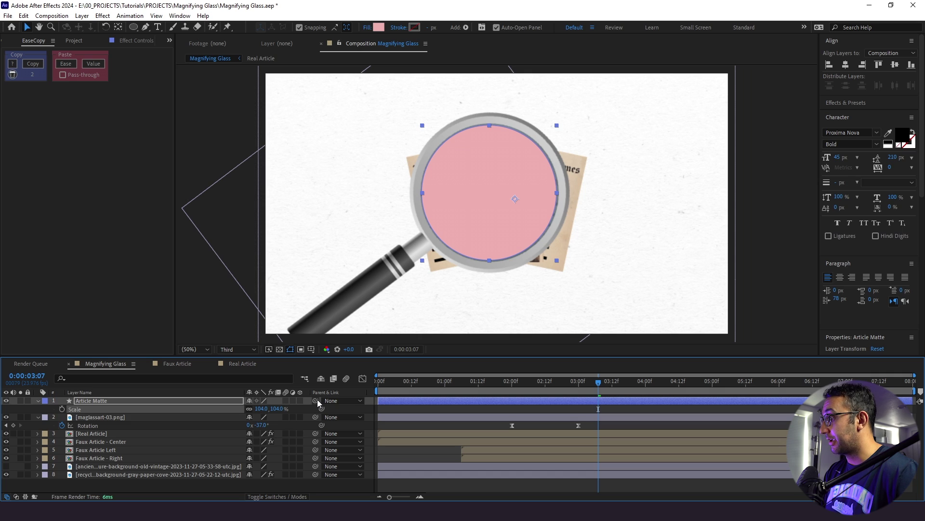
{"action": "left_click_drag", "start_coordinate": [316, 401], "coordinate": [199, 416]}
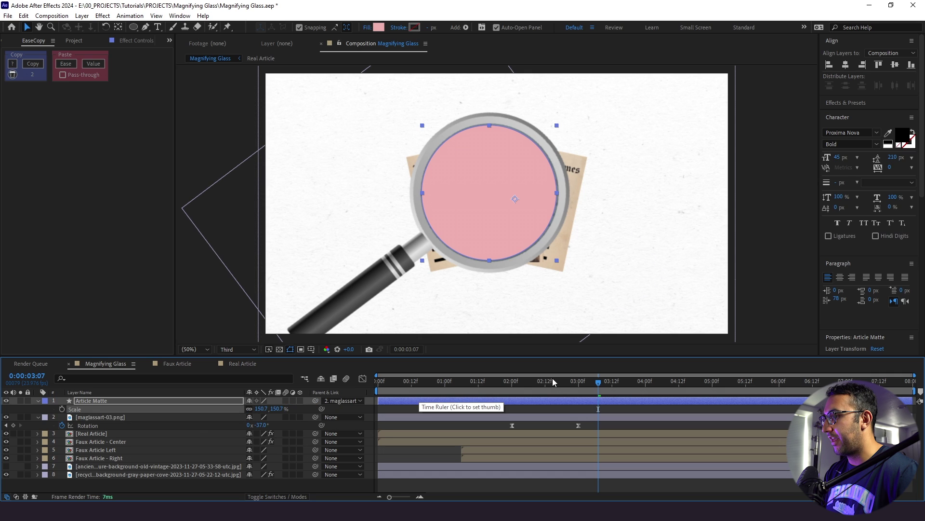
{"action": "mouse_move", "coordinate": [552, 379]}
{"action": "left_mouse_down"}
{"action": "mouse_move", "coordinate": [533, 381]}
{"action": "mouse_move", "coordinate": [553, 390]}
{"action": "left_mouse_up"}
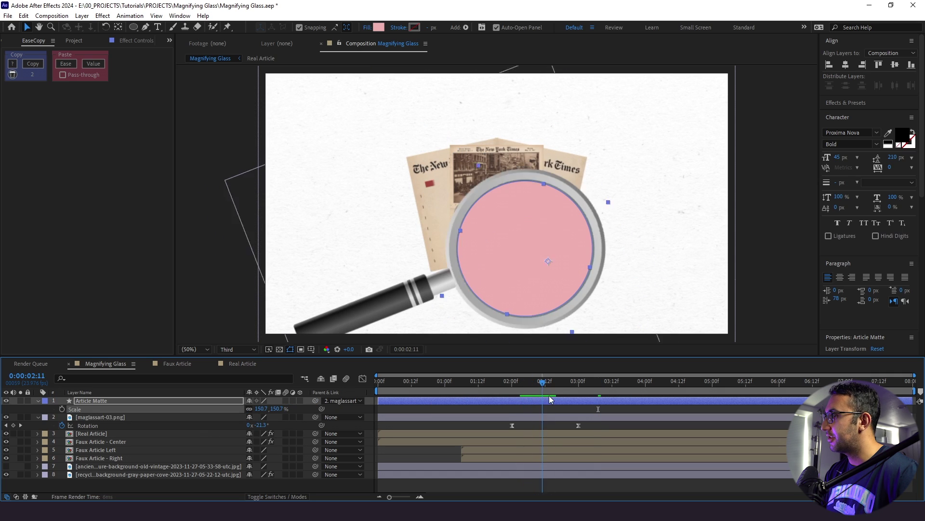
Hide Article Matte, set it as the Real Article layer's track matte, and play the lens reveal from the start.
{"action": "left_click", "coordinate": [6, 401]}
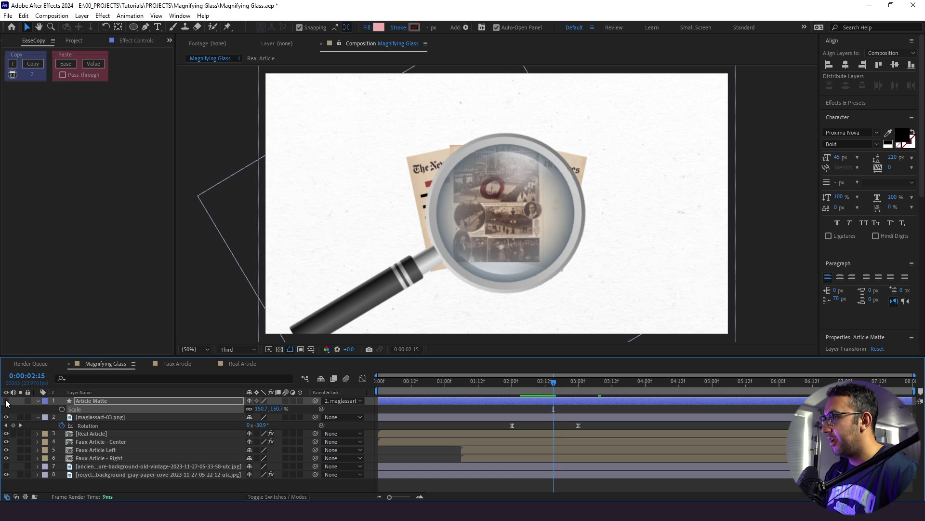
{"action": "left_click_drag", "start_coordinate": [520, 393], "coordinate": [576, 390]}
{"action": "left_click", "coordinate": [446, 433]}
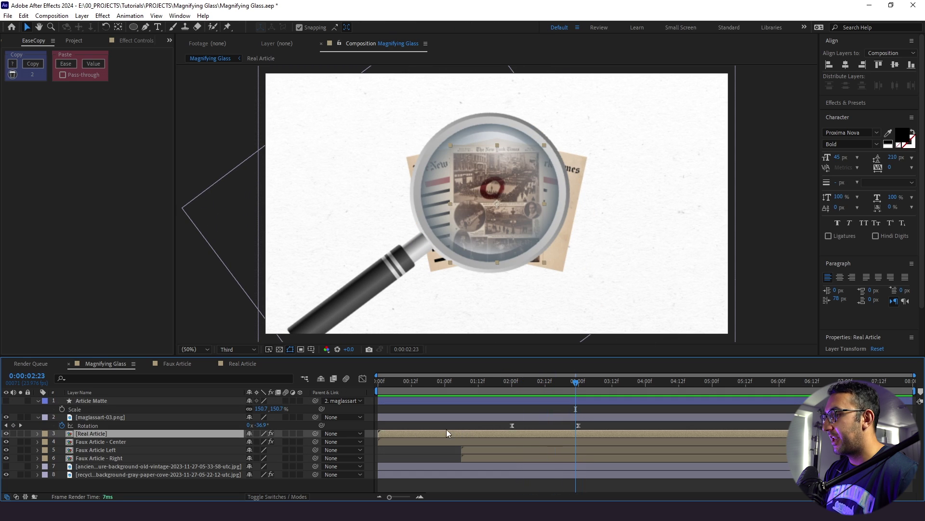
{"action": "left_click", "coordinate": [245, 497]}
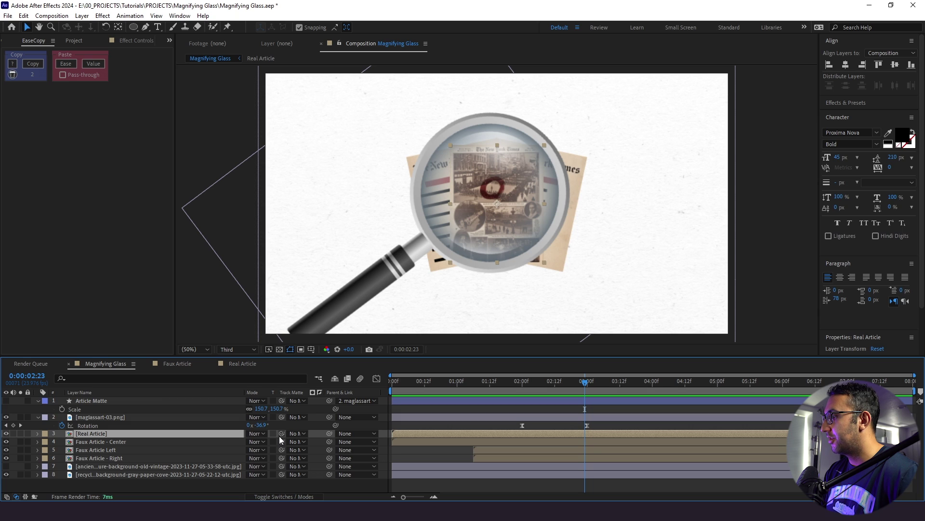
{"action": "left_click_drag", "start_coordinate": [281, 435], "coordinate": [154, 400]}
{"action": "left_click_drag", "start_coordinate": [568, 391], "coordinate": [531, 407]}
{"action": "key", "text": "space"}
{"action": "key", "text": "Home"}
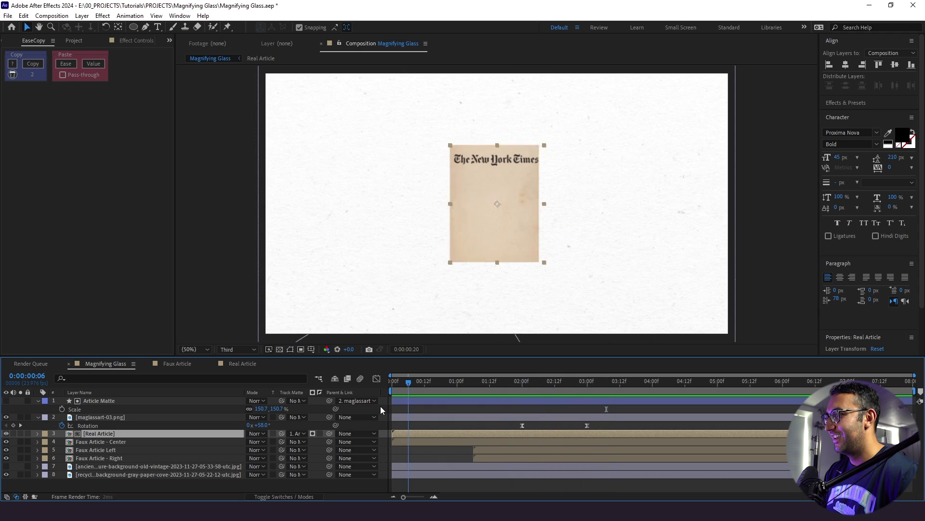
{"action": "key", "text": "space"}
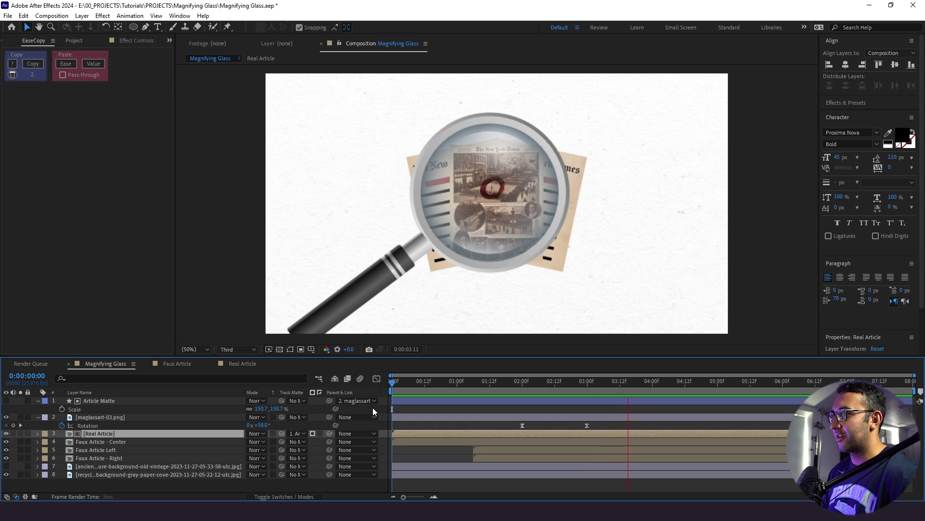
{"action": "left_click", "coordinate": [531, 322]}
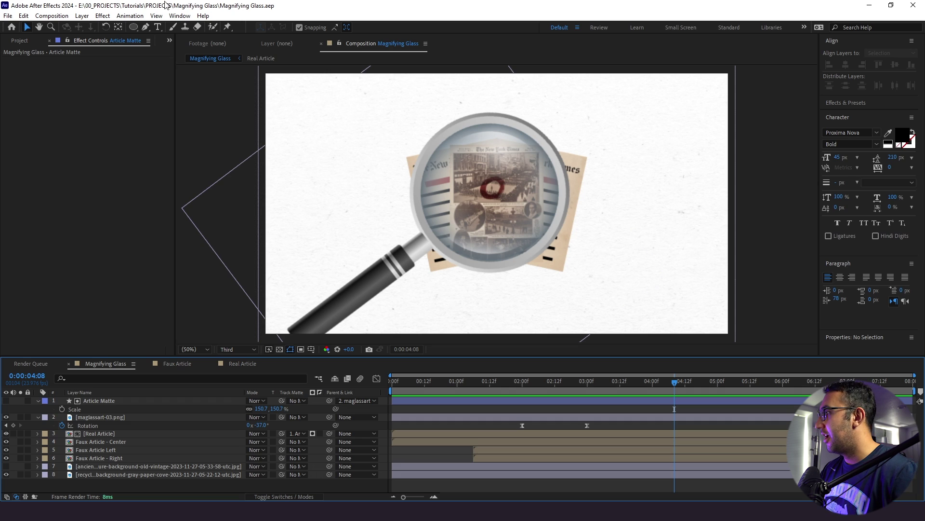
Create an adjustment layer above all other layers and name it Magnify Adjustment.
{"action": "left_click", "coordinate": [82, 16]}
{"action": "mouse_move", "coordinate": [111, 27]}
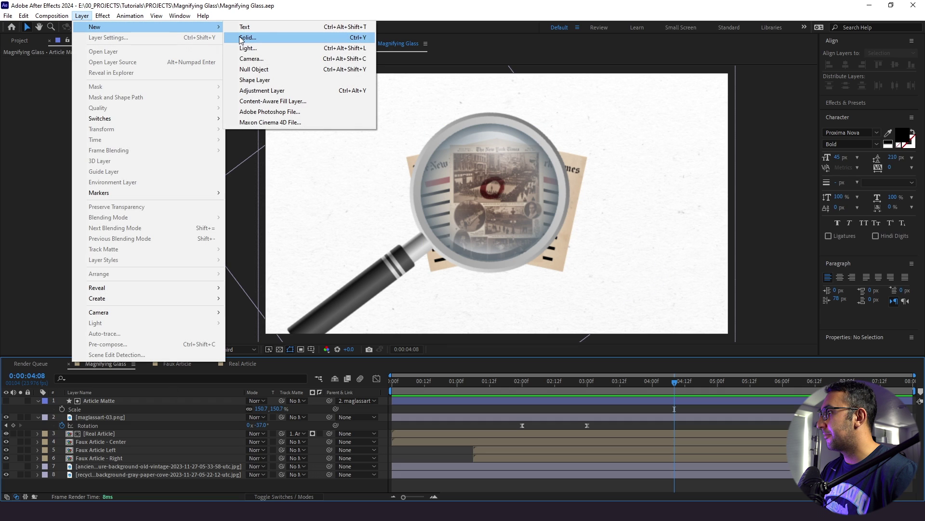
{"action": "left_click", "coordinate": [261, 91]}
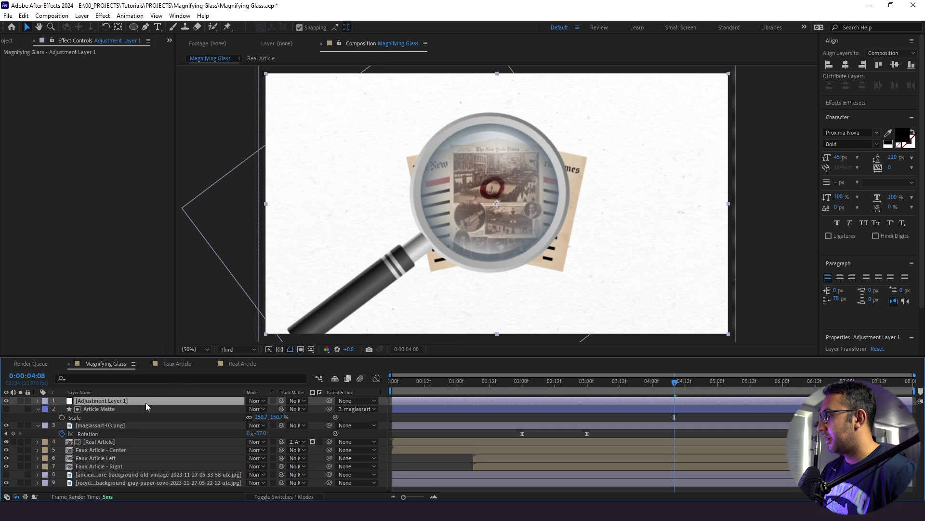
{"action": "key", "text": "Return"}
{"action": "type", "text": "Magnify"}
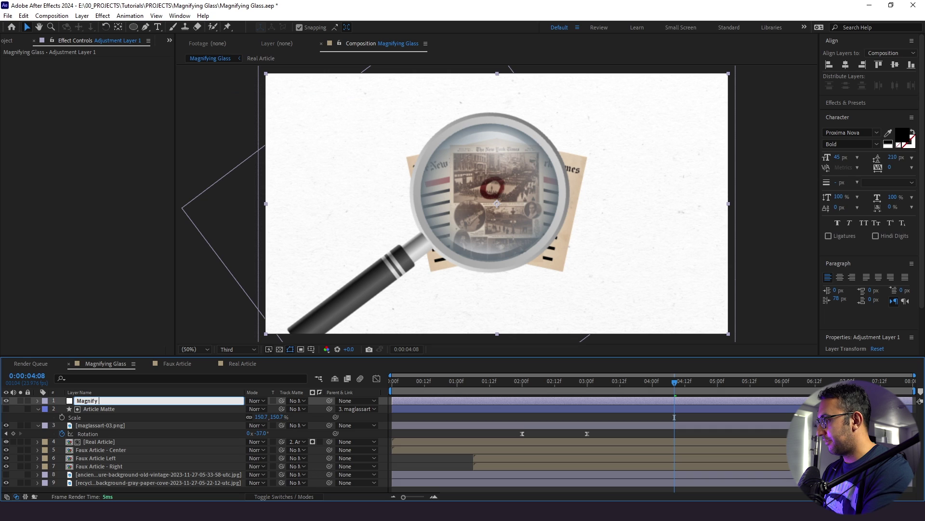
{"action": "type", "text": " Adjustment"}
{"action": "key", "text": "Return"}
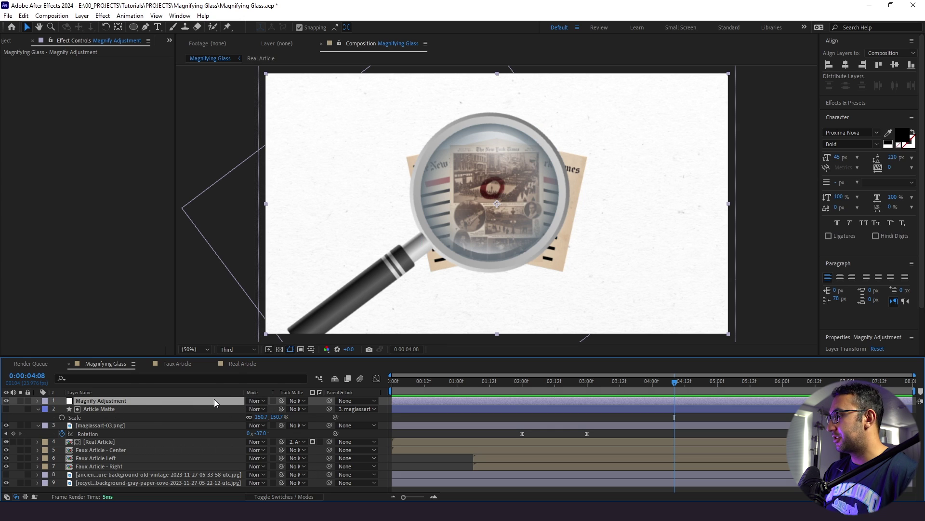
Matte Magnify Adjustment with Article Matte, using a red Fill effect to check the lens coverage and disabling it after the check.
{"action": "key", "text": "ctrl+space"}
{"action": "type", "text": "fill"}
{"action": "key", "text": "Return"}
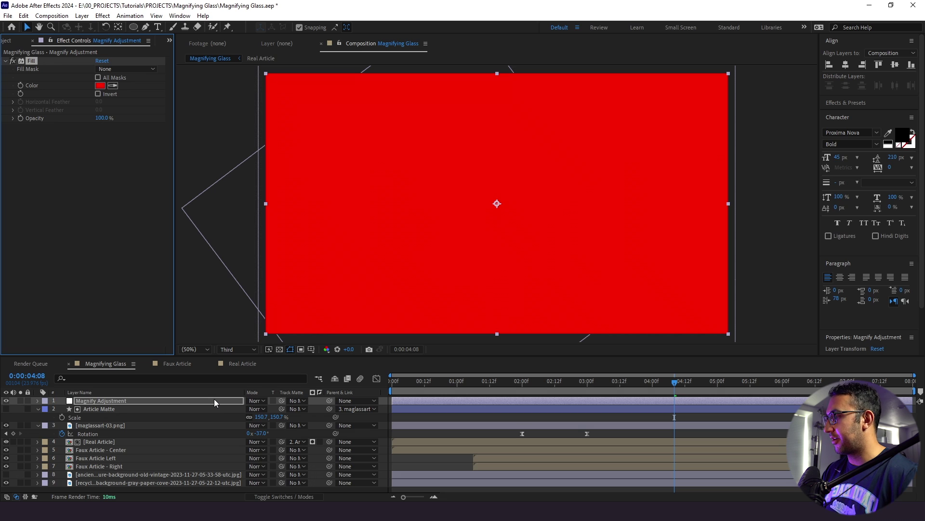
{"action": "left_click_drag", "start_coordinate": [284, 403], "coordinate": [145, 408]}
{"action": "left_click_drag", "start_coordinate": [496, 398], "coordinate": [571, 398]}
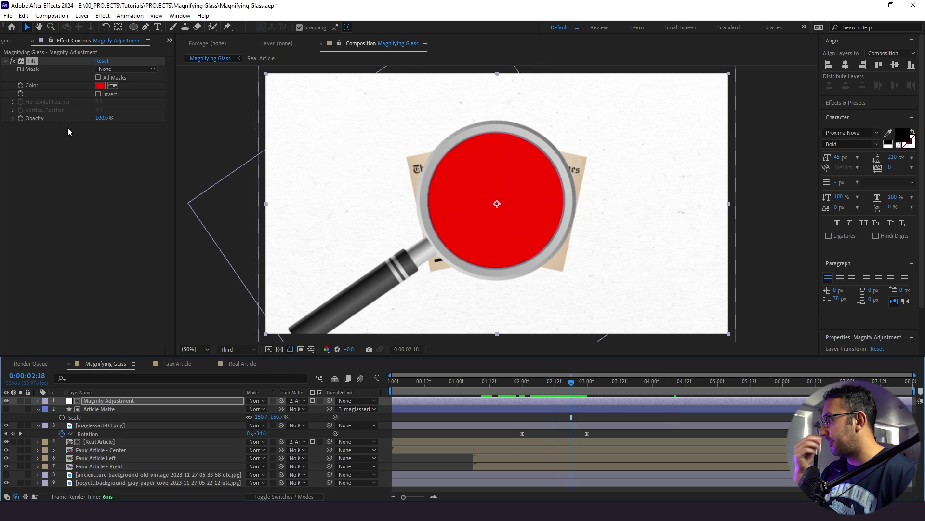
{"action": "left_click", "coordinate": [13, 61]}
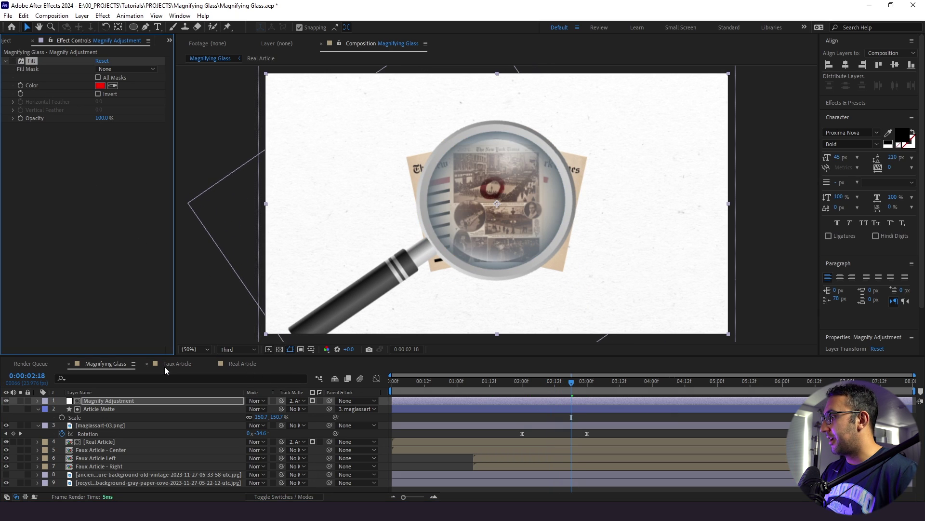
Add a Bulge effect to Magnify Adjustment with Horizontal Radius 290 and Vertical Radius 288 to fill the lens.
{"action": "key", "text": "ctrl+space"}
{"action": "type", "text": "bul"}
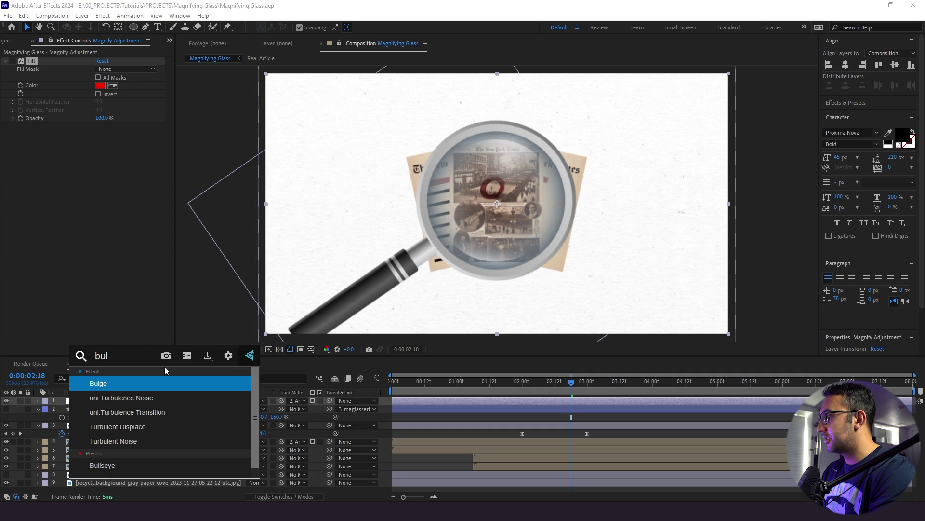
{"action": "key", "text": "Return"}
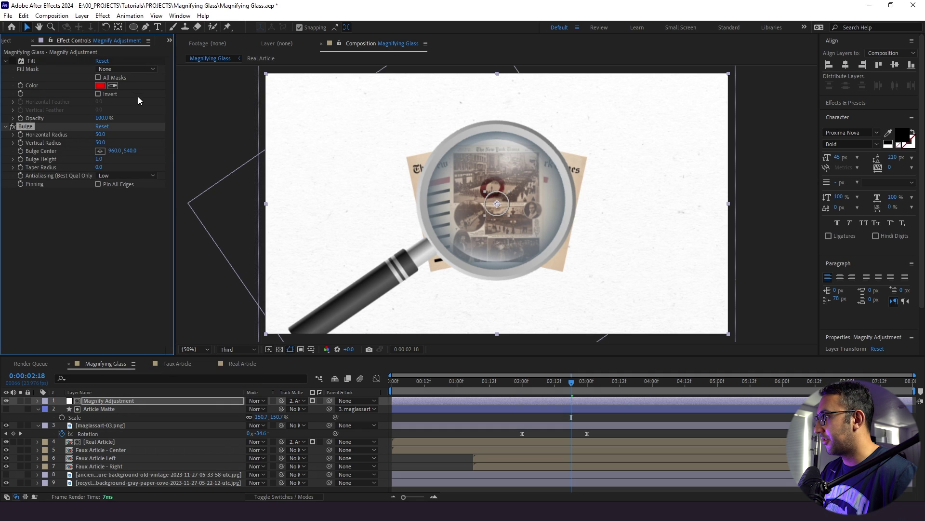
{"action": "left_click_drag", "start_coordinate": [102, 134], "coordinate": [210, 135]}
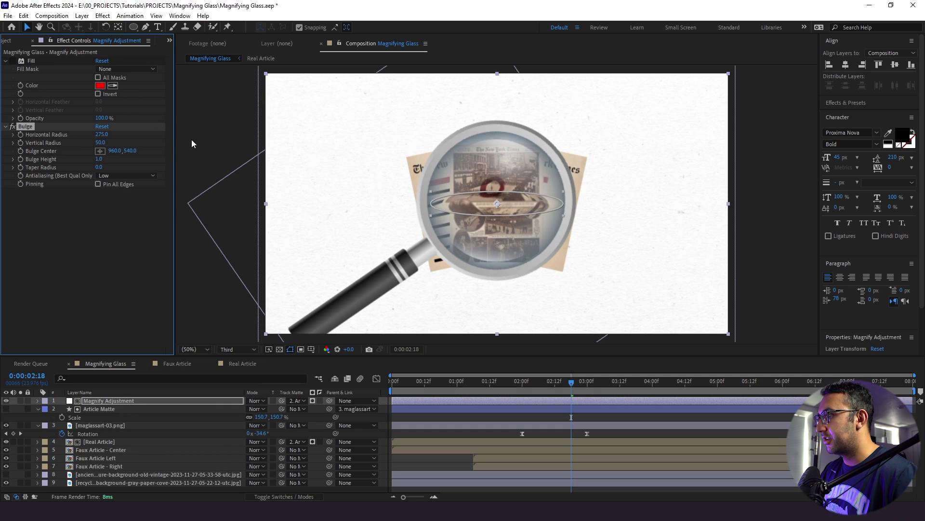
{"action": "left_click_drag", "start_coordinate": [100, 142], "coordinate": [171, 141]}
{"action": "left_click_drag", "start_coordinate": [108, 137], "coordinate": [115, 138]}
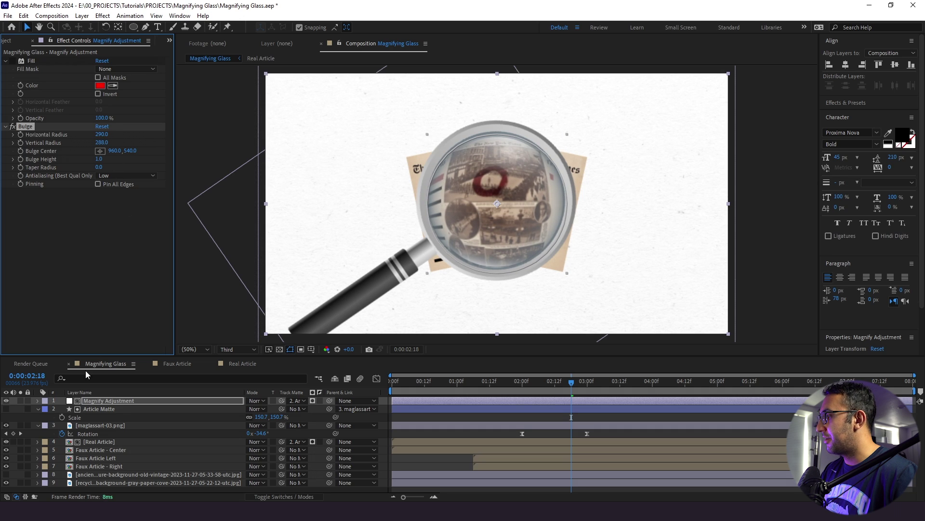
Add a Transform effect to Magnify Adjustment and set its Scale to 151.
{"action": "left_click", "coordinate": [92, 400]}
{"action": "key", "text": "ctrl+space"}
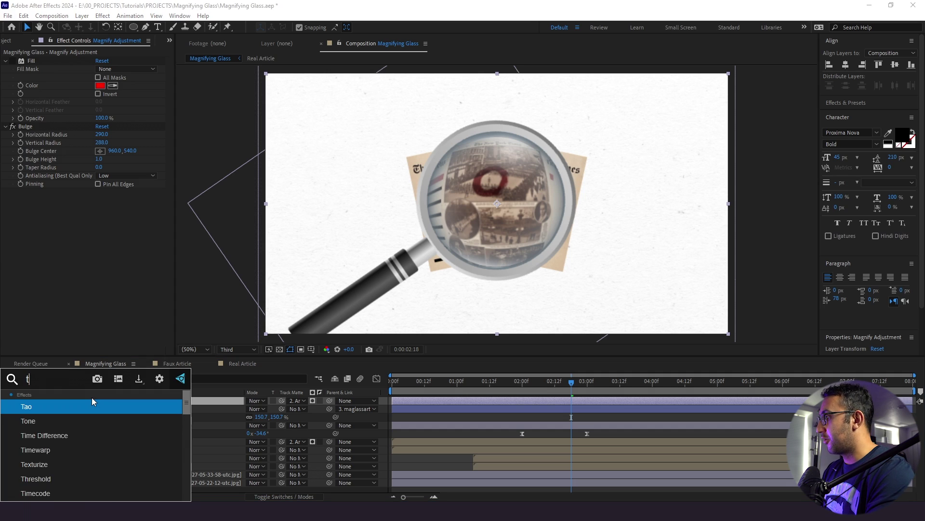
{"action": "type", "text": "tra"}
{"action": "key", "text": "Return"}
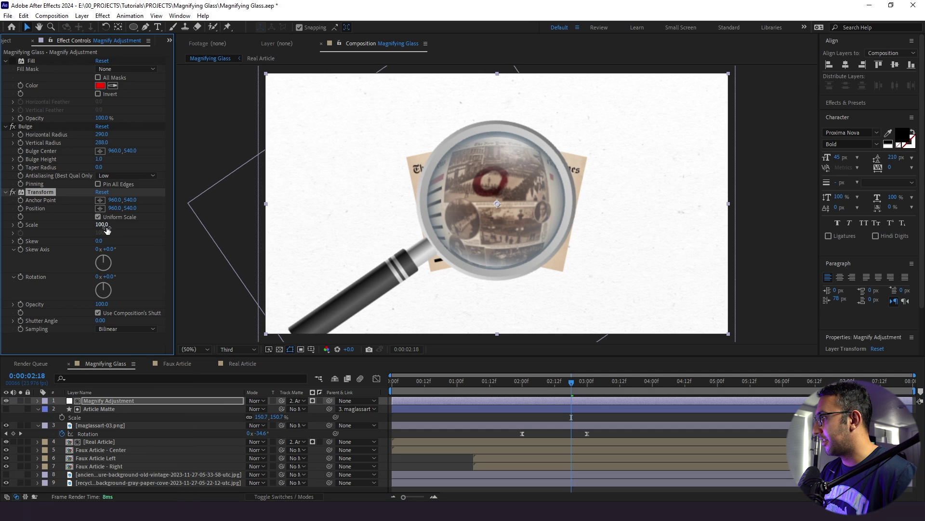
{"action": "left_click_drag", "start_coordinate": [103, 225], "coordinate": [127, 231]}
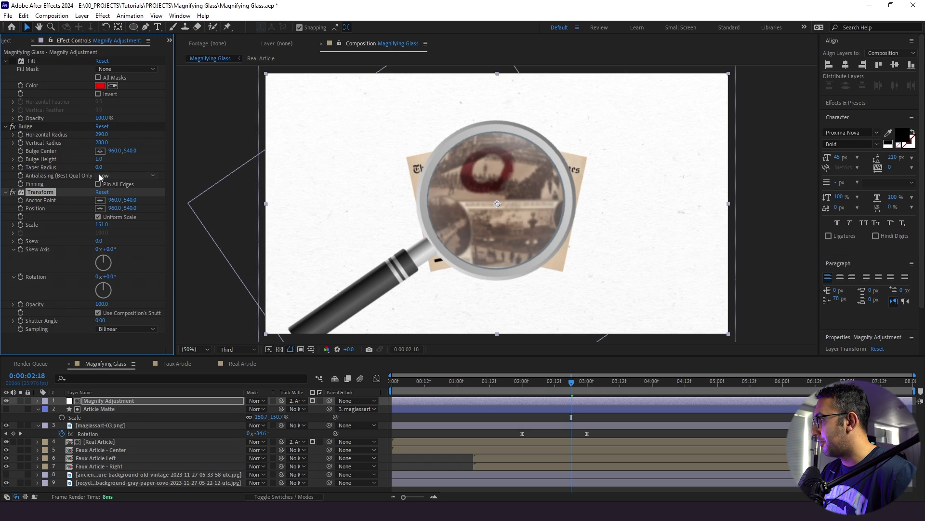
Set the Bulge Height to 0.7 and the Bulge Center to 930, 498, and preview the magnified swing-in.
{"action": "left_click_drag", "start_coordinate": [99, 162], "coordinate": [87, 163]}
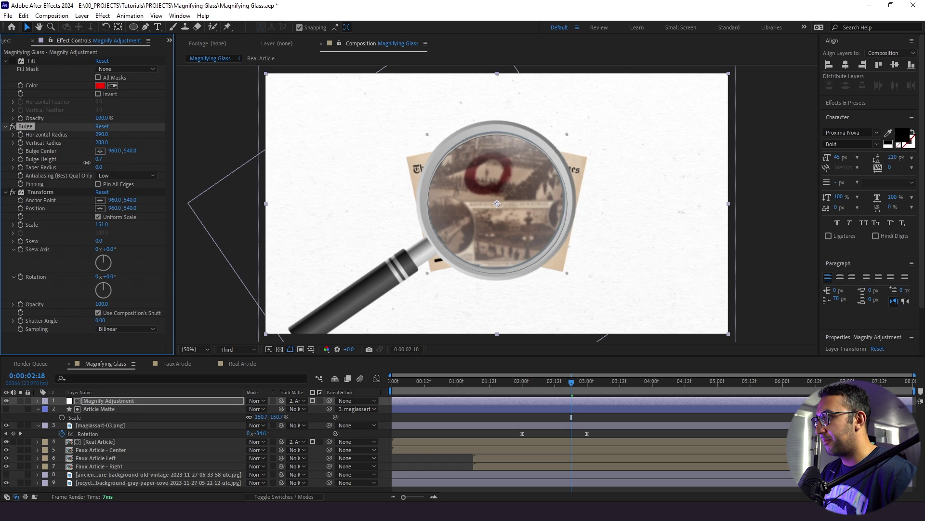
{"action": "key", "text": "space"}
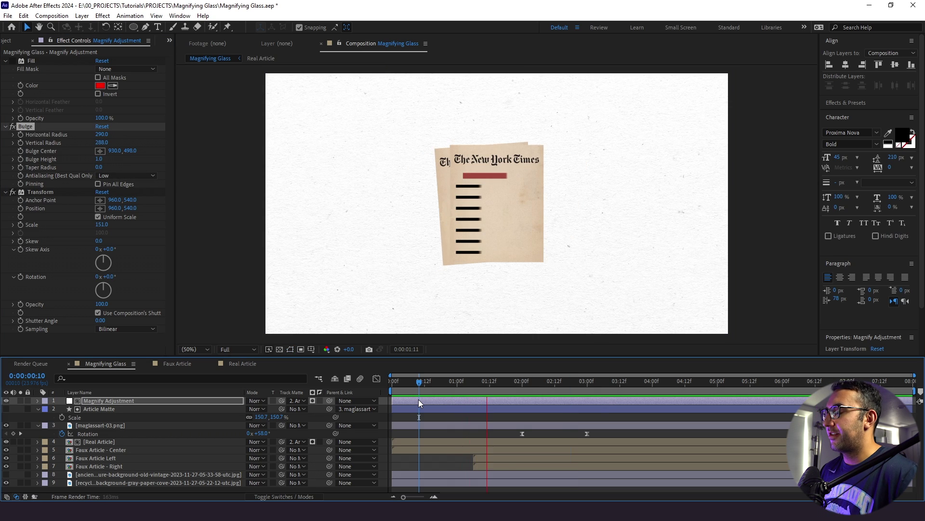
{"action": "left_click_drag", "start_coordinate": [419, 381], "coordinate": [579, 389]}
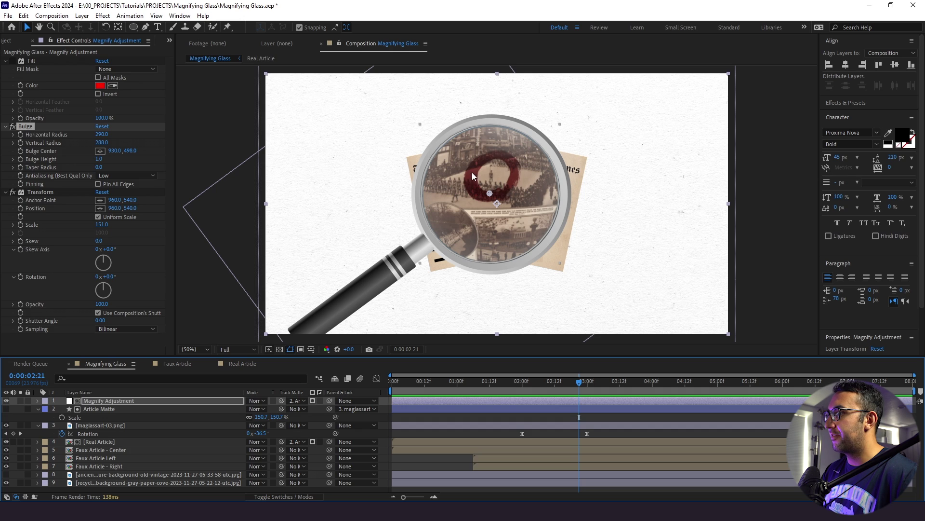
In the Real Article composition, delay the 9_Circle.mov layer to start at 0:00:02:21 and preview the timing in the Magnifying Glass composition.
{"action": "double_click", "coordinate": [117, 442]}
{"action": "left_click", "coordinate": [559, 400]}
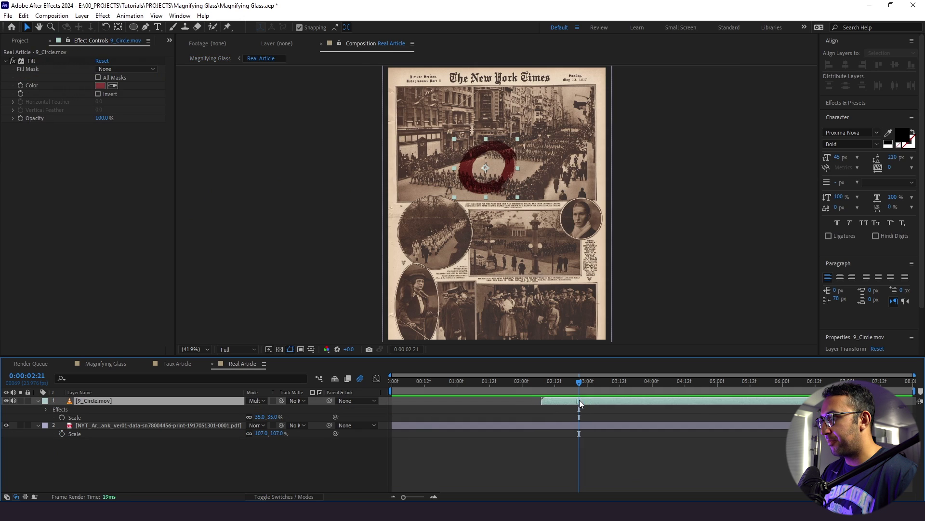
{"action": "left_click_drag", "start_coordinate": [579, 400], "coordinate": [616, 397]}
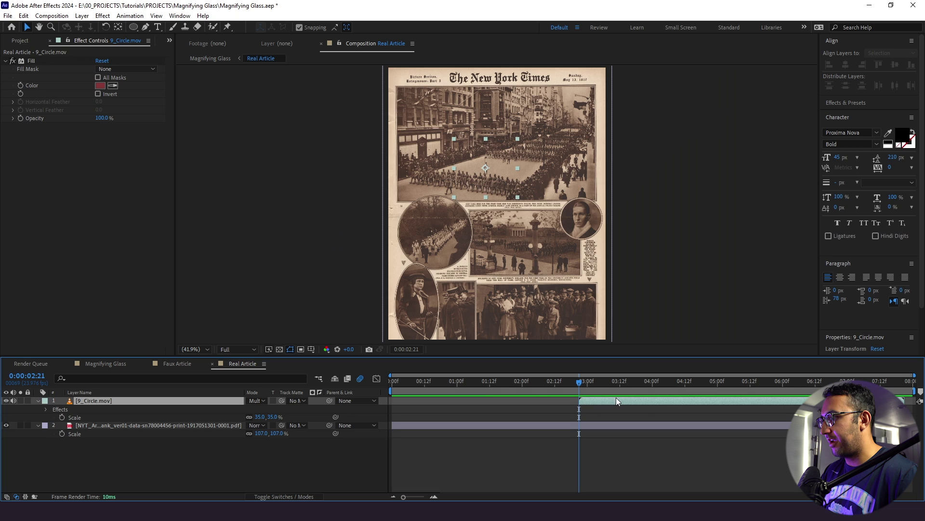
{"action": "left_click", "coordinate": [98, 363]}
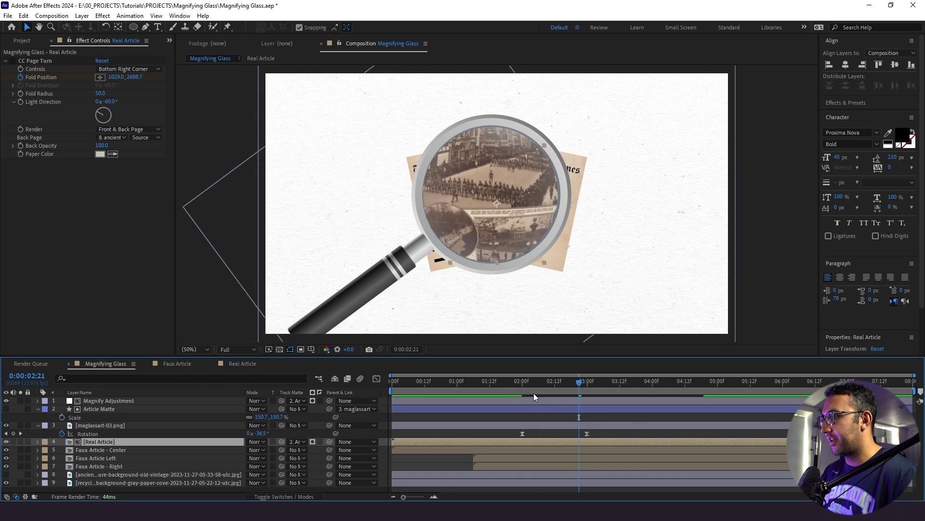
{"action": "key", "text": "space"}
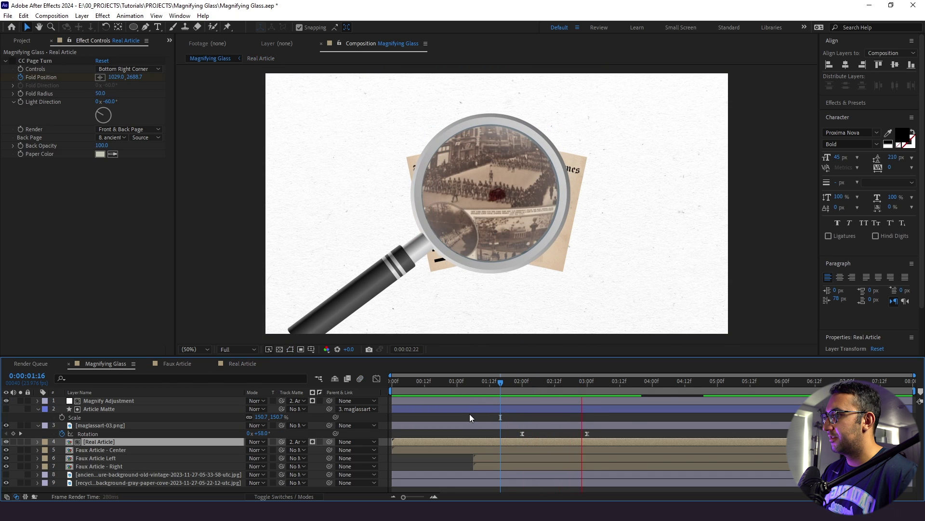
{"action": "key", "text": "space"}
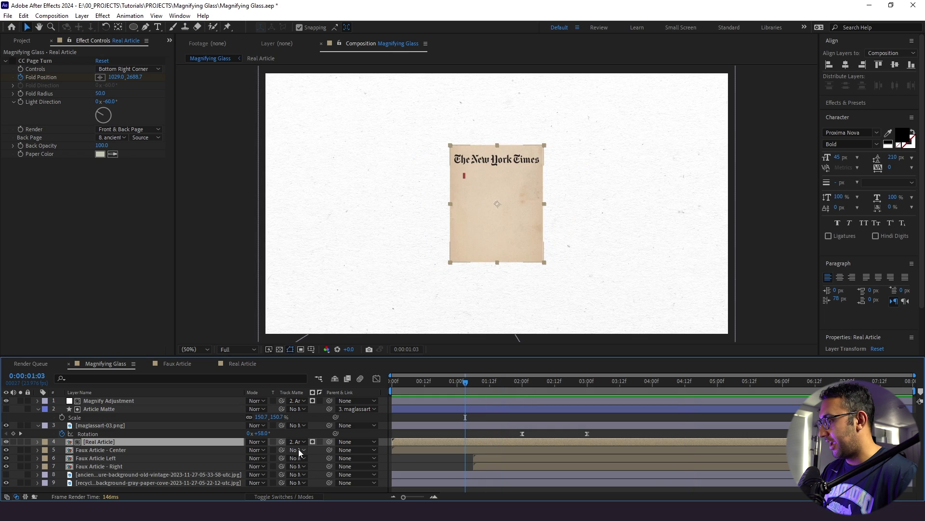
Enable motion blur on all layers of the Magnifying Glass composition and preview the animation from the start.
{"action": "key", "text": "F4"}
{"action": "key", "text": "ctrl+a"}
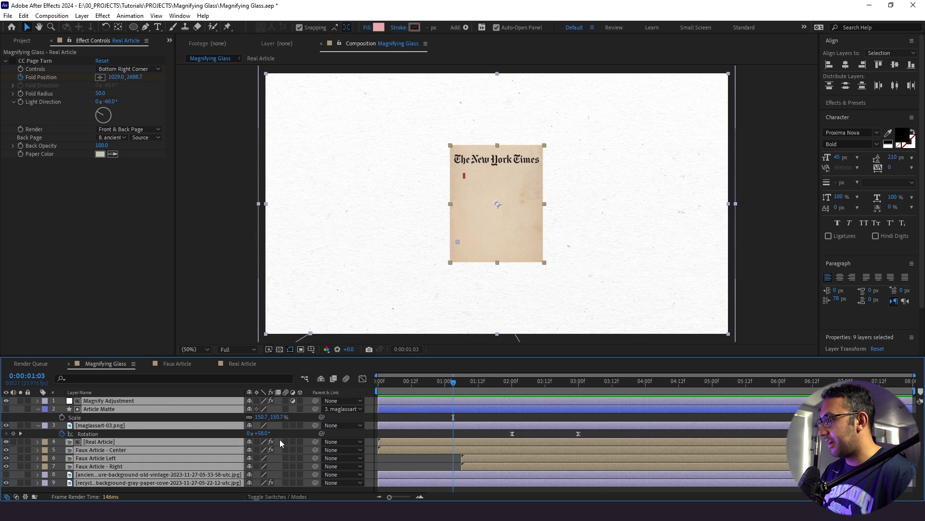
{"action": "left_click", "coordinate": [417, 385]}
{"action": "key", "text": "space"}
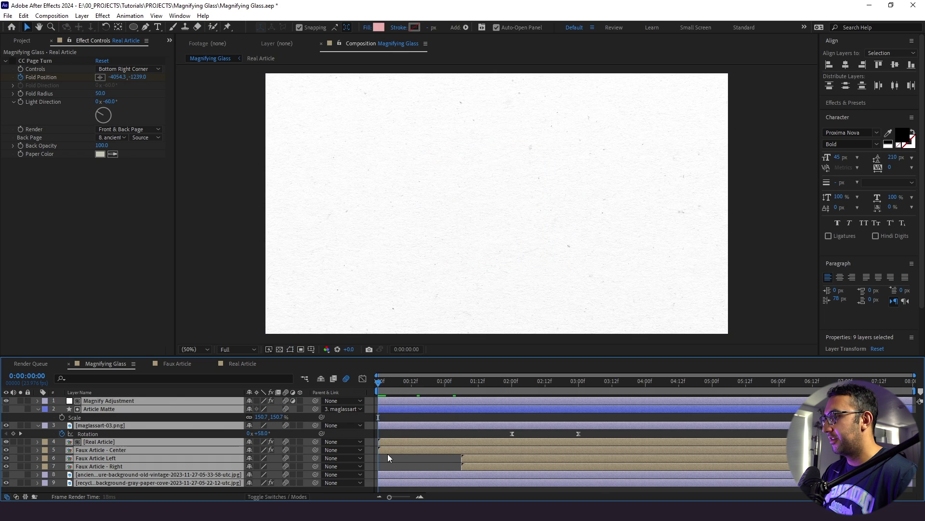
{"action": "left_click", "coordinate": [389, 455]}
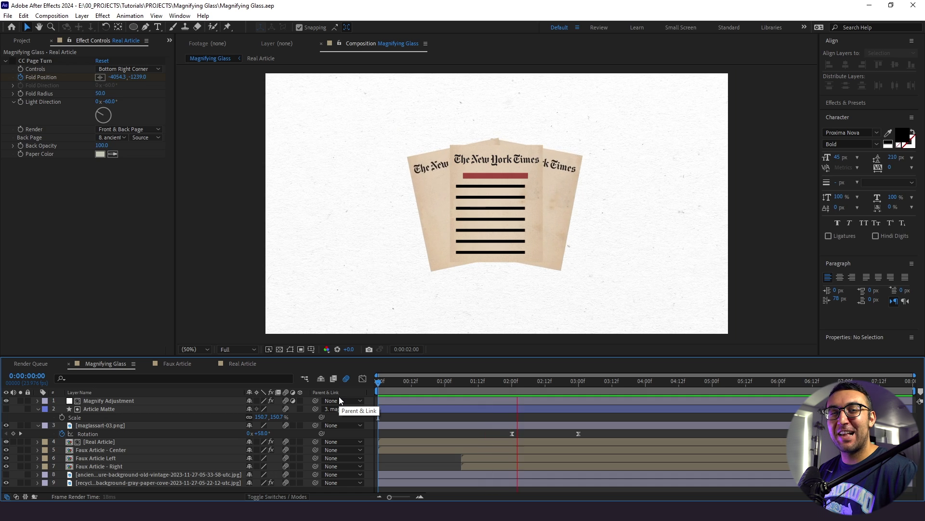